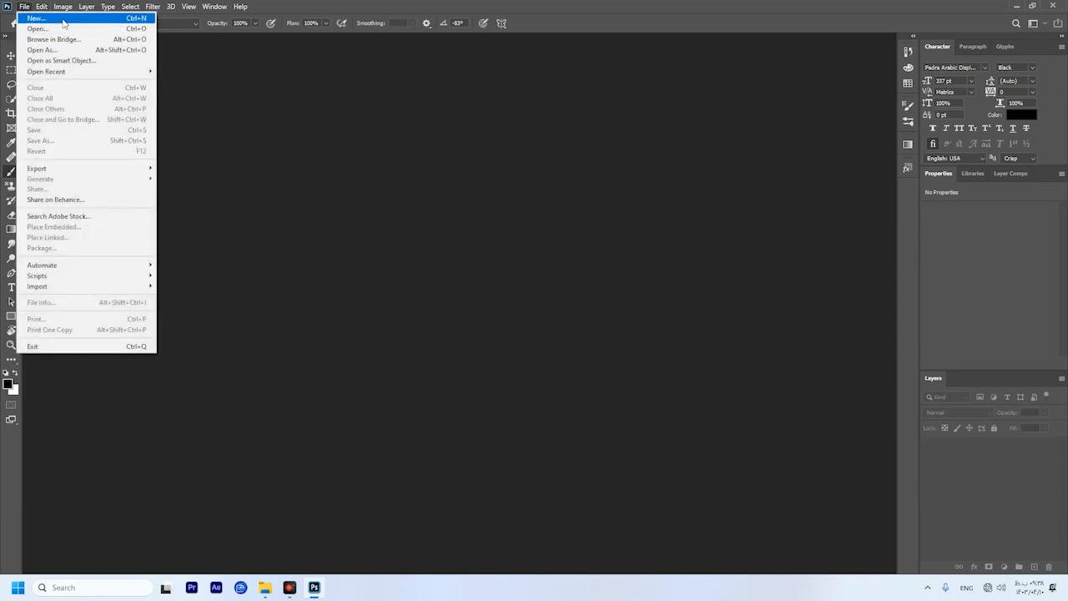
- Create a new 1080 x 1080 pixel document at 300 pixels/inch in 8-bit RGB Color with a white background
click(37, 18)
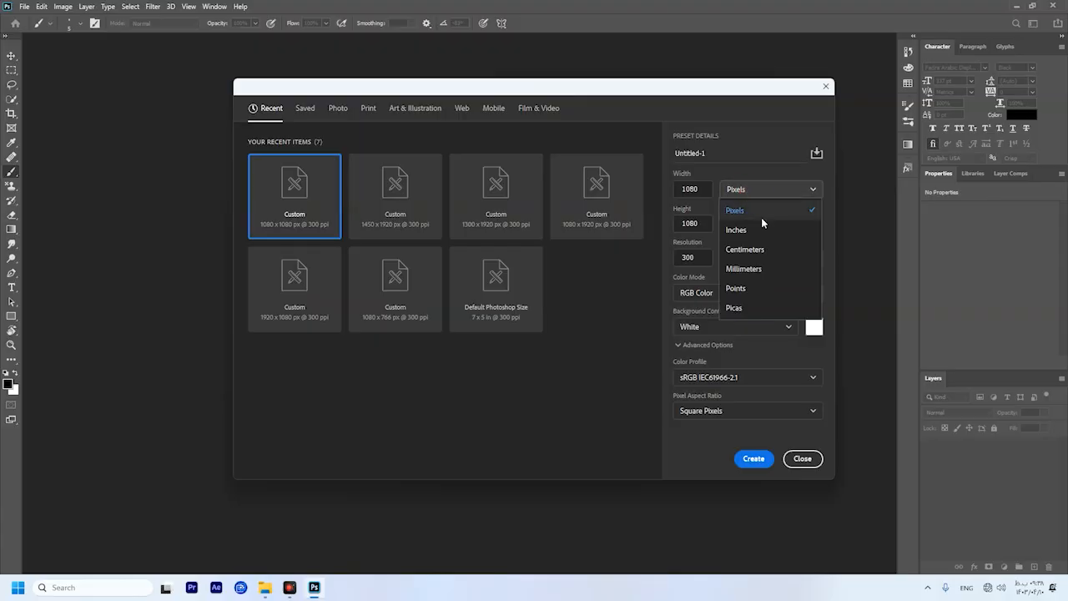
click(761, 215)
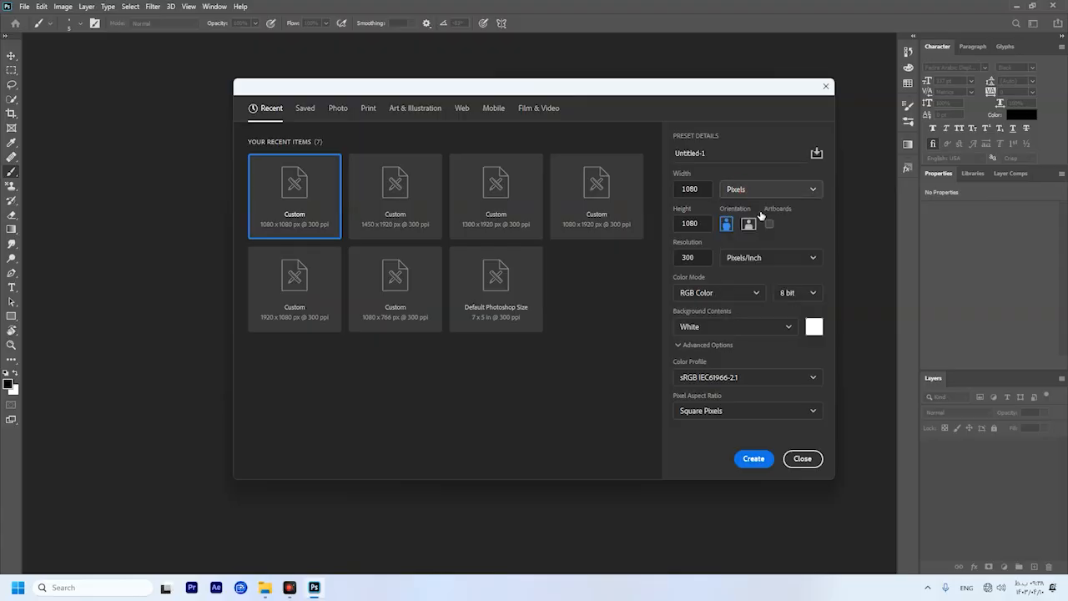
click(747, 257)
click(757, 282)
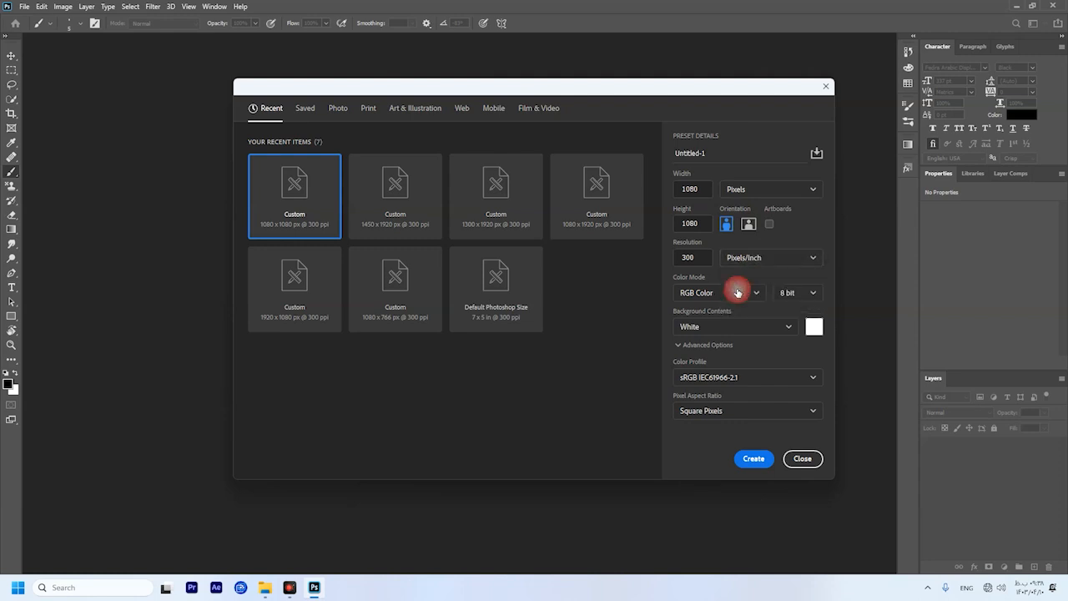
click(753, 459)
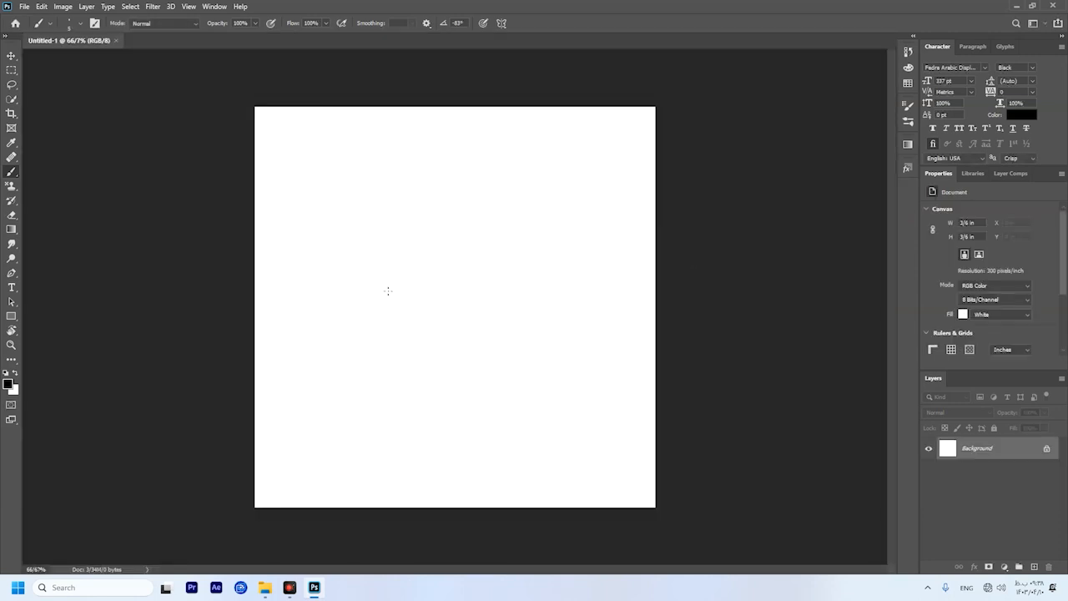
- Place the light gray background image "0" and enlarge it to about 26.24% so that it covers the canvas
mouse_move(466, 218)
mouse_down()
mouse_move(534, 219)
mouse_move(508, 448)
mouse_up()
drag(509, 449, 551, 451)
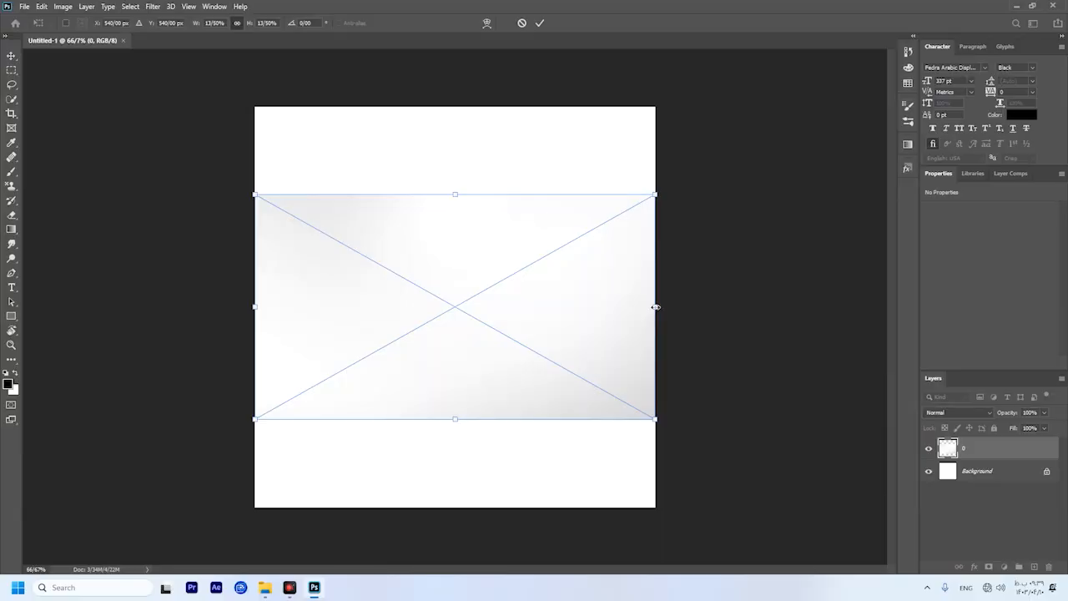
drag(718, 317, 719, 364)
drag(595, 123, 595, 67)
drag(554, 216, 600, 250)
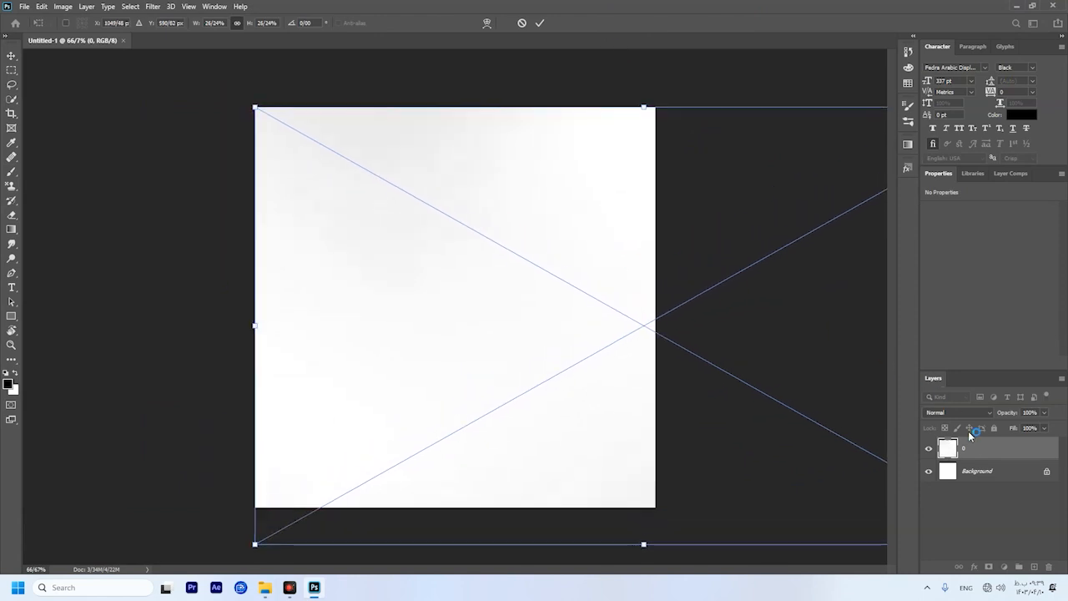
click(975, 449)
click(929, 448)
click(929, 448)
click(929, 448)
click(929, 448)
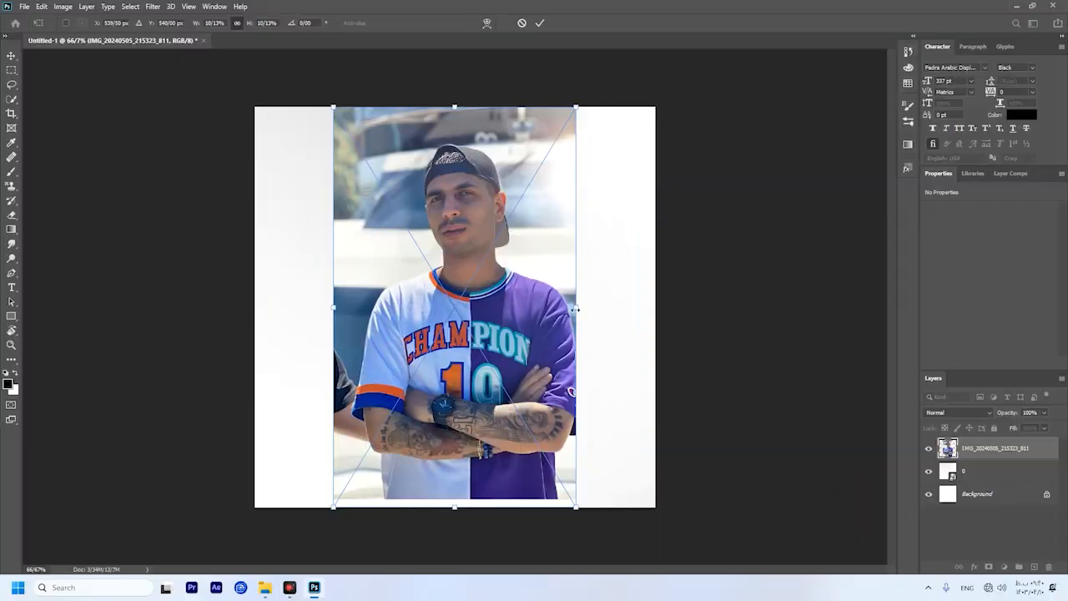
- Enlarge the placed portrait photo to about 11.40% and commit the placement
drag(575, 309, 606, 306)
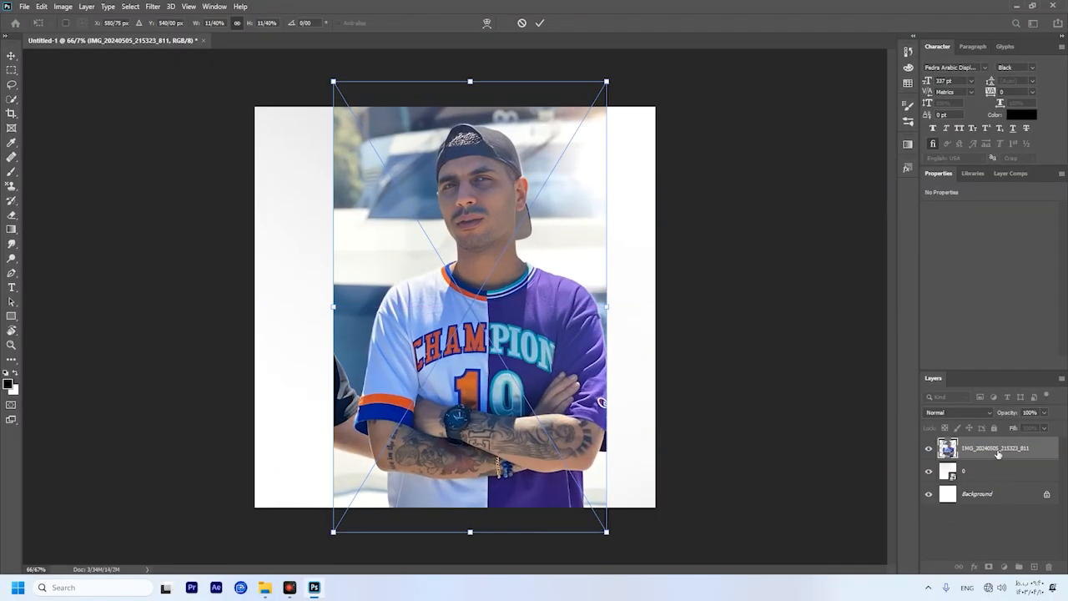
key(Return)
scroll(474, 289, down, 4)
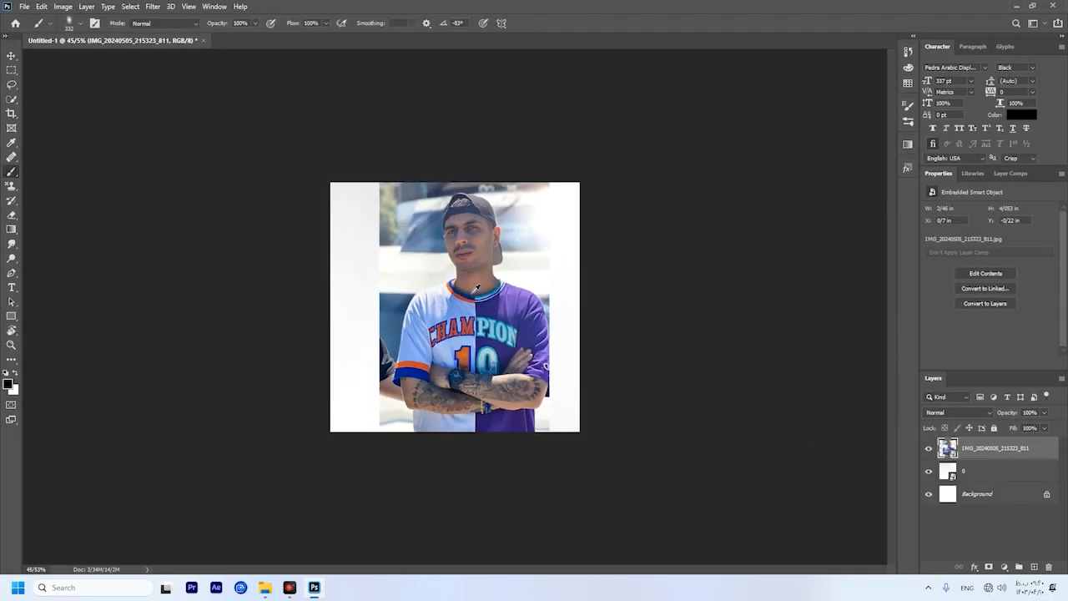
scroll(505, 297, up, 5)
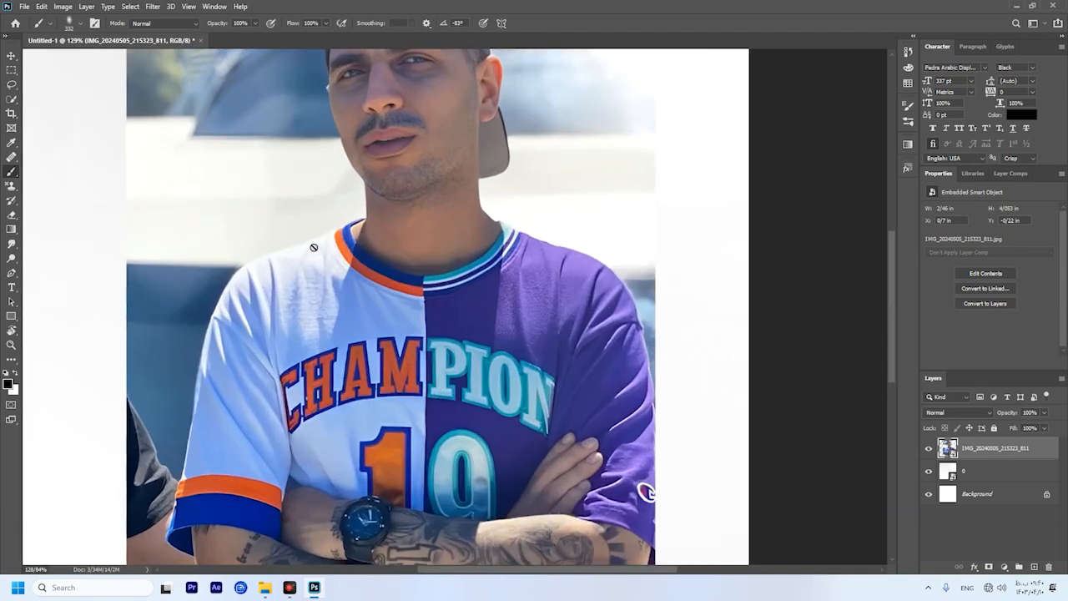
scroll(448, 141, down, 2)
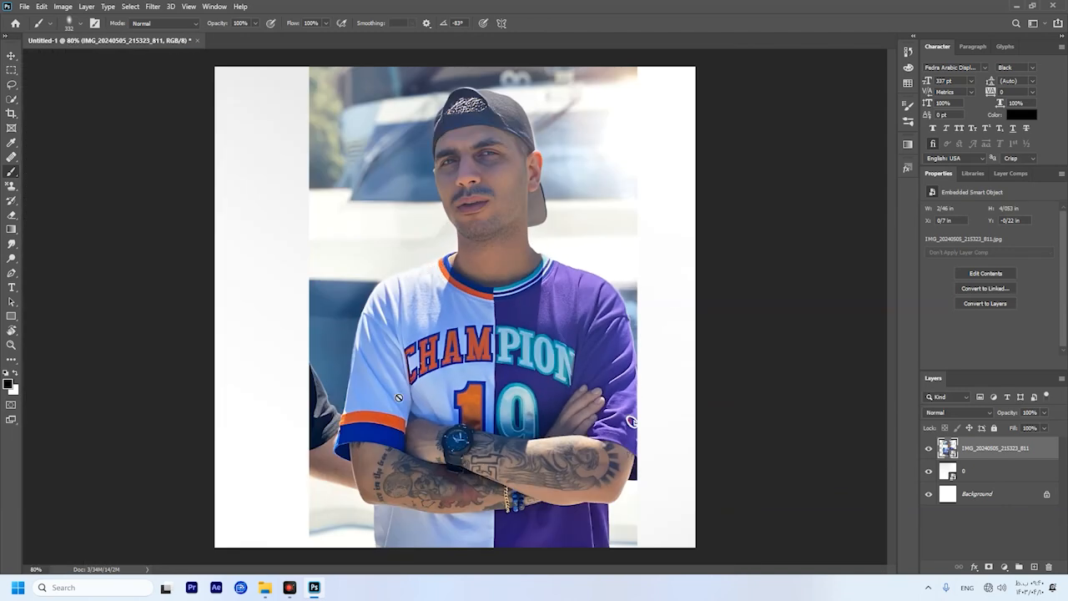
- Select the man in the portrait photo automatically with Select Subject
scroll(399, 399, down, 2)
scroll(408, 393, up, 3)
scroll(408, 392, down, 2)
key(w)
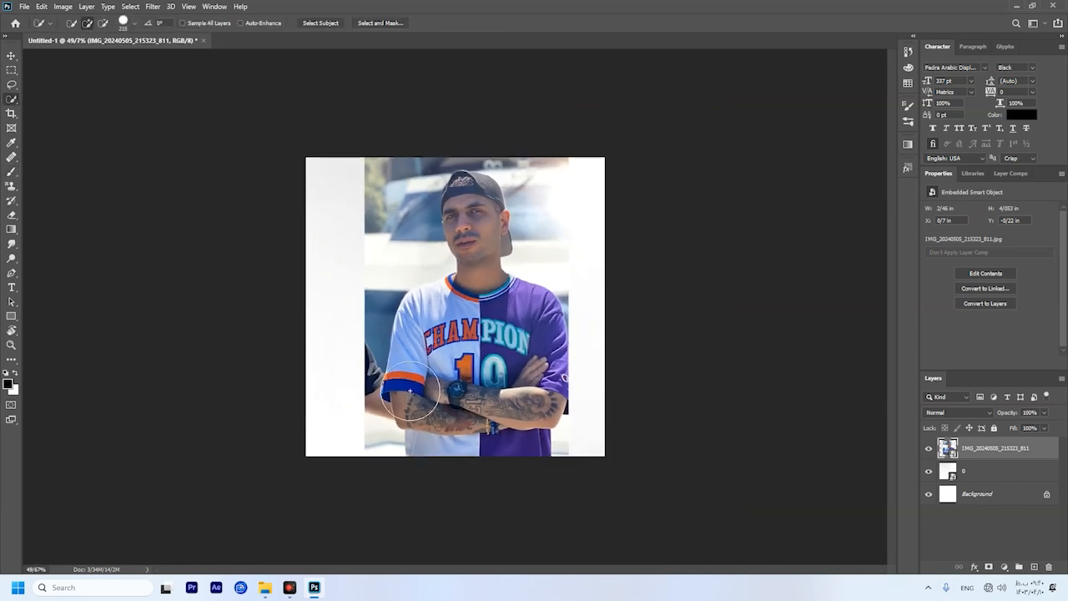
click(11, 55)
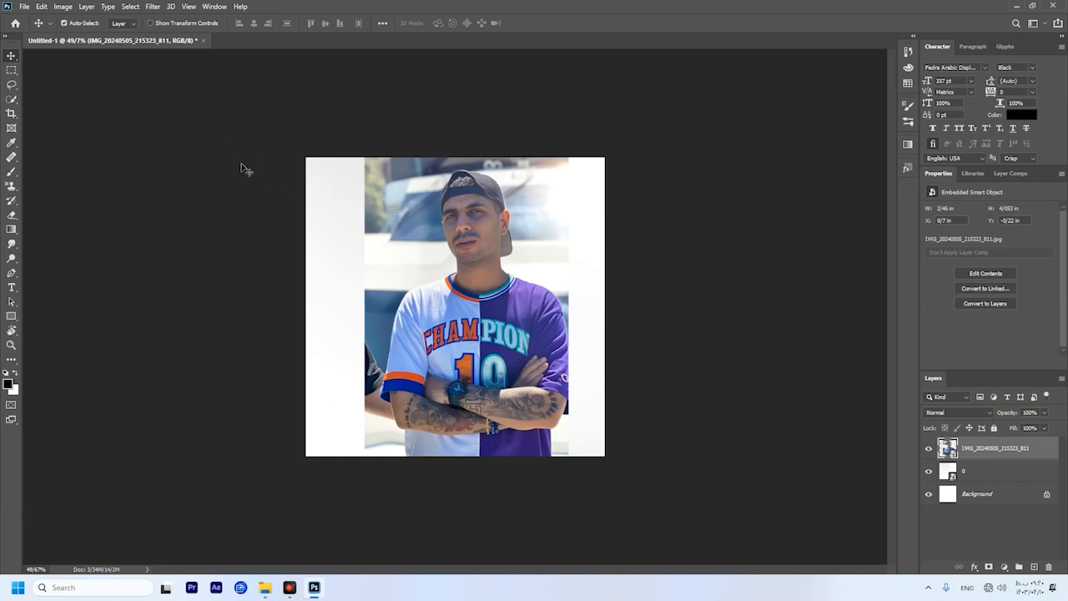
key(w)
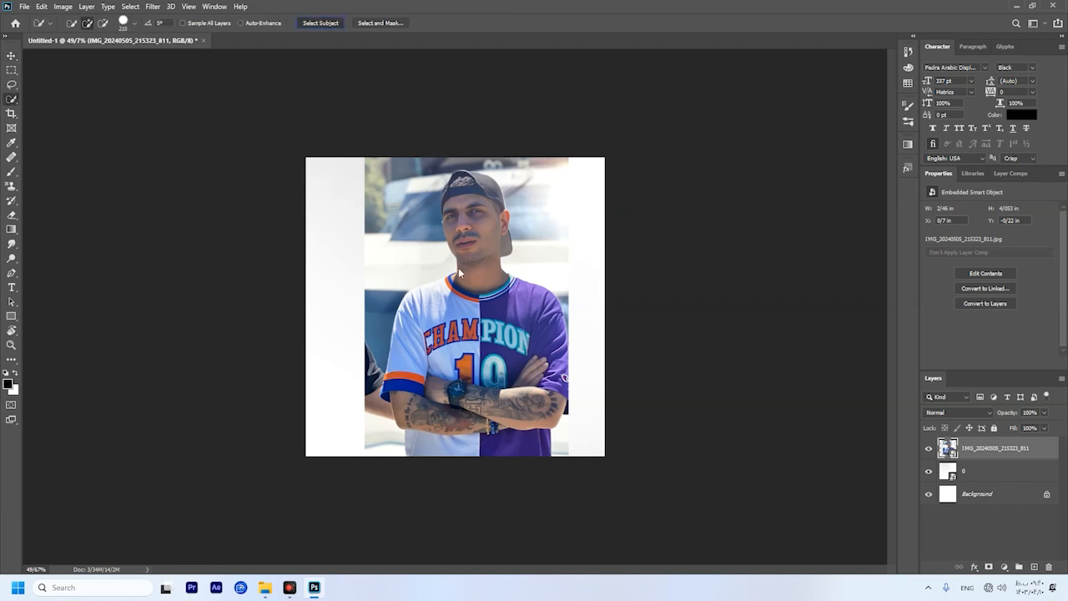
click(321, 22)
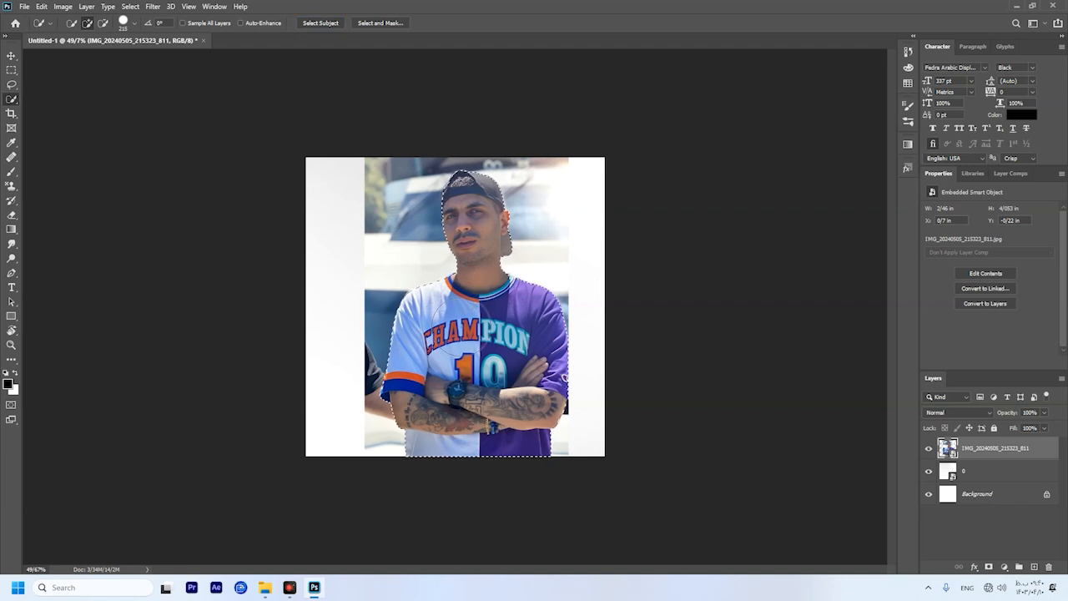
key(ctrl+plus)
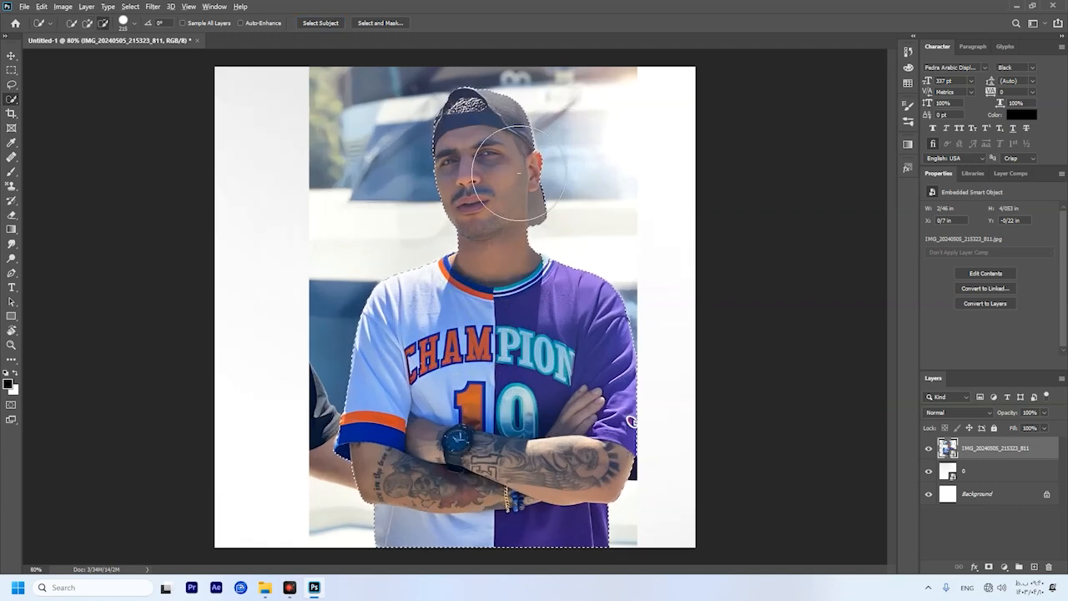
- Refine the selection edge along the shirt's collar and neckline with the Quick Selection tool
scroll(501, 167, up, 2)
scroll(576, 310, up, 5)
drag(551, 354, 403, 334)
mouse_move(500, 327)
mouse_down()
mouse_move(465, 327)
mouse_move(521, 329)
mouse_move(532, 351)
mouse_move(525, 319)
mouse_move(537, 336)
mouse_up()
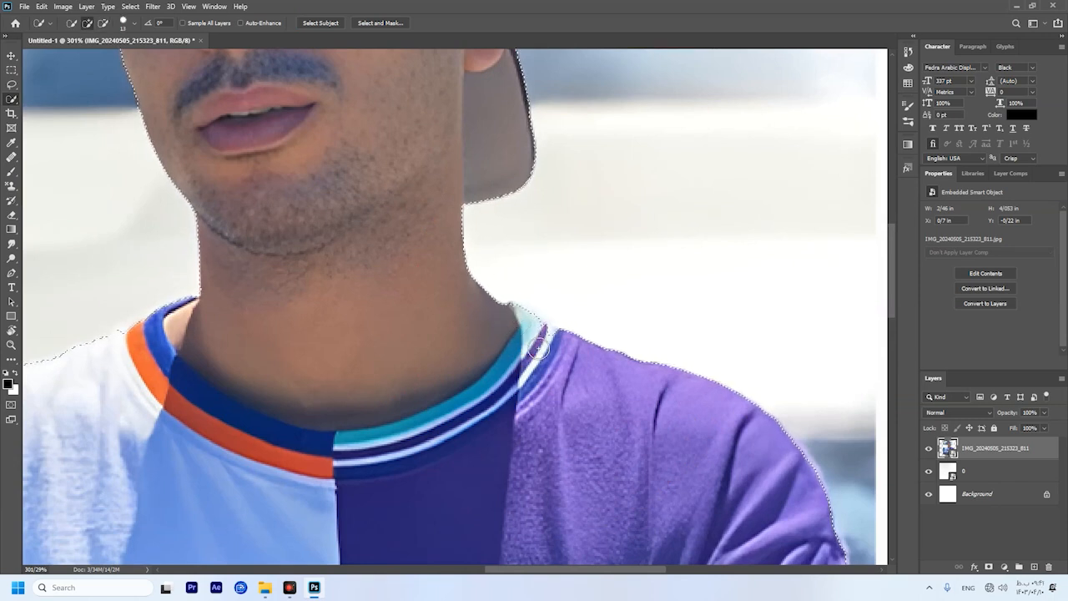
- Touch up the selection beside the elbow below the purple sleeve with a smaller Quick Selection brush
scroll(353, 392, down, 7)
key(bracketright)
key(bracketright)
key(w)
right_click(11, 99)
click(48, 111)
scroll(354, 330, down, 3)
scroll(354, 331, down, 4)
scroll(614, 392, up, 5)
key(bracketleft)
key(bracketleft)
key(bracketleft)
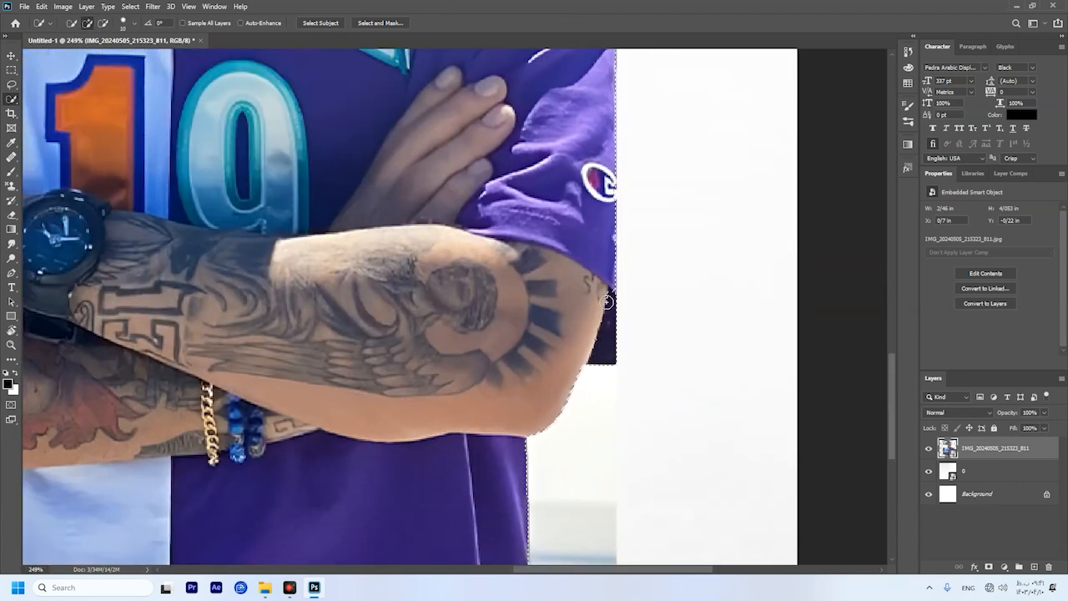
click(608, 332)
scroll(608, 333, down, 15)
scroll(607, 332, up, 1)
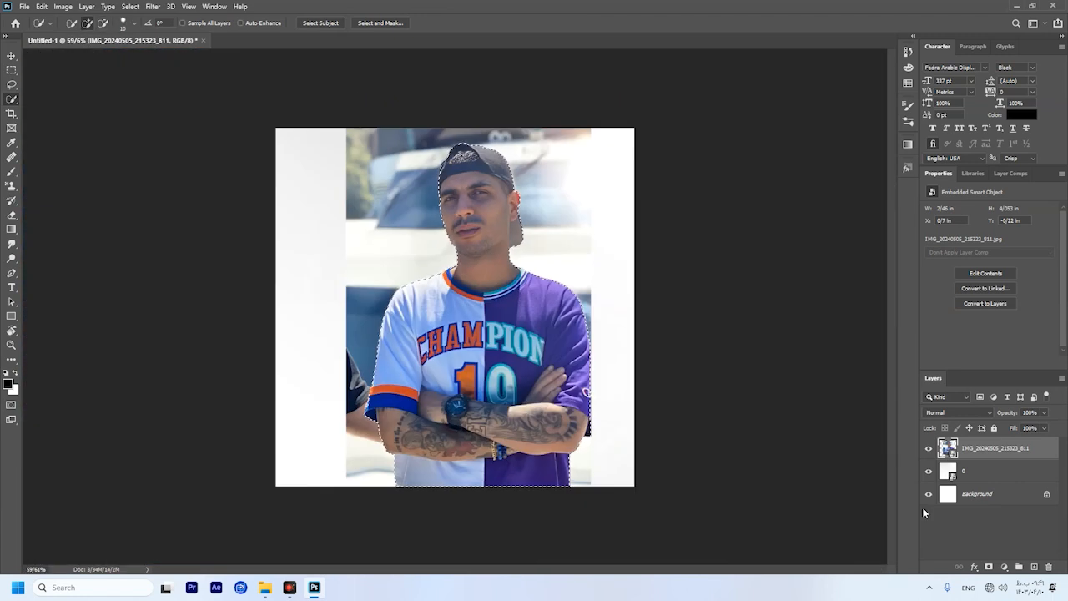
- Add a layer mask from the selection to hide the portrait photo's original background
click(989, 566)
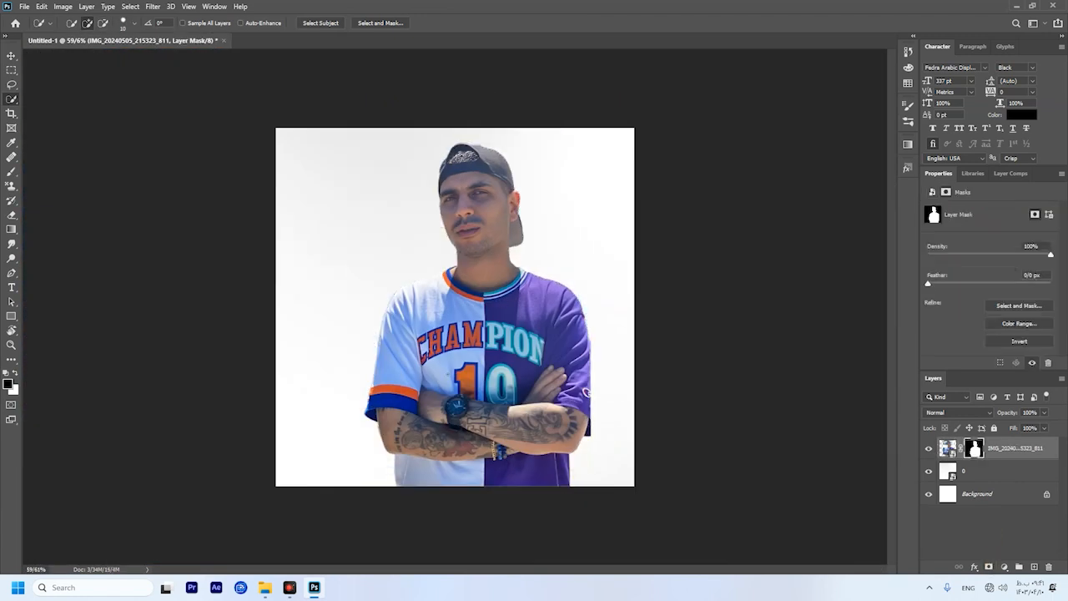
scroll(531, 325, down, 7)
scroll(530, 326, up, 12)
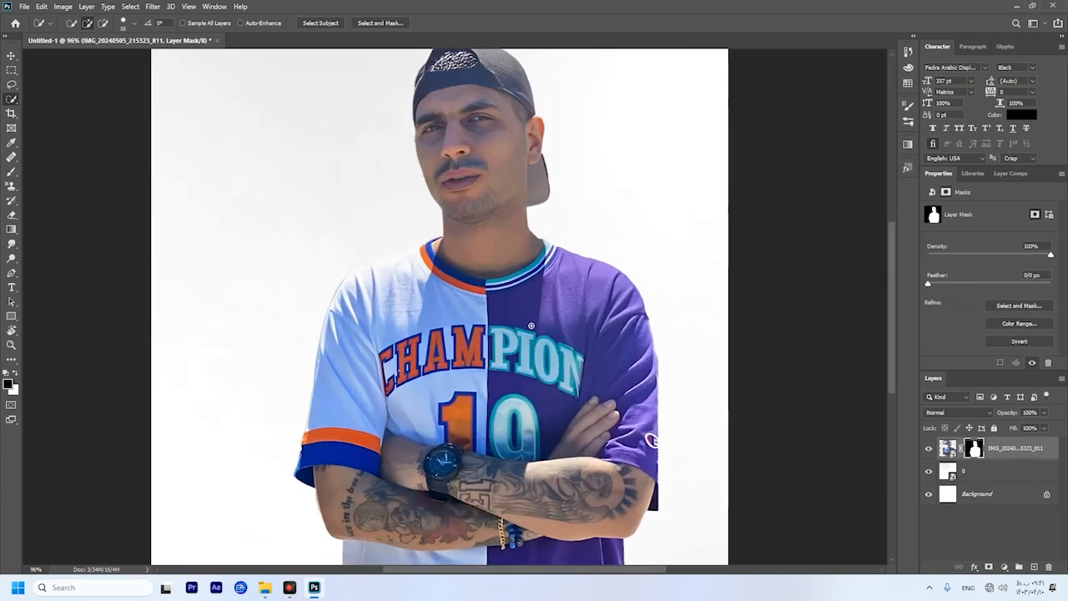
key(ctrl+z)
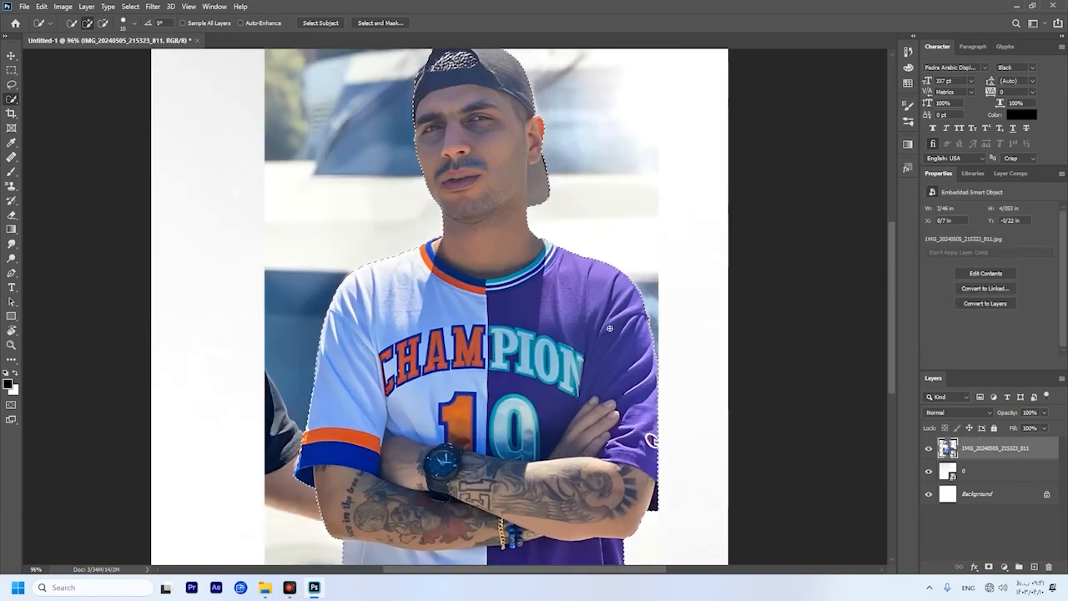
click(989, 566)
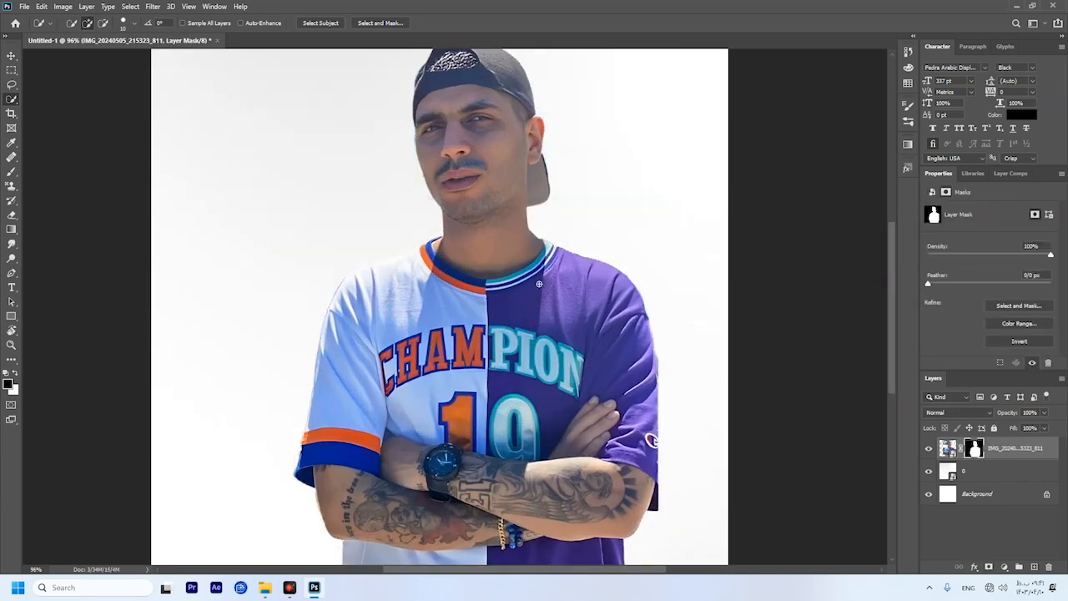
scroll(374, 182, down, 4)
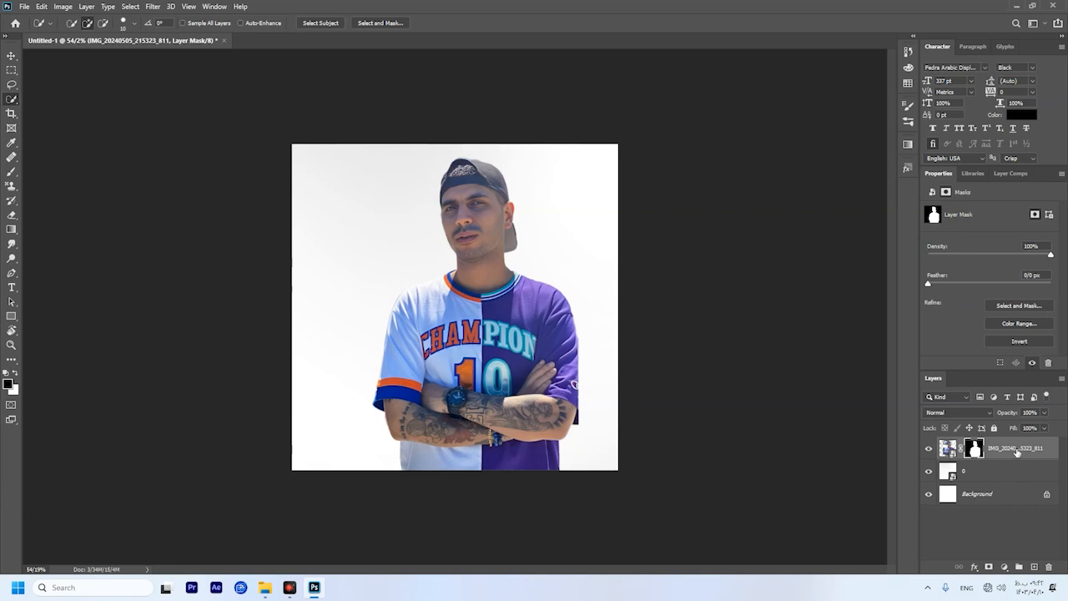
- Convert the masked portrait layer to a smart object
right_click(1017, 451)
click(1040, 451)
right_click(1024, 452)
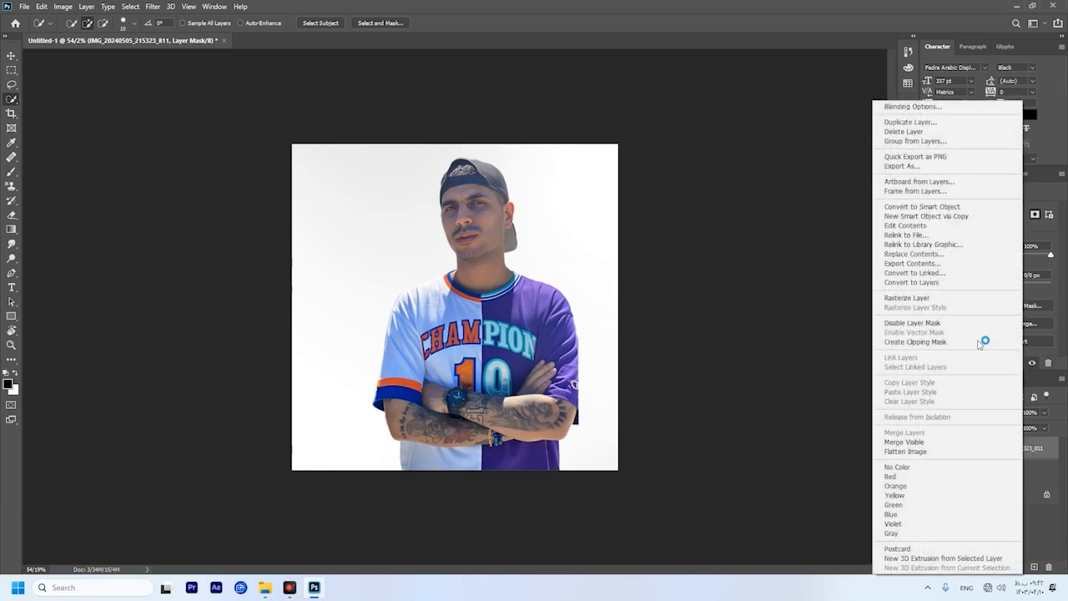
click(928, 209)
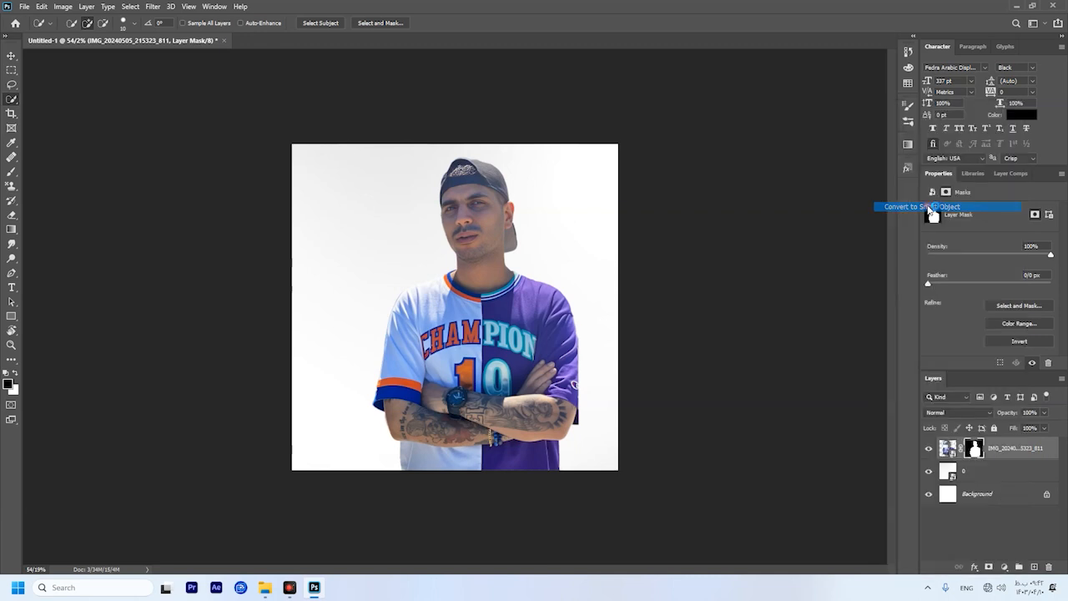
- Scale the cut-out portrait down to about 52.18% and move it into the lower-right corner of the canvas
key(ctrl+t)
drag(576, 313, 609, 351)
drag(598, 387, 584, 421)
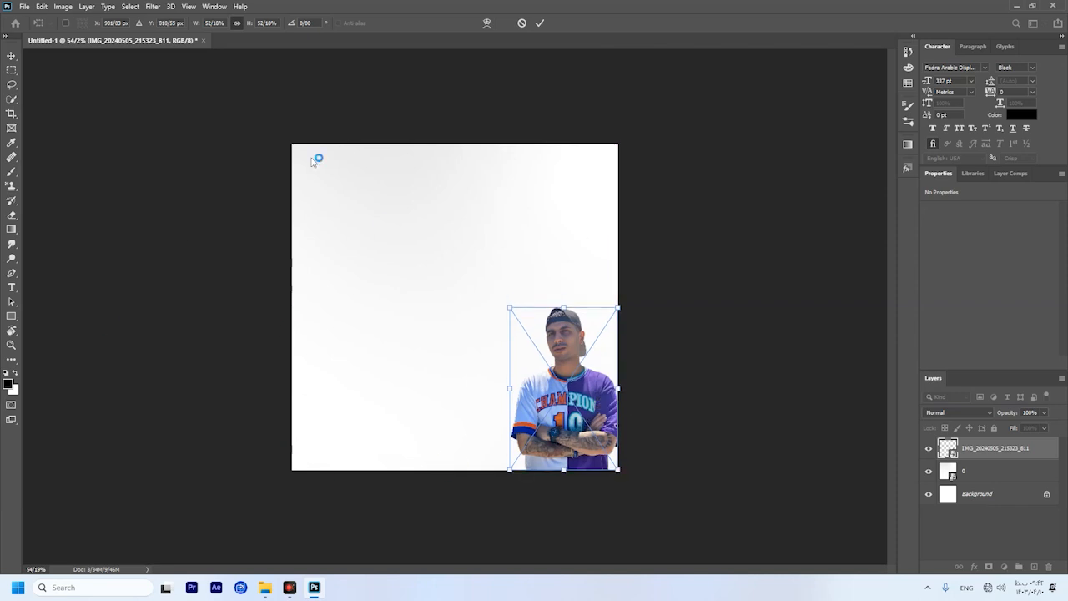
key(Return)
key(w)
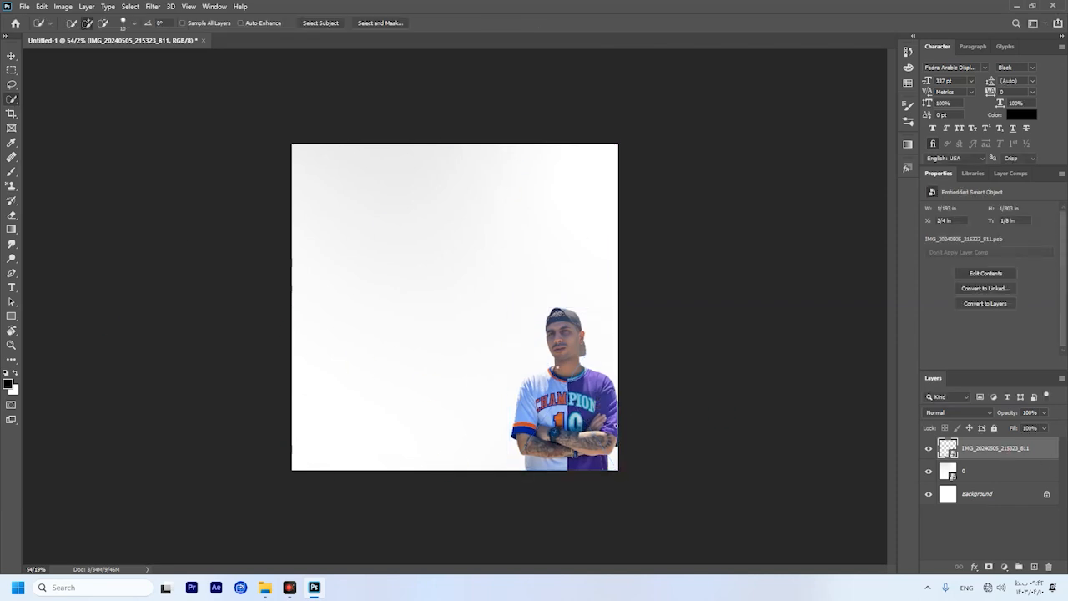
- Enlarge the cut-out portrait to about 3.02 x 4.57 in so that the man fills most of the canvas
key(ctrl+t)
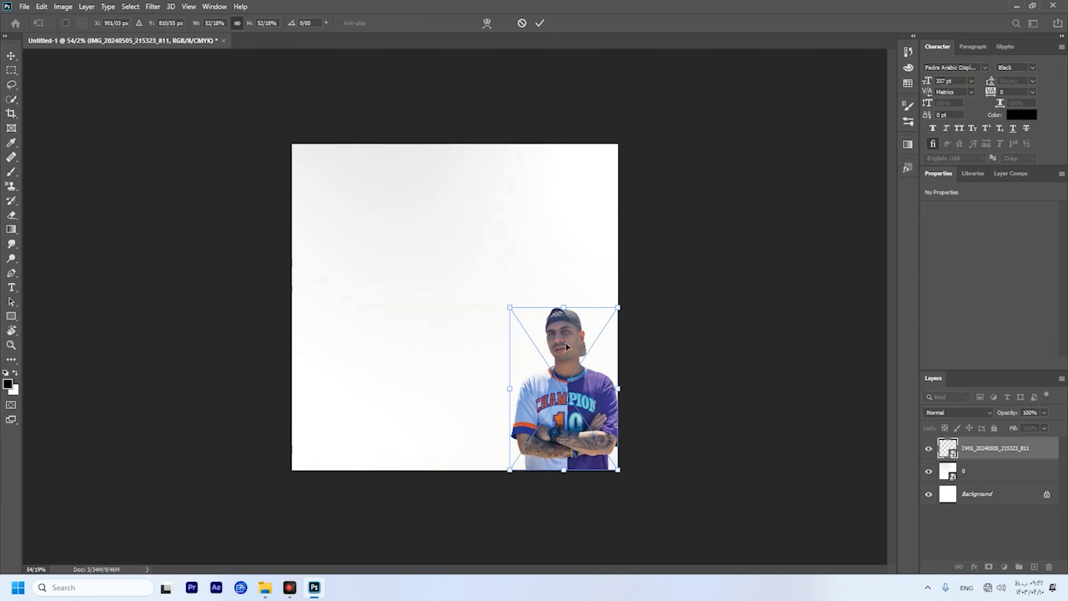
drag(511, 308, 288, 249)
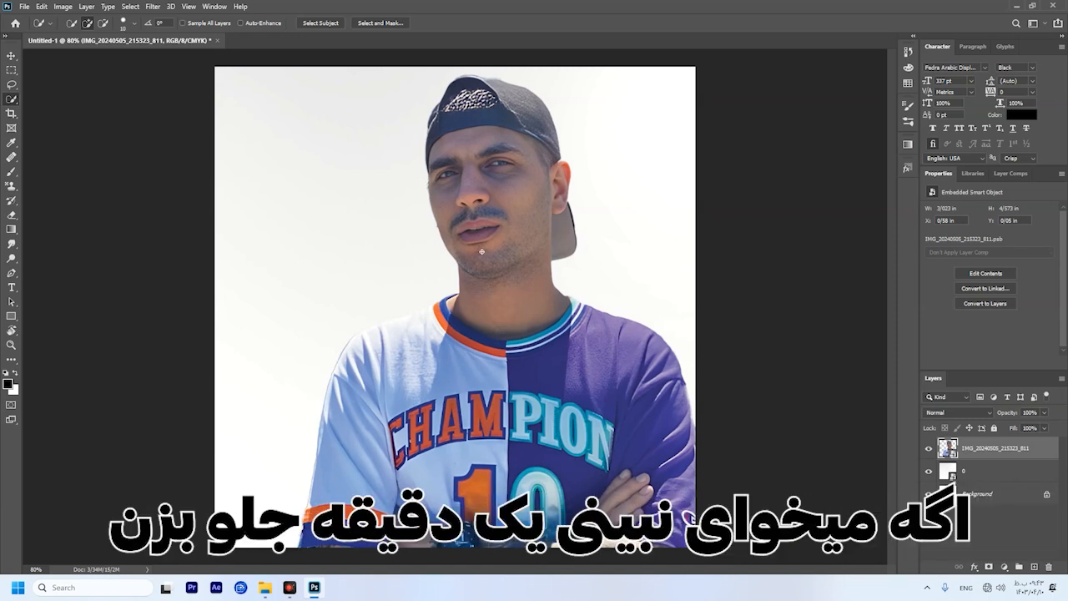
scroll(446, 179, down, 1)
- Start the Camera Raw Filter on the portrait and adjust its light settings, with Whites at -39
click(158, 6)
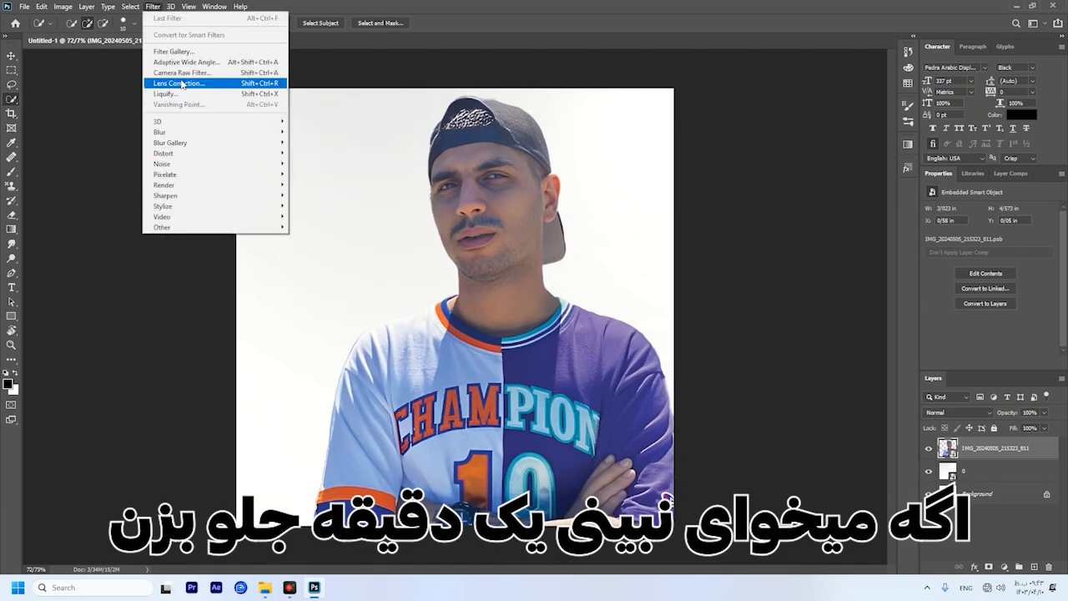
click(183, 73)
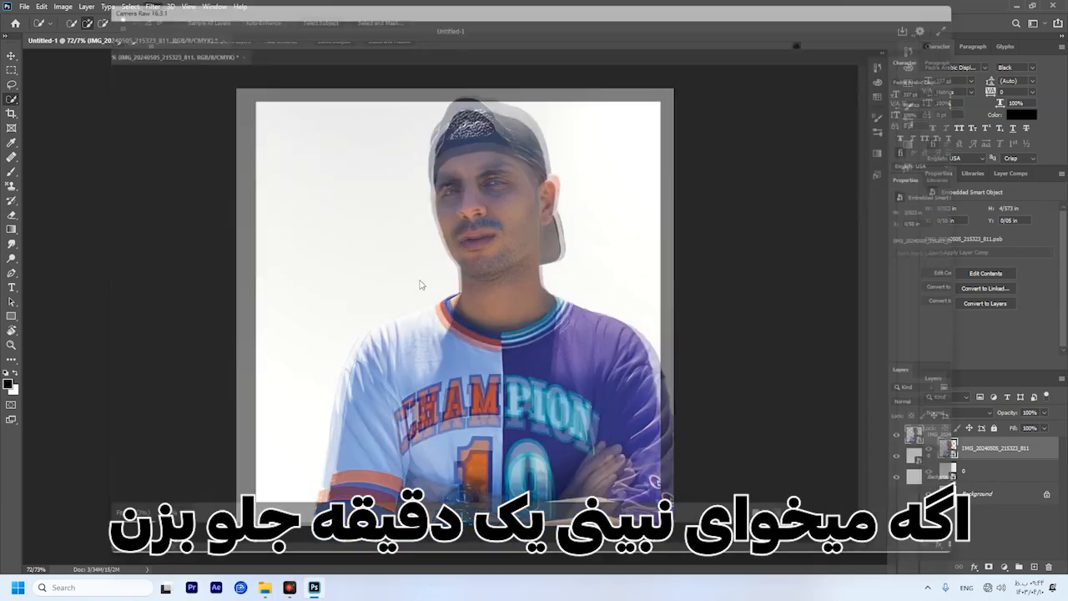
click(653, 501)
drag(887, 204, 901, 203)
drag(888, 188, 898, 191)
drag(888, 221, 822, 238)
drag(887, 253, 864, 254)
- Set Blacks to +1, Texture to +33, Clarity to -8, Dehaze to +13 and Vignette to -21
drag(887, 270, 875, 361)
scroll(888, 281, down, 1)
scroll(876, 254, up, 1)
click(848, 411)
scroll(876, 350, down, 4)
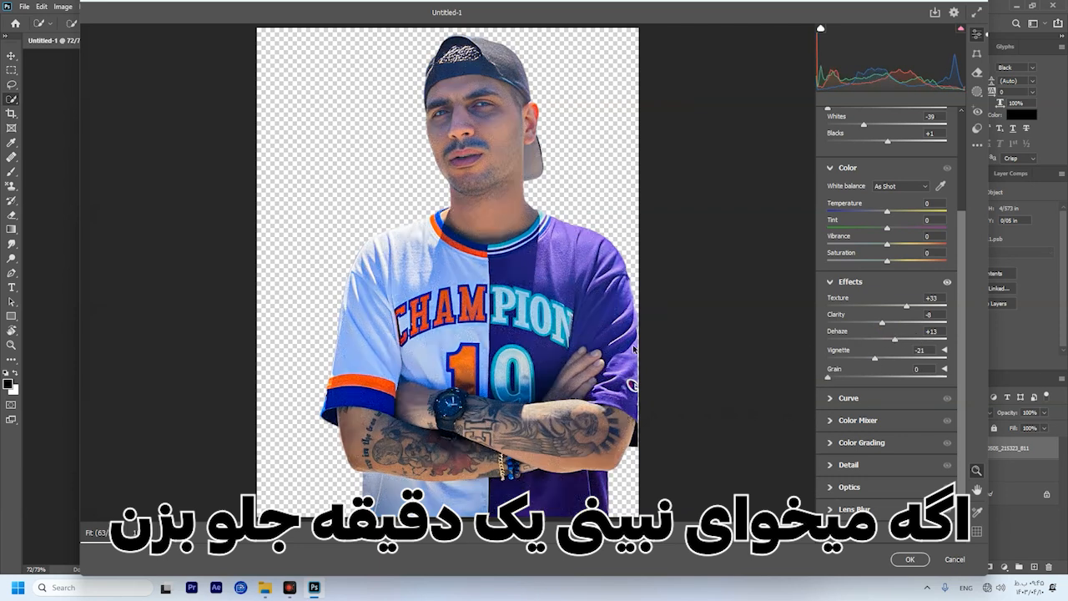
- Adjust the portrait's tone curve in the Camera Raw filter
click(845, 398)
scroll(916, 432, down, 3)
drag(887, 394, 827, 394)
scroll(864, 398, down, 1)
drag(887, 366, 913, 365)
- Adjust the Color Mixer, setting luminance to -16 for reds, -24 for oranges, -12 for yellows and -7 for greens
drag(514, 1, 461, 40)
click(802, 457)
click(813, 299)
click(813, 319)
click(813, 382)
click(813, 391)
click(876, 314)
drag(834, 156, 824, 174)
drag(834, 191, 837, 224)
mouse_move(835, 311)
mouse_down()
mouse_move(849, 322)
mouse_move(831, 312)
mouse_up()
mouse_move(834, 328)
mouse_down()
mouse_move(791, 325)
mouse_move(816, 328)
mouse_move(825, 343)
mouse_up()
scroll(835, 378, down, 2)
drag(835, 359, 831, 394)
- Set Noise Reduction to 46 and apply the Camera Raw filter to the portrait
click(778, 503)
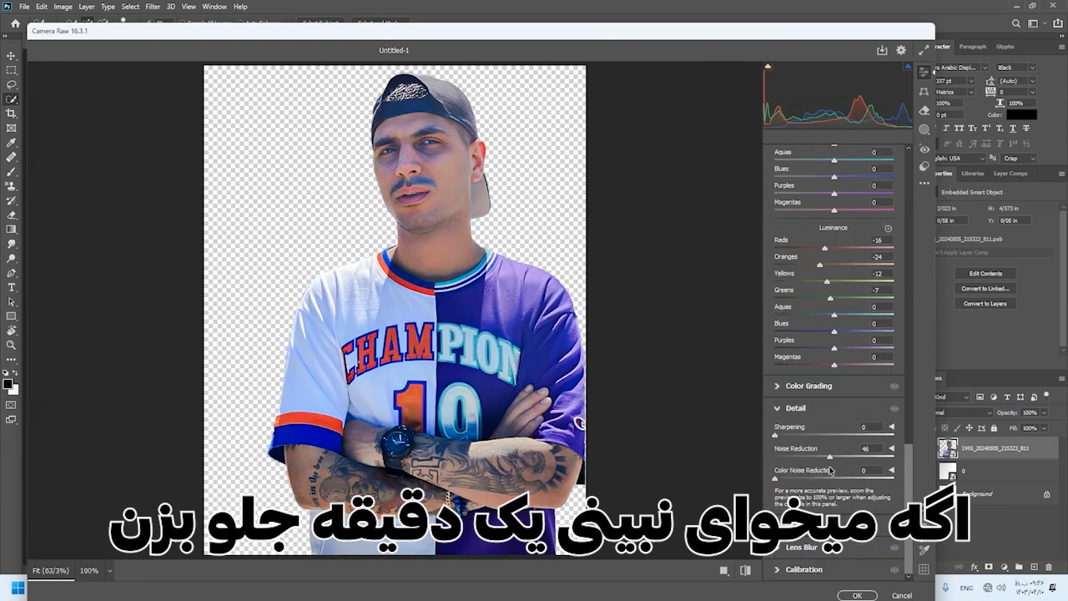
click(857, 596)
scroll(558, 243, down, 7)
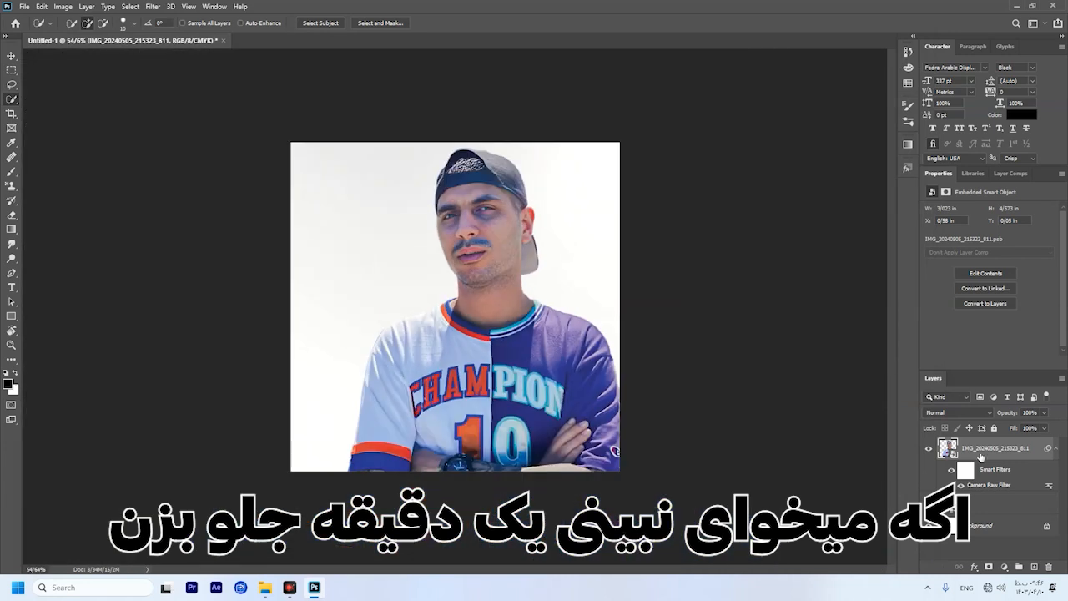
- Duplicate the portrait layer and apply a Gaussian Blur to the copy
key(ctrl+j)
click(153, 7)
mouse_move(167, 127)
click(318, 174)
drag(756, 430, 749, 430)
click(865, 277)
- Add a black mask to the blurred copy and paint white over the face with a small brush to smooth the skin
alt+click(989, 566)
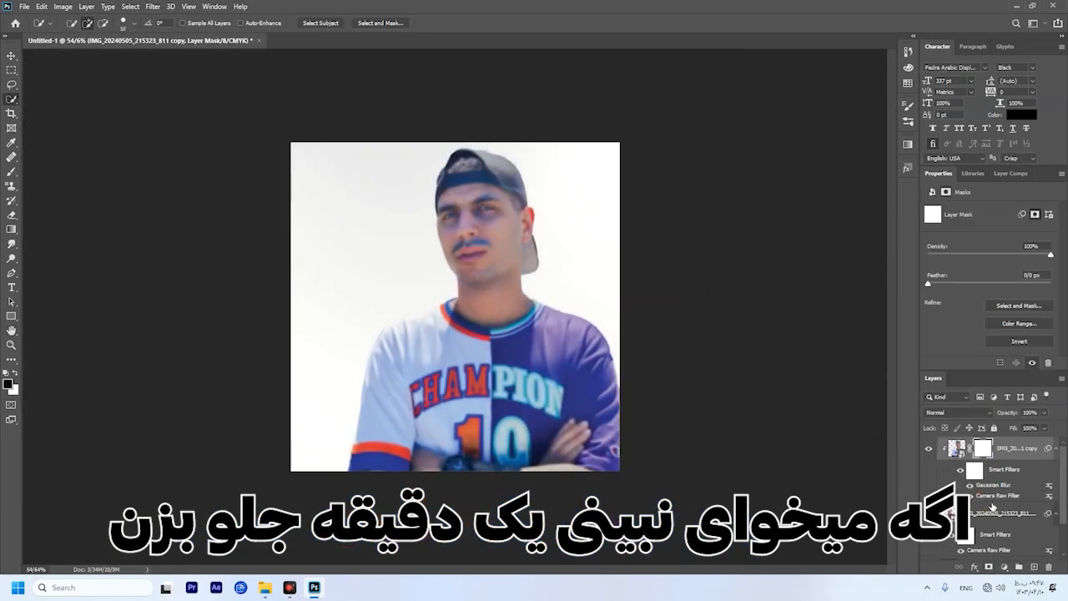
key(b)
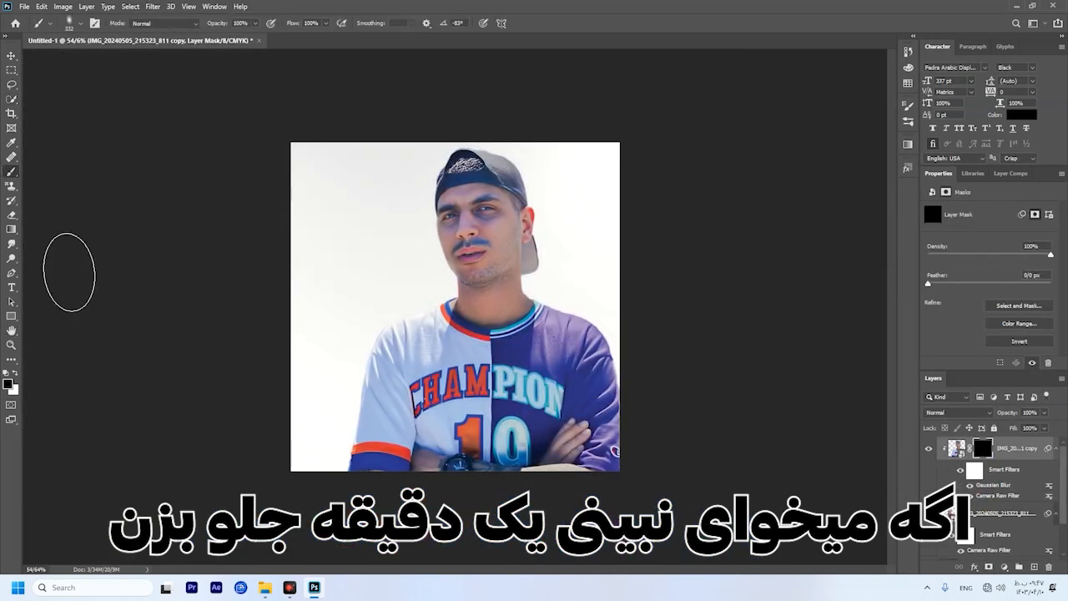
key(bracketleft)
key(bracketleft)
key(bracketleft)
key(bracketleft)
key(bracketleft)
key(bracketleft)
key(bracketleft)
key(bracketleft)
key(bracketleft)
key(bracketleft)
key(bracketleft)
key(bracketleft)
key(bracketleft)
key(bracketleft)
scroll(494, 226, up, 12)
key(x)
click(485, 239)
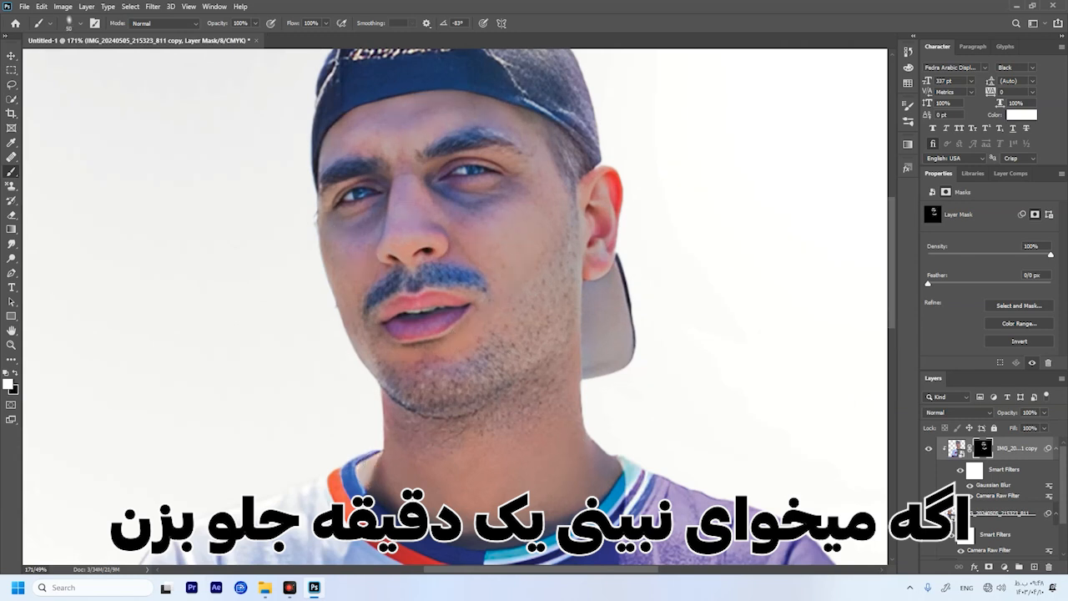
- Paint the blurred copy's mask white over the shirt and, with a smaller brush, over the arms
scroll(367, 237, down, 4)
drag(525, 302, 566, 360)
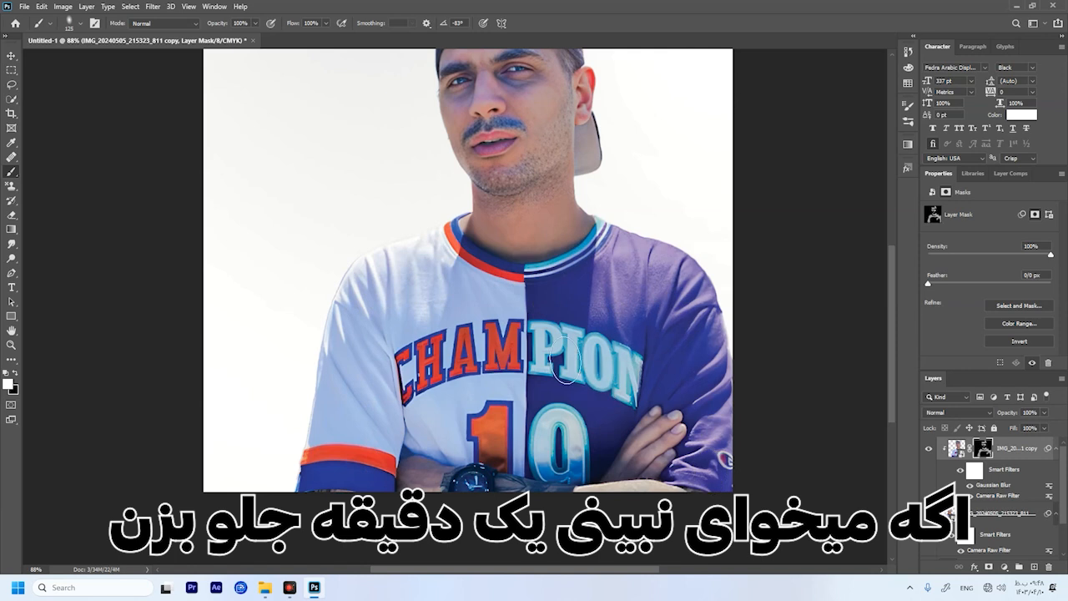
scroll(717, 468, up, 10)
key(bracketleft)
key(bracketleft)
key(bracketleft)
key(bracketleft)
key(bracketleft)
key(bracketleft)
key(bracketleft)
key(bracketleft)
key(bracketleft)
drag(338, 443, 504, 464)
- Add an Exposure adjustment layer clipped to the portrait and tune its settings to darken the figure
scroll(541, 510, left, 10)
scroll(415, 464, down, 3)
scroll(414, 464, down, 12)
click(1005, 567)
click(1010, 437)
click(983, 363)
drag(990, 239, 989, 260)
drag(990, 282, 993, 285)
drag(964, 240, 978, 240)
drag(988, 261, 988, 261)
- Paint black on the Exposure layer's mask over the middle and right of the figure with a large 800 px brush
click(984, 449)
key(bracketright)
key(bracketright)
key(bracketright)
key(bracketright)
key(bracketright)
key(bracketright)
key(bracketright)
key(bracketright)
key(bracketright)
key(bracketright)
key(bracketright)
key(x)
key(bracketright)
key(bracketright)
key(bracketright)
key(bracketright)
key(bracketright)
key(bracketright)
key(bracketright)
key(bracketright)
mouse_move(594, 400)
mouse_down()
mouse_move(558, 126)
mouse_move(517, 400)
mouse_up()
- Add a clipped Curves adjustment, pull in its white point, reshape the curve and paint its mask over both sides of the figure
click(1005, 566)
click(1011, 427)
drag(1049, 341, 1037, 341)
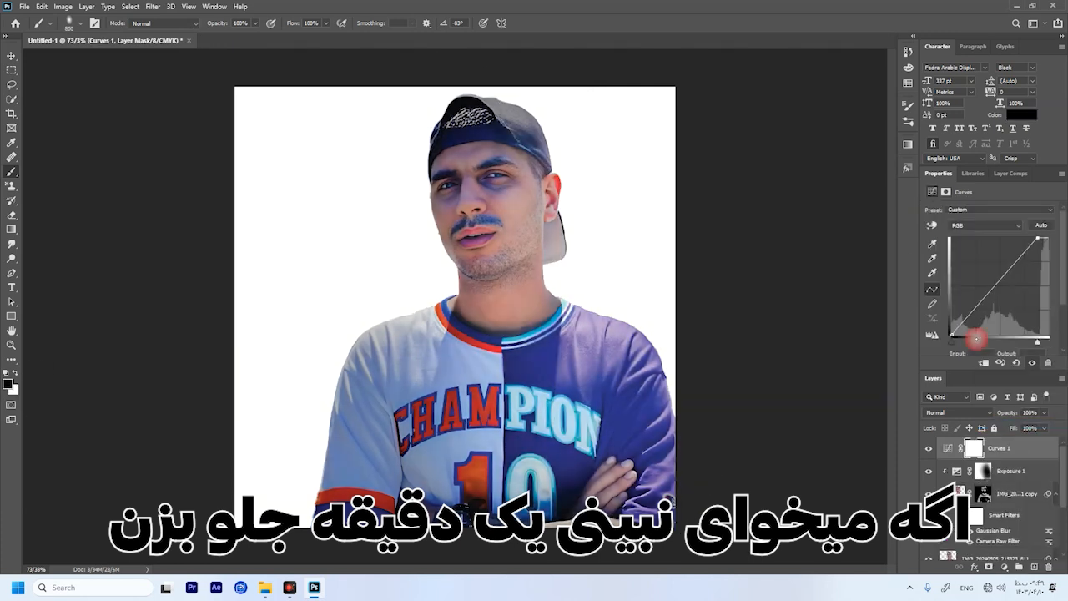
click(984, 363)
mouse_move(994, 294)
mouse_down()
mouse_move(983, 279)
mouse_move(999, 282)
mouse_up()
click(983, 448)
drag(357, 453, 367, 376)
mouse_move(663, 400)
mouse_down()
mouse_move(663, 334)
mouse_move(614, 242)
mouse_up()
- Add a clipped Levels adjustment, shift its midtones and shadows, and mask it out over the face and chest
click(1005, 567)
click(1007, 416)
click(984, 363)
drag(998, 291, 992, 291)
drag(944, 292, 966, 291)
click(983, 448)
drag(501, 200, 489, 346)
- Add a clipped Brightness/Contrast adjustment with lower brightness and higher contrast, masking it out over the middle of the figure
click(1005, 566)
click(1009, 405)
click(983, 364)
mouse_move(990, 242)
mouse_down()
mouse_move(1010, 241)
mouse_move(971, 242)
mouse_up()
drag(989, 263, 1002, 263)
click(983, 448)
mouse_move(501, 209)
mouse_down()
mouse_move(627, 467)
mouse_move(613, 284)
mouse_up()
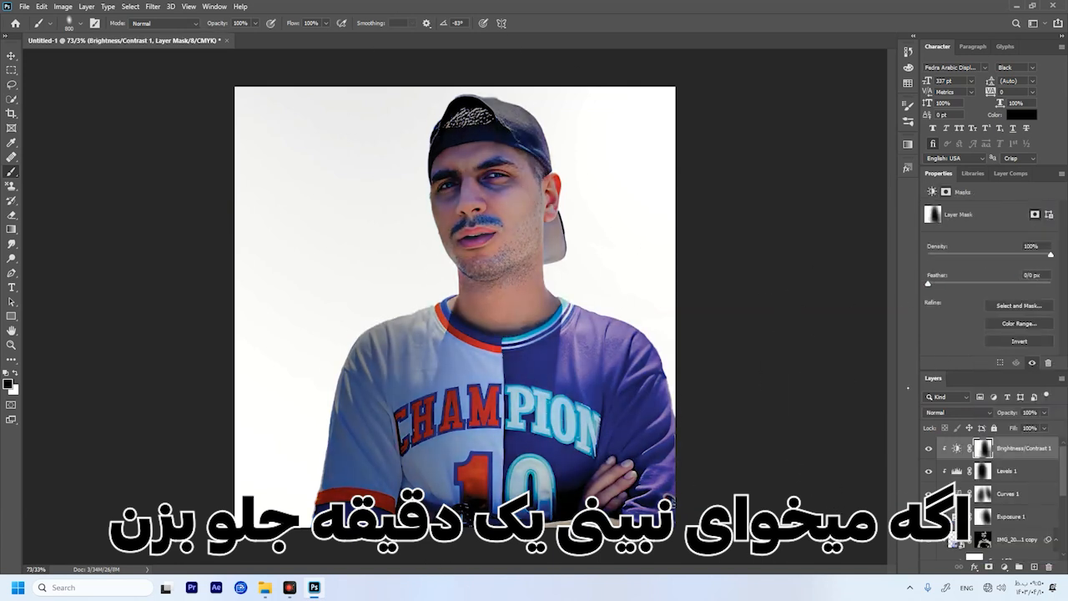
- Try to convert the clipped adjustment layers into one smart object
scroll(455, 307, down, 4)
scroll(454, 307, up, 5)
scroll(1018, 480, down, 4)
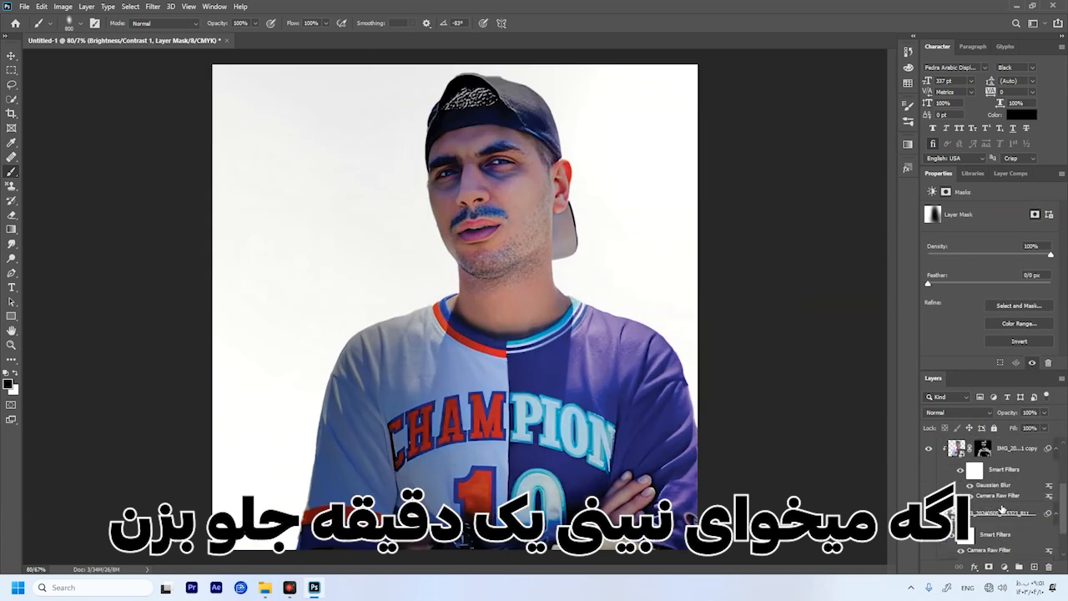
shift+click(1018, 451)
right_click(1018, 453)
click(910, 259)
key(ctrl+z)
right_click(1005, 459)
click(907, 257)
key(ctrl+z)
right_click(1005, 459)
click(908, 257)
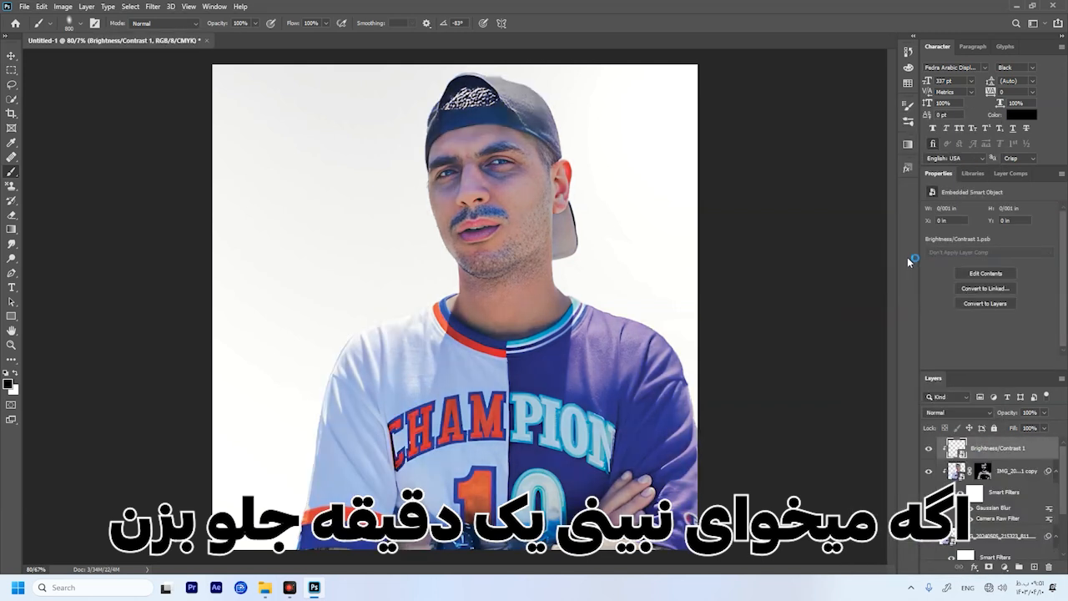
key(ctrl+z)
- Compare the portrait with and without its Camera Raw filter, blurred copy and Exposure adjustment by toggling their visibility
scroll(455, 307, down, 5)
click(1010, 484)
click(928, 483)
click(929, 462)
scroll(929, 462, up, 1)
click(929, 449)
scroll(455, 307, up, 5)
scroll(929, 455, up, 2)
click(929, 449)
click(1012, 451)
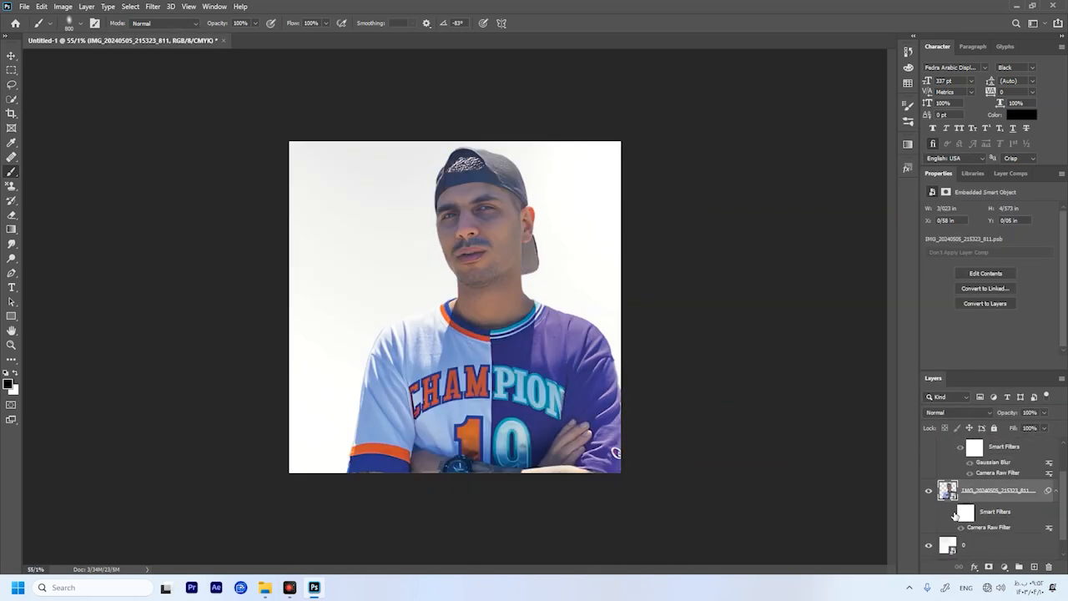
click(952, 512)
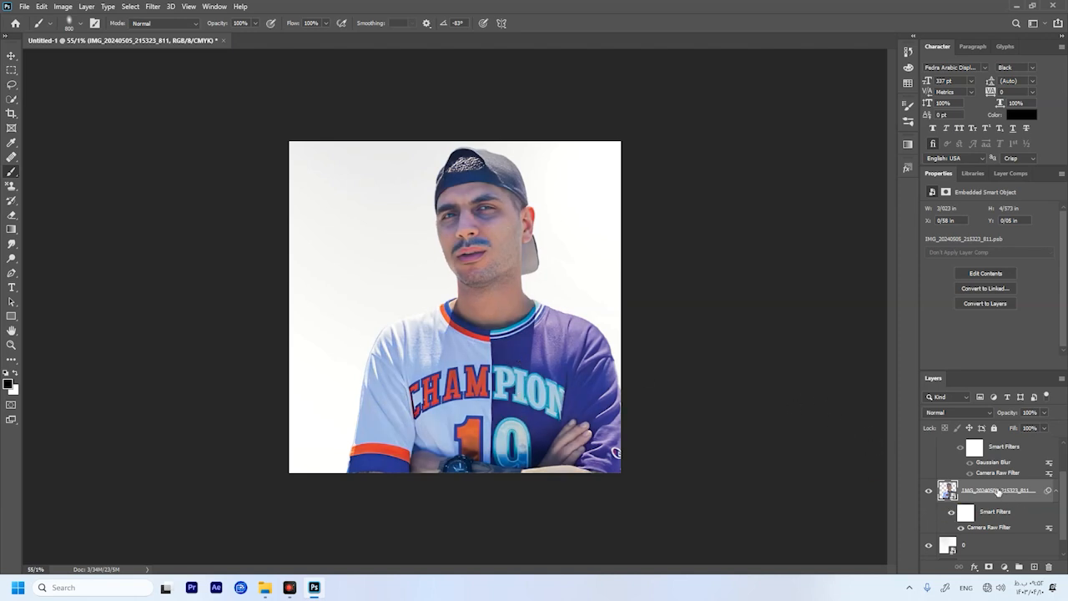
scroll(993, 491, up, 2)
click(928, 448)
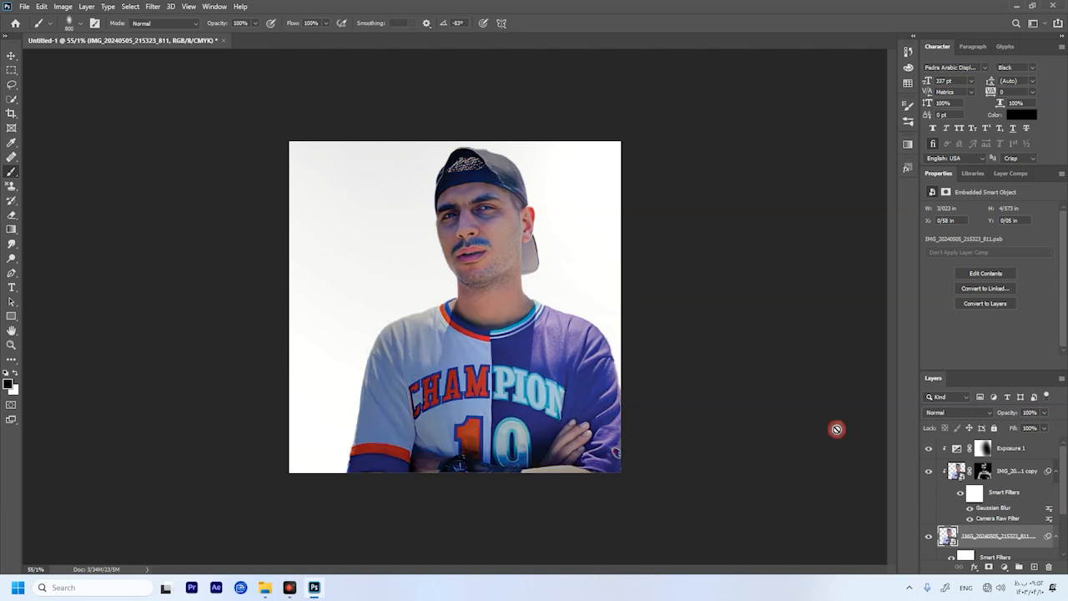
scroll(487, 361, down, 1)
scroll(472, 359, up, 9)
scroll(423, 372, down, 7)
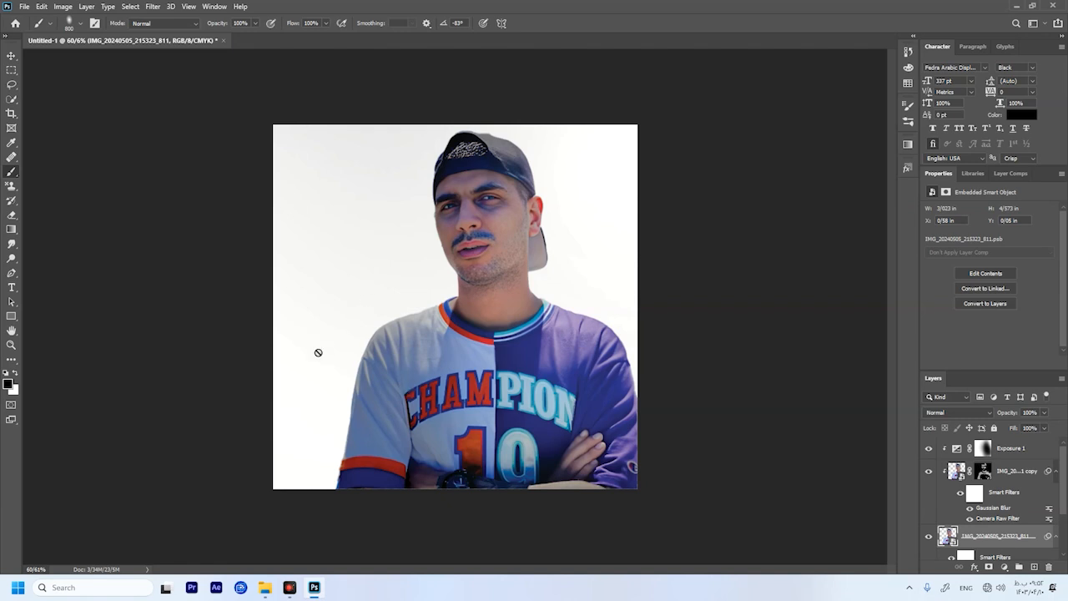
click(1013, 453)
click(1034, 567)
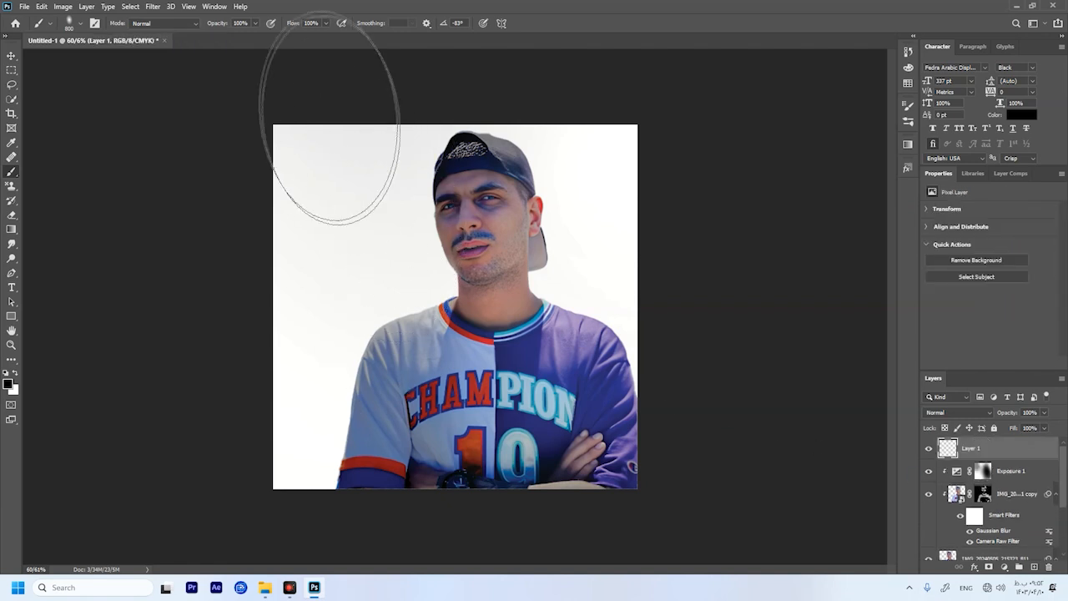
drag(302, 159, 244, 185)
- Place the light-rays image over the canvas's upper-left corner at about X 324, Y 438 px and set its blend mode to Screen
mouse_move(205, 272)
mouse_down()
mouse_move(226, 225)
mouse_move(404, 236)
mouse_move(506, 339)
mouse_up()
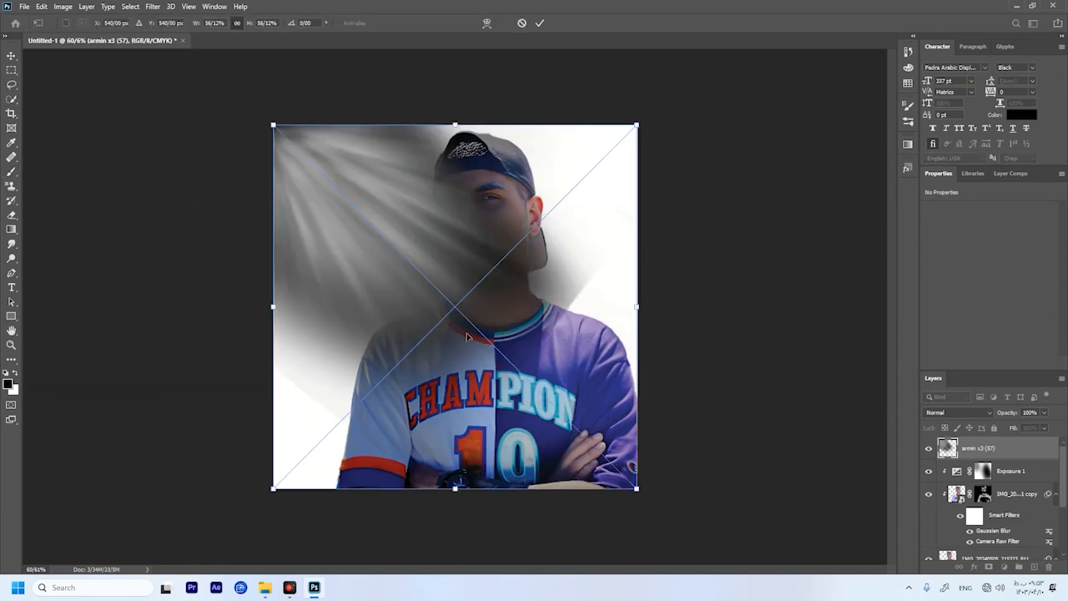
drag(468, 338, 370, 266)
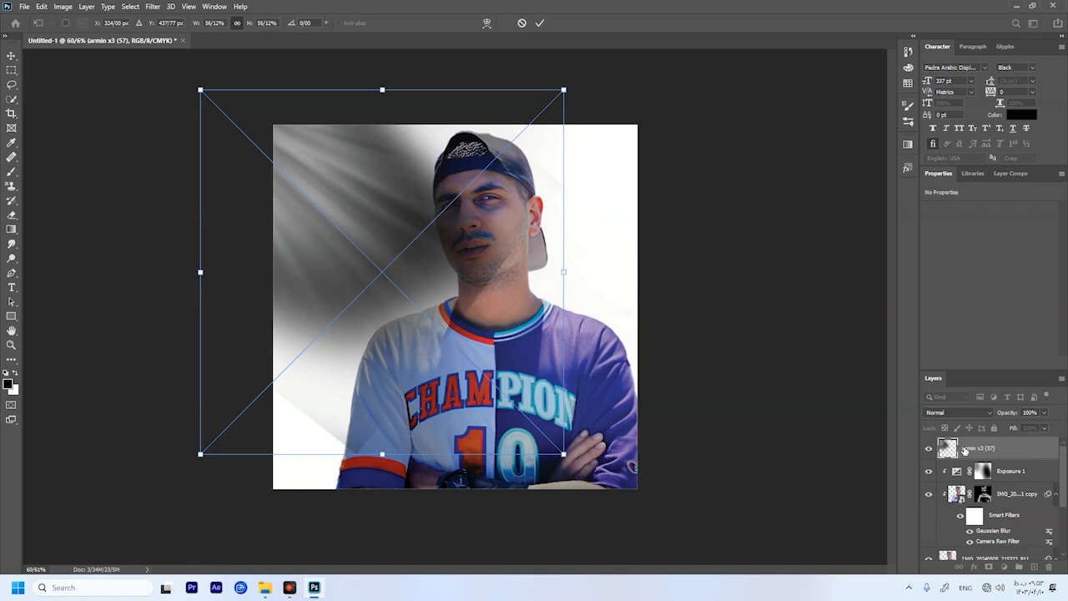
key(Return)
click(954, 412)
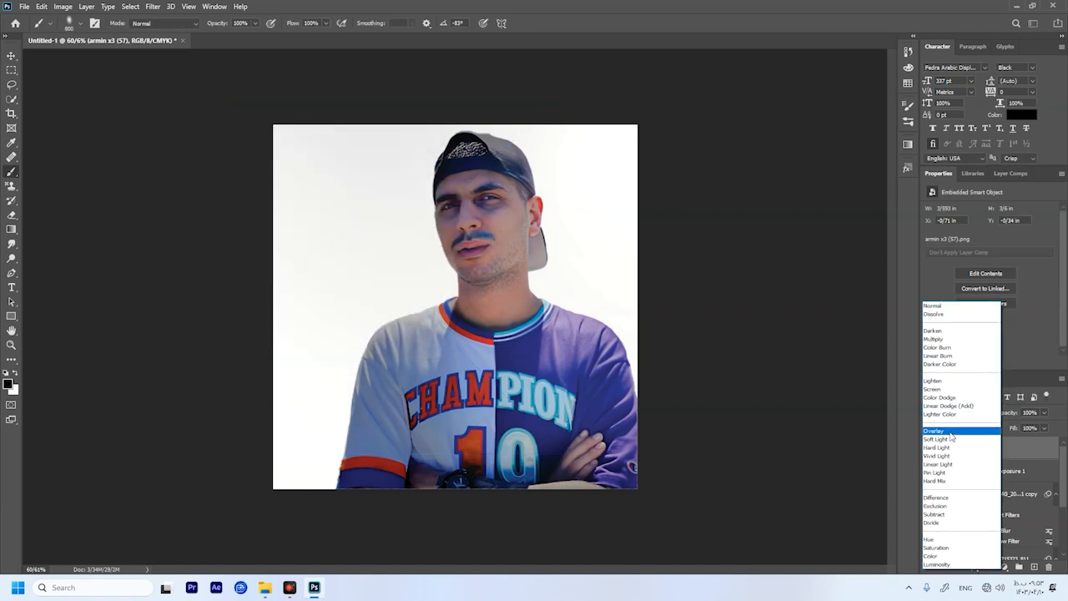
click(932, 389)
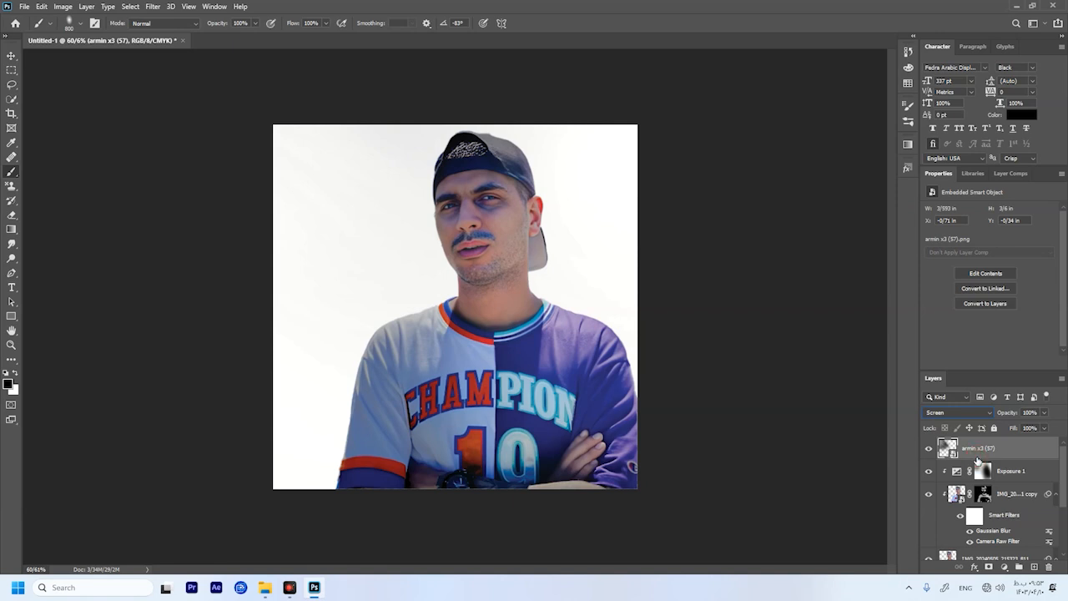
- Add a Gradient Map adjustment clipped to the light rays and reposition the rays at about X 369, Y 482 px
click(1004, 567)
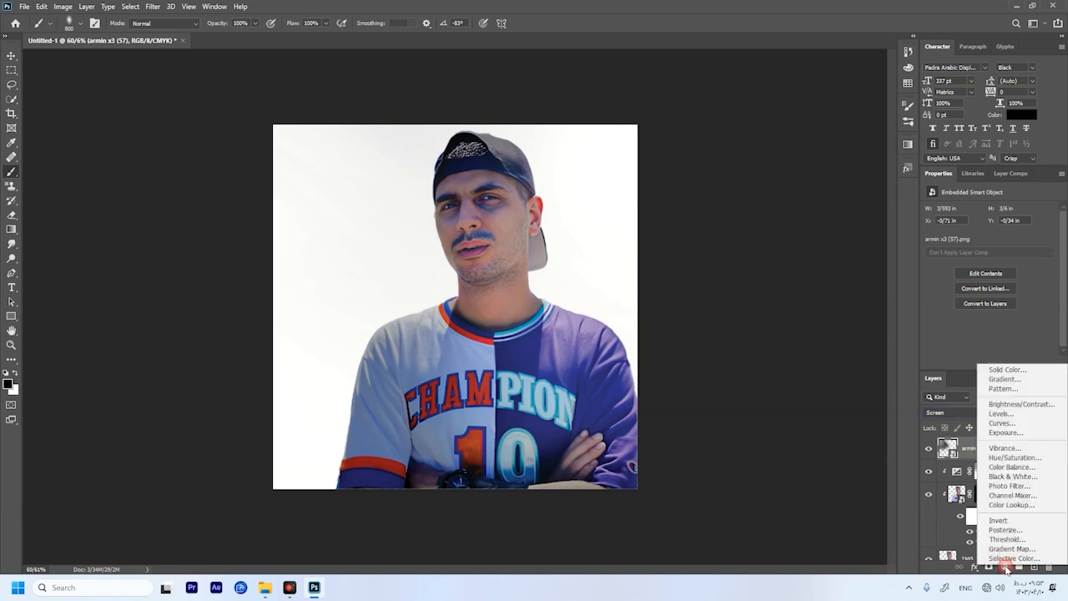
click(1008, 549)
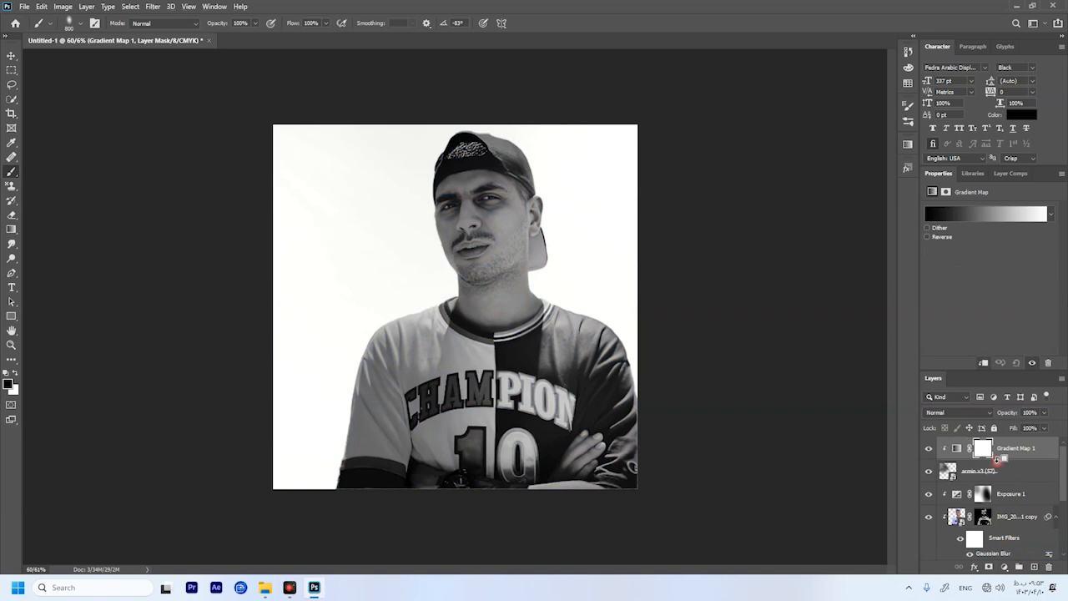
alt+click(996, 460)
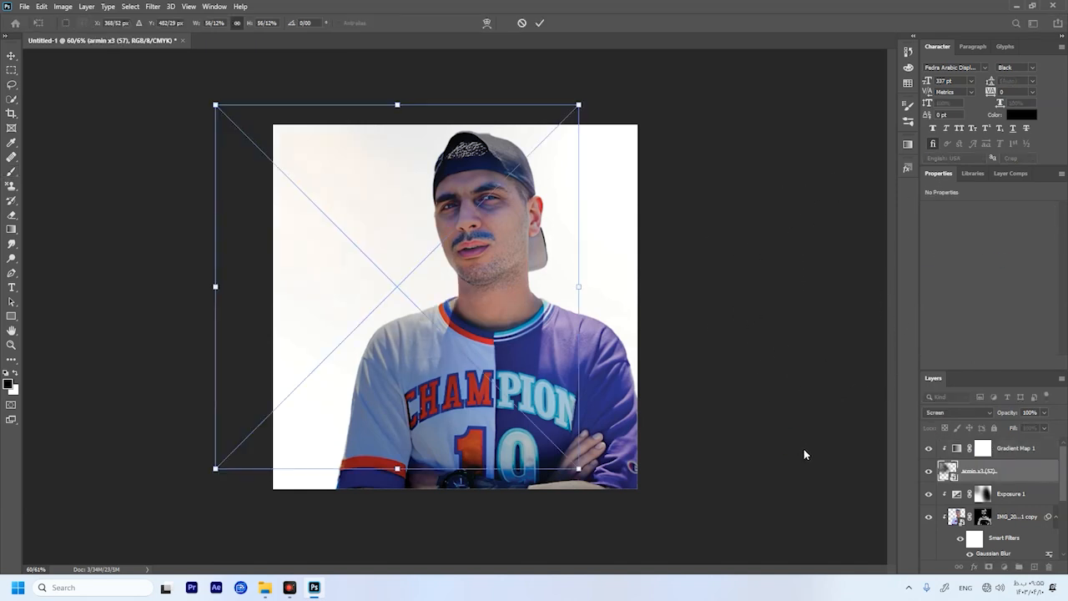
key(Return)
key(b)
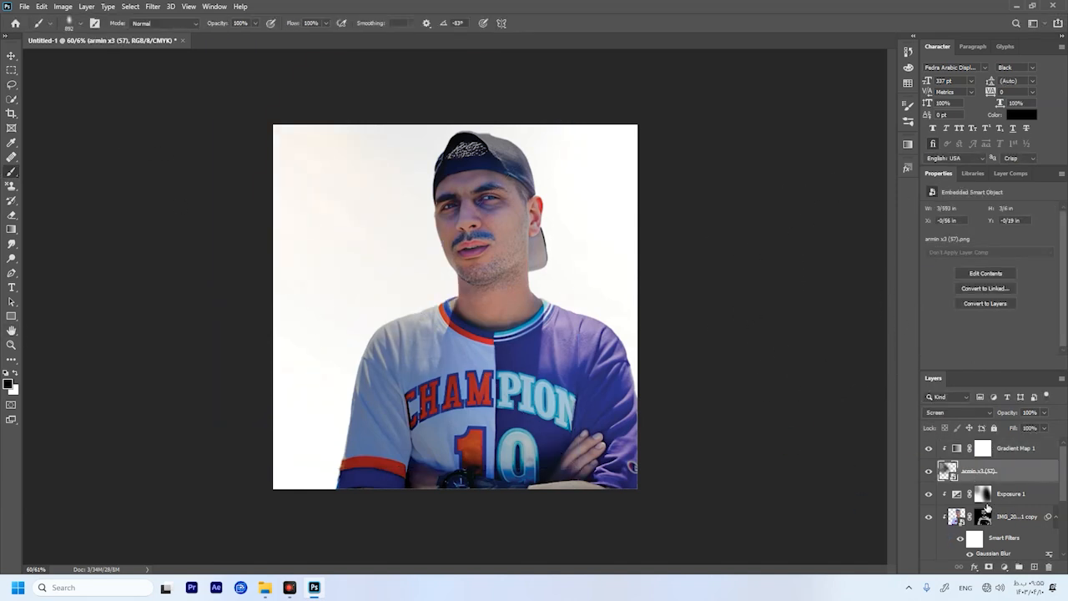
- Add an empty layer beneath the light rays and test a full-opacity black brush stroke on it
click(987, 501)
click(1035, 567)
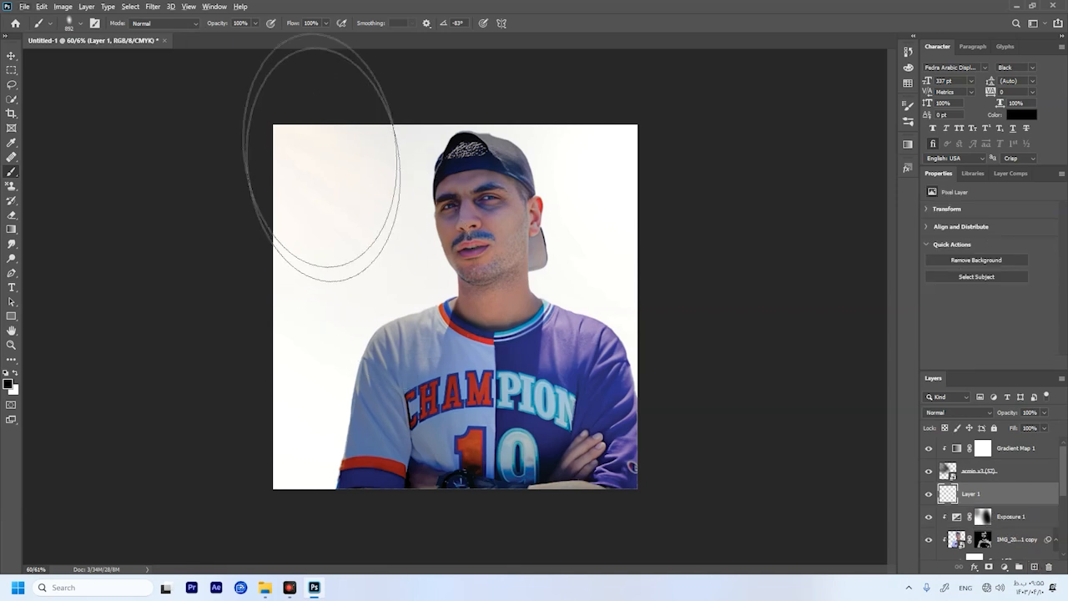
drag(322, 163, 281, 319)
key(ctrl+z)
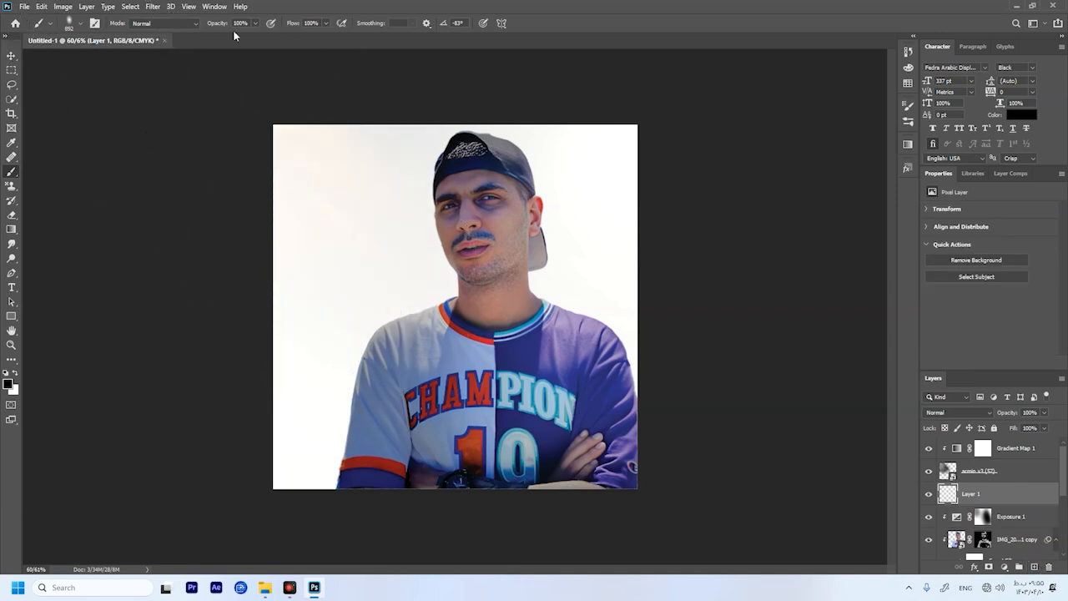
- Set the brush to 12% opacity and 11% flow and paint a soft black shade across the canvas on the new layer
drag(221, 24, 182, 27)
drag(292, 24, 215, 32)
mouse_move(266, 225)
mouse_down()
mouse_move(275, 184)
mouse_move(312, 137)
mouse_up()
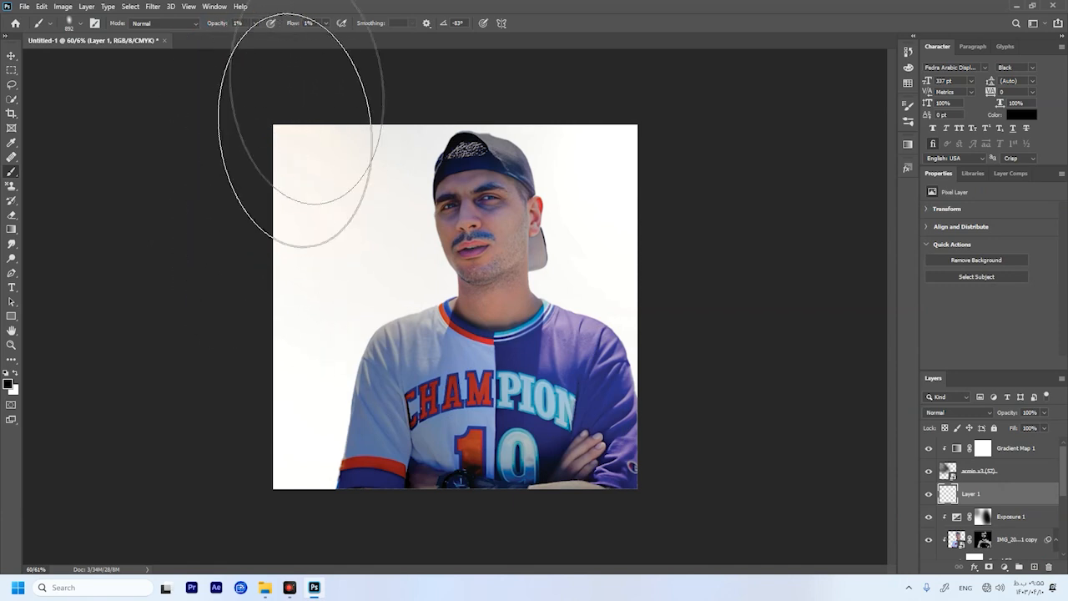
drag(213, 24, 220, 23)
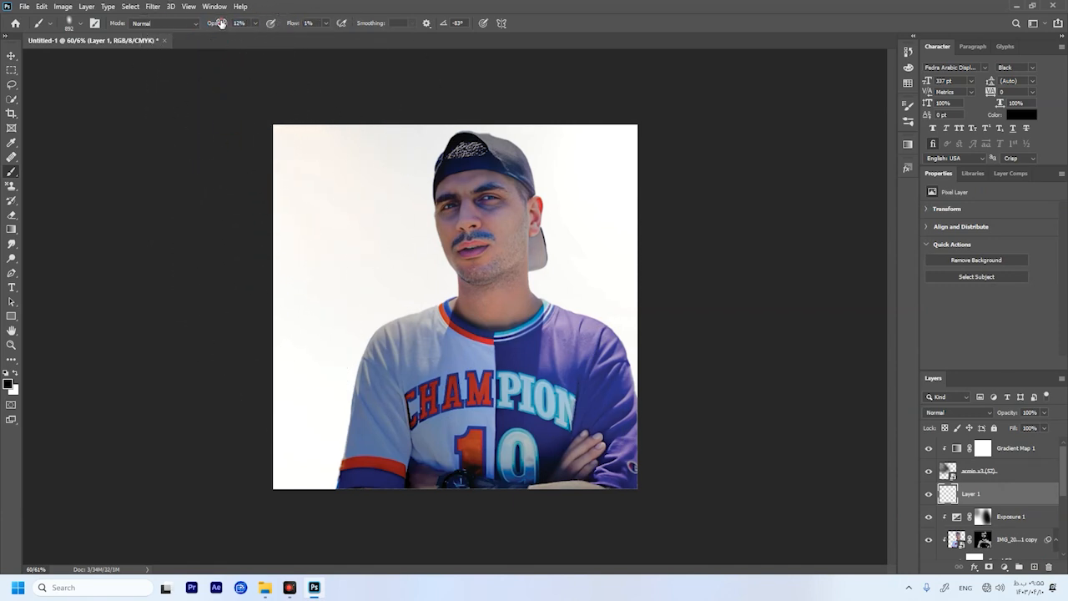
mouse_move(292, 24)
mouse_down()
mouse_move(213, 356)
mouse_move(326, 131)
mouse_move(249, 384)
mouse_move(296, 333)
mouse_move(229, 406)
mouse_move(113, 429)
mouse_move(338, 289)
mouse_move(275, 465)
mouse_move(573, 143)
mouse_move(584, 417)
mouse_move(371, 393)
mouse_move(510, 134)
mouse_move(133, 334)
mouse_move(765, 458)
mouse_up()
key(ctrl+alt+z)
mouse_move(639, 78)
mouse_down()
mouse_move(651, 334)
mouse_move(625, 284)
mouse_move(597, 427)
mouse_up()
scroll(661, 455, up, 1)
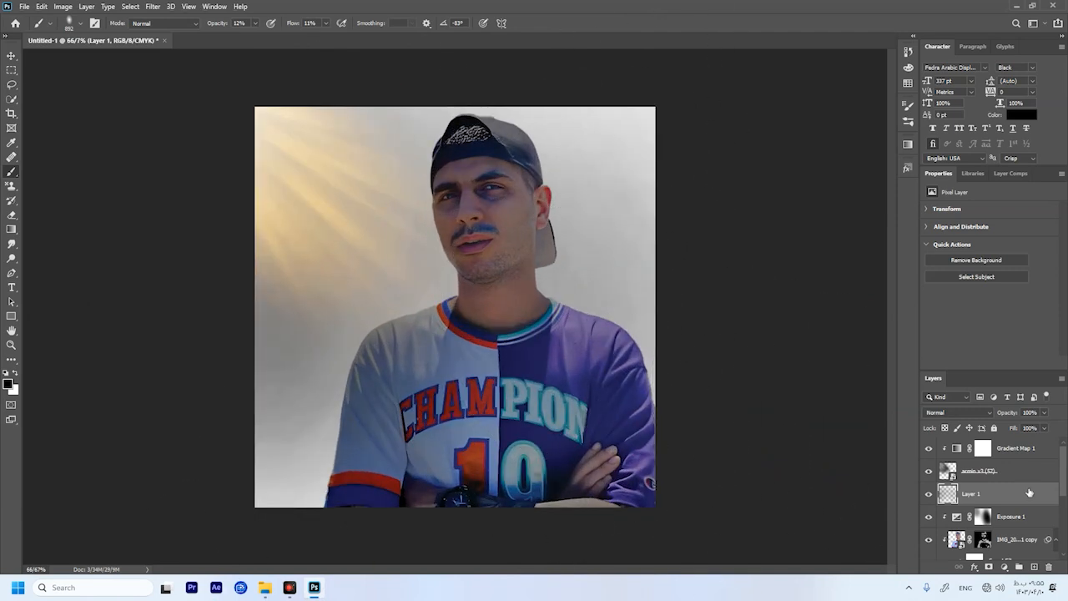
- Convert the light rays and their Gradient Map into one smart object and set its blend mode to Screen
shift+click(1010, 448)
right_click(1005, 467)
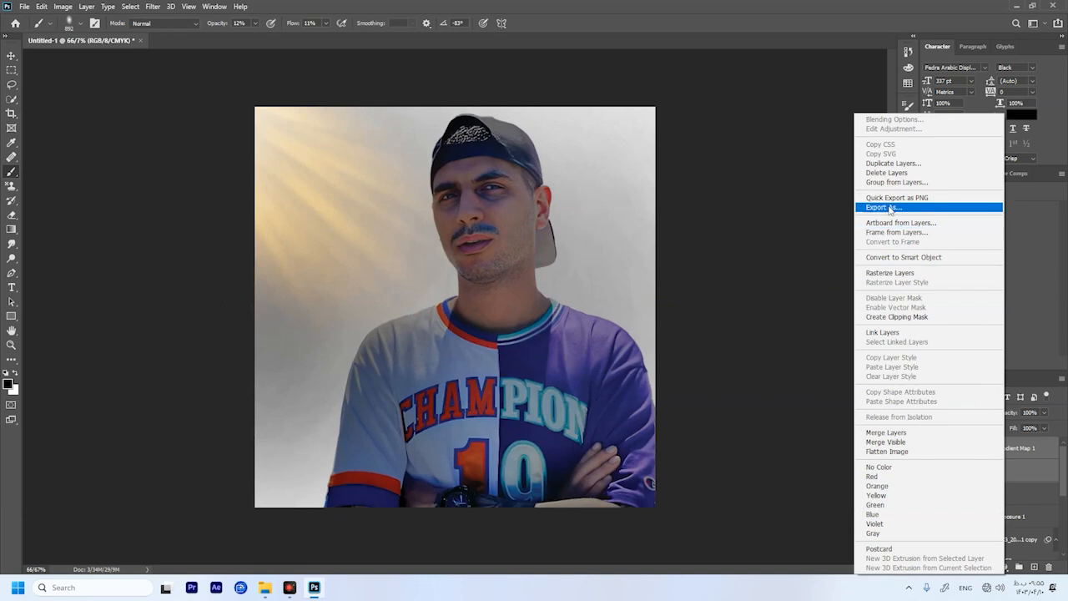
click(915, 258)
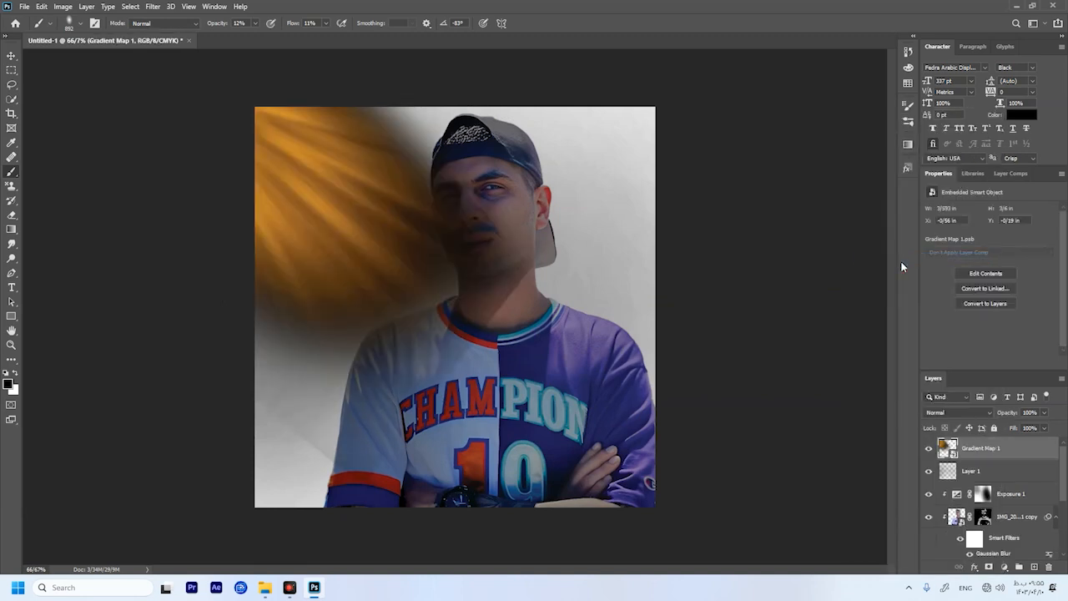
click(958, 412)
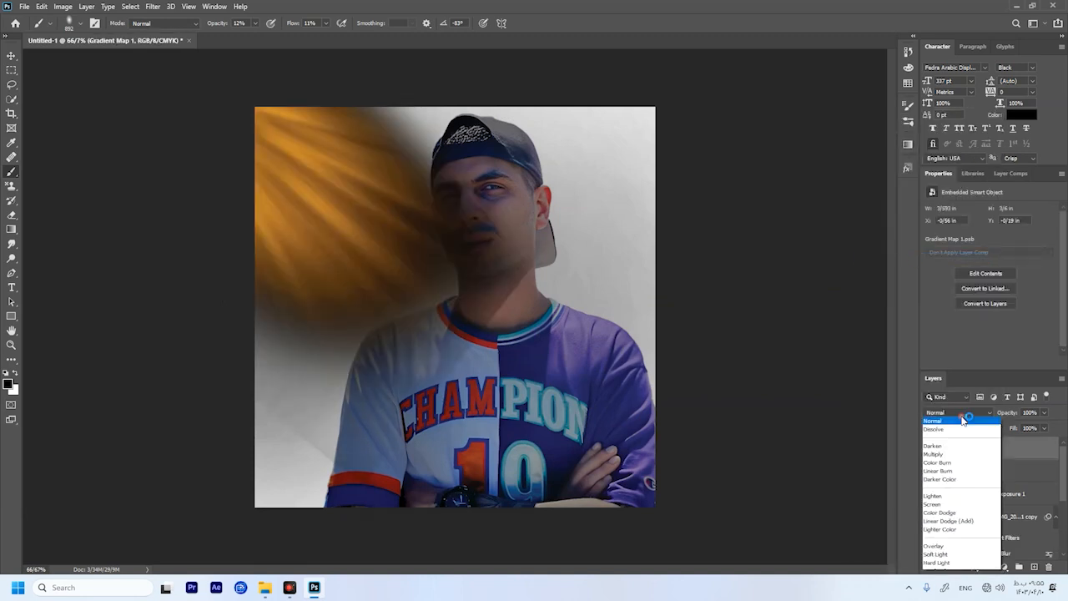
click(952, 386)
- Duplicate the golden light-rays smart object twice to strengthen the glow
click(990, 454)
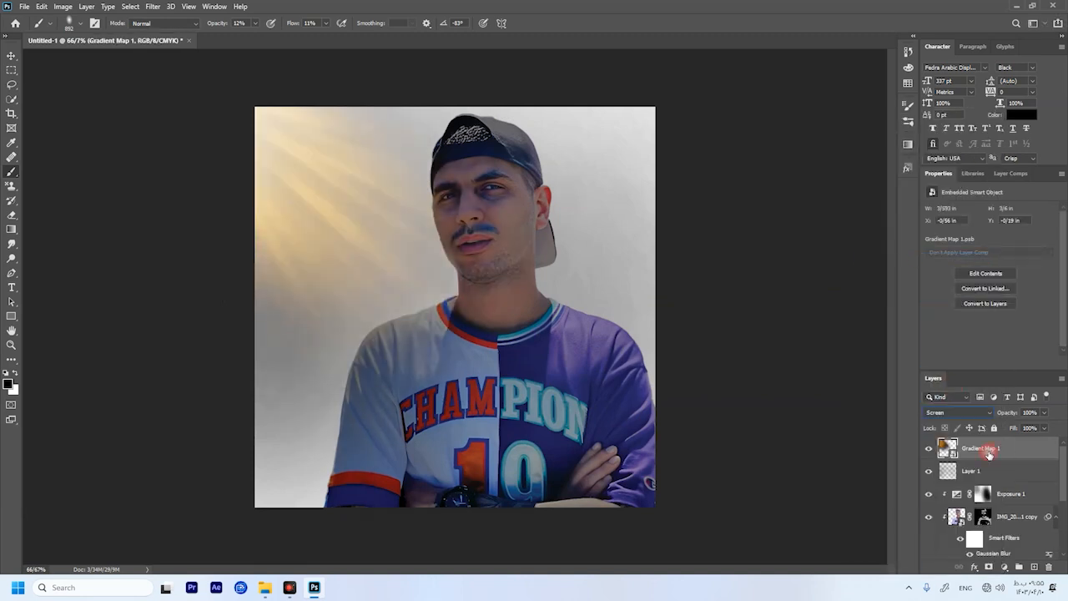
key(ctrl+j)
key(ctrl+j)
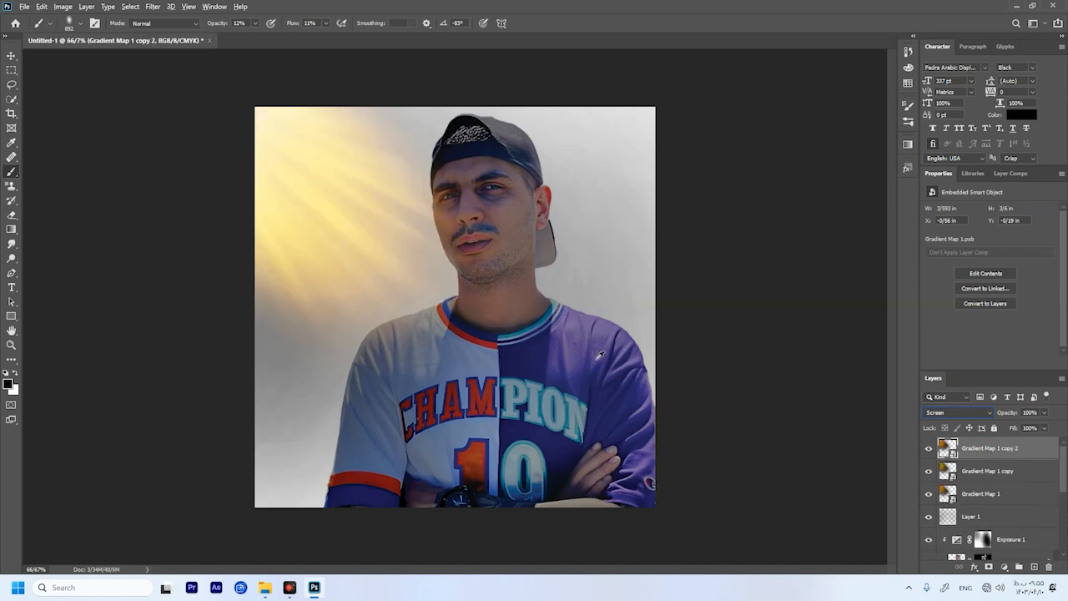
- Apply a Gaussian Blur with a radius of about 7.4 pixels to the topmost golden light-rays smart object
click(10, 55)
scroll(317, 220, down, 3)
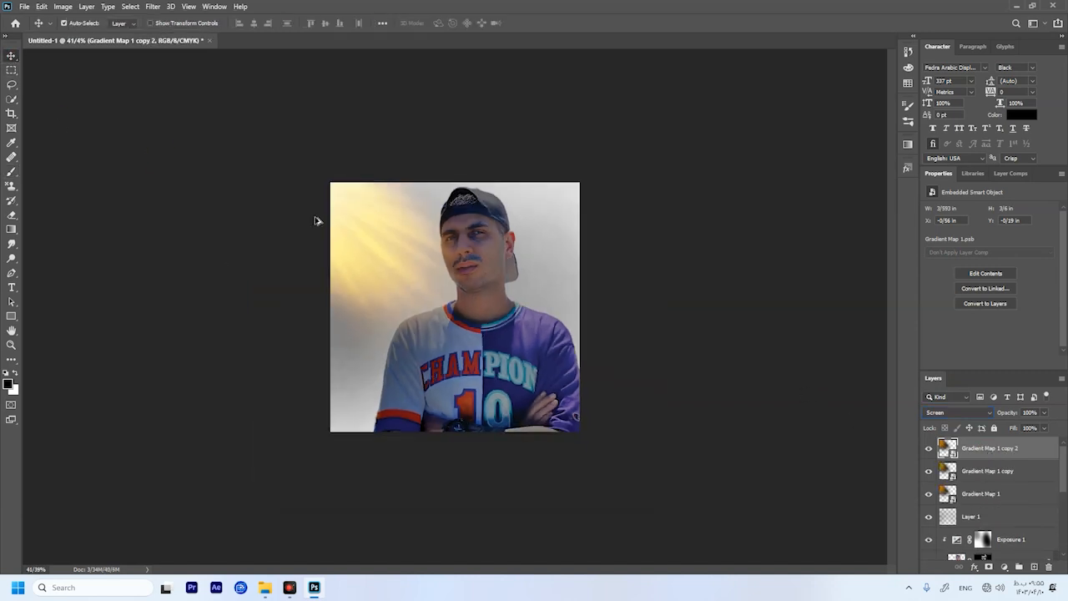
scroll(701, 382, up, 2)
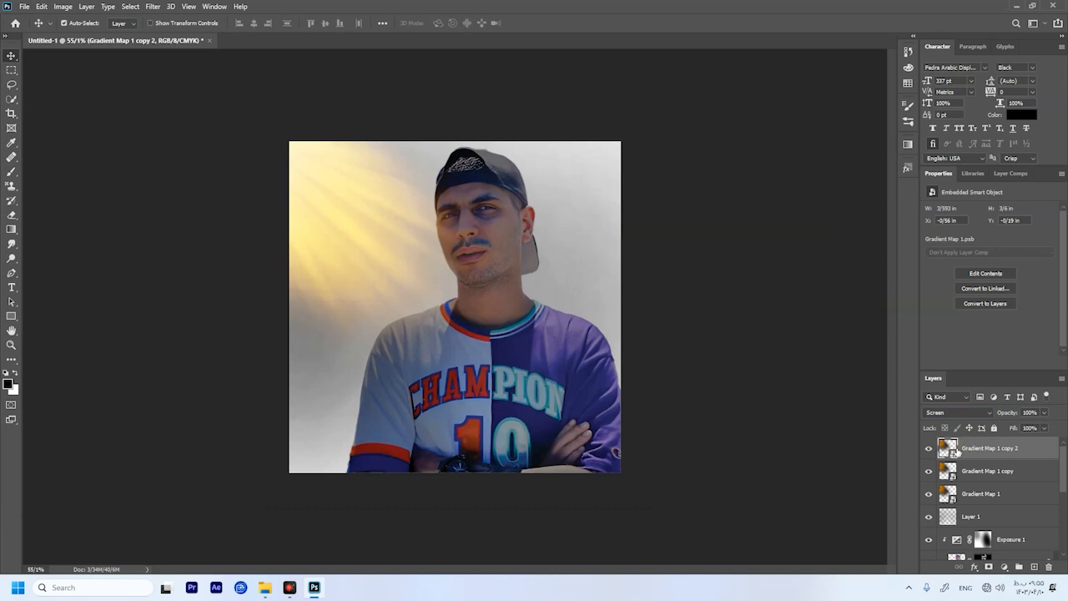
click(154, 7)
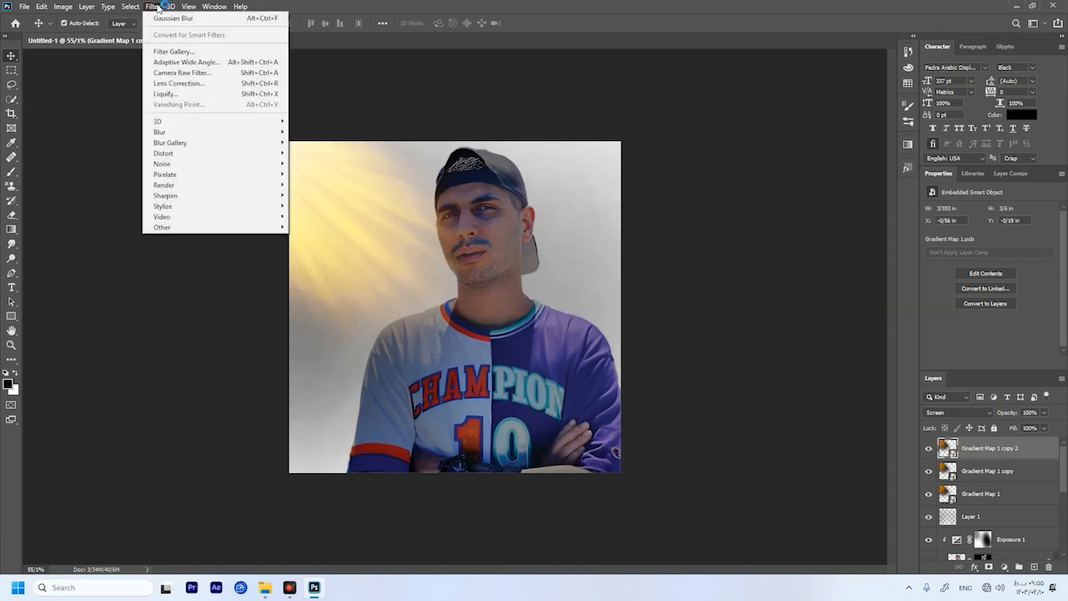
mouse_move(267, 132)
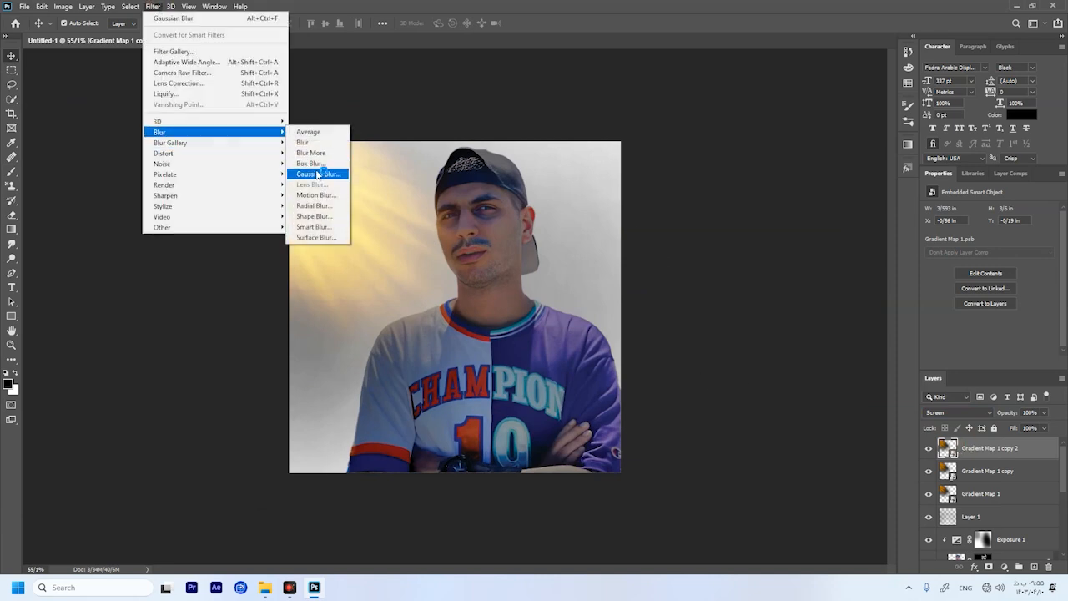
click(318, 173)
drag(773, 425, 759, 428)
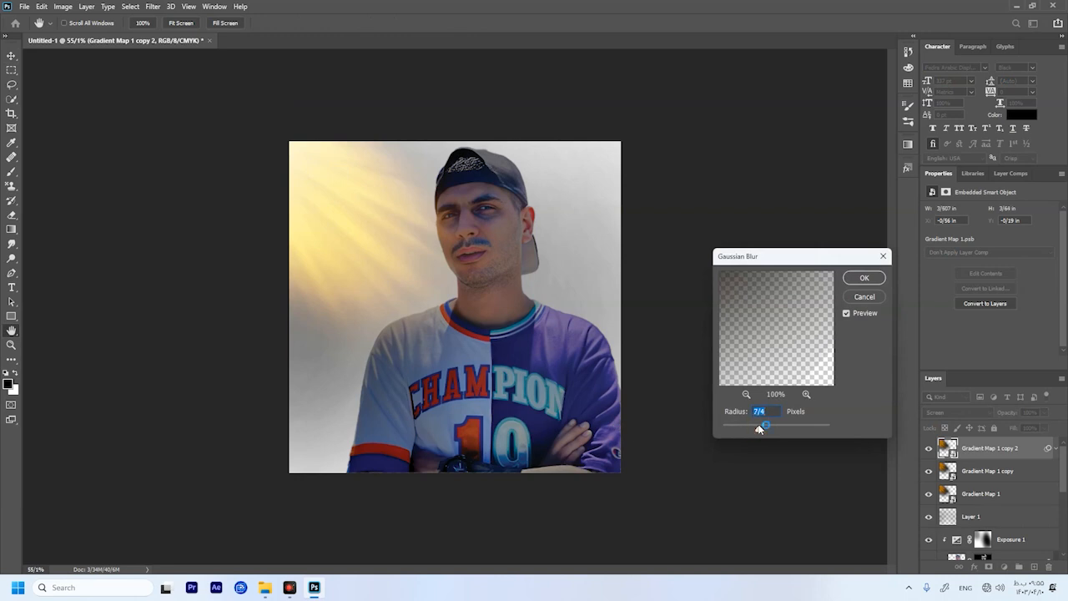
click(860, 280)
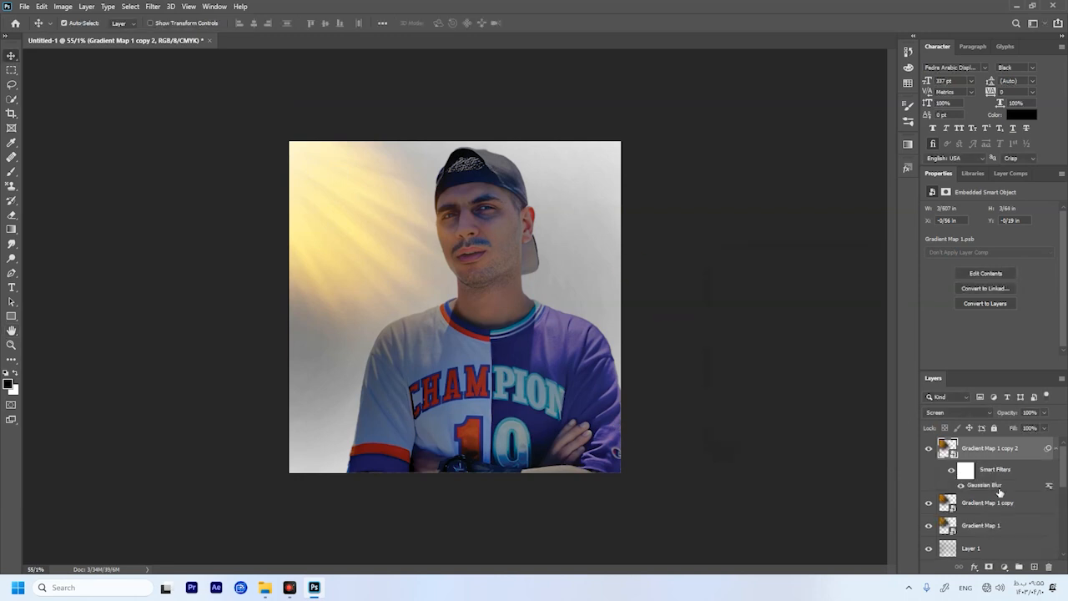
- Combine the two lower golden light-rays copies into a single smart object
click(983, 525)
scroll(986, 497, down, 2)
click(976, 452)
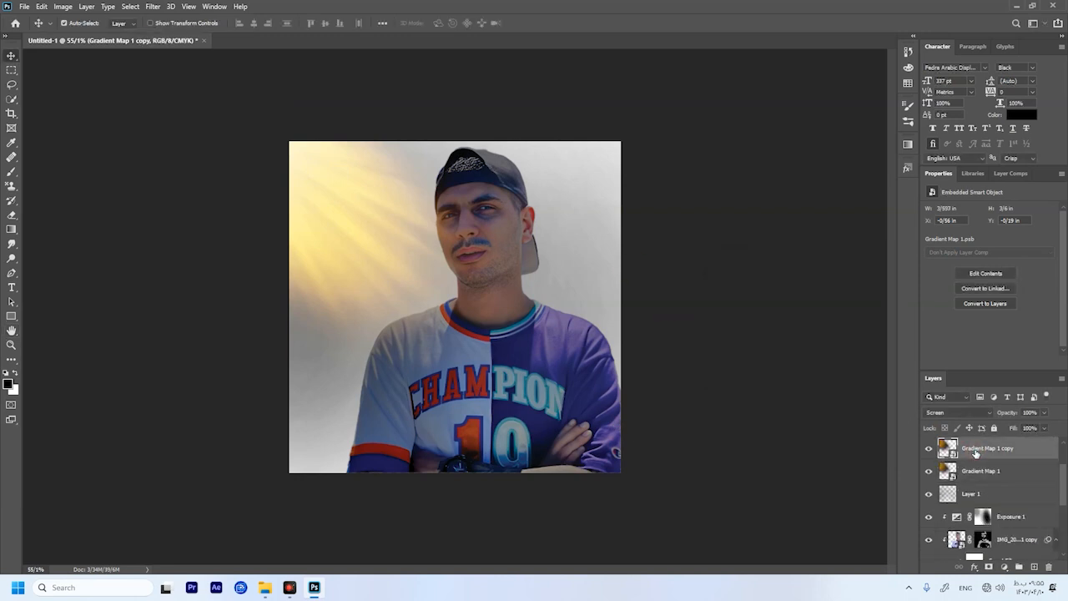
shift+click(978, 471)
right_click(978, 471)
click(877, 206)
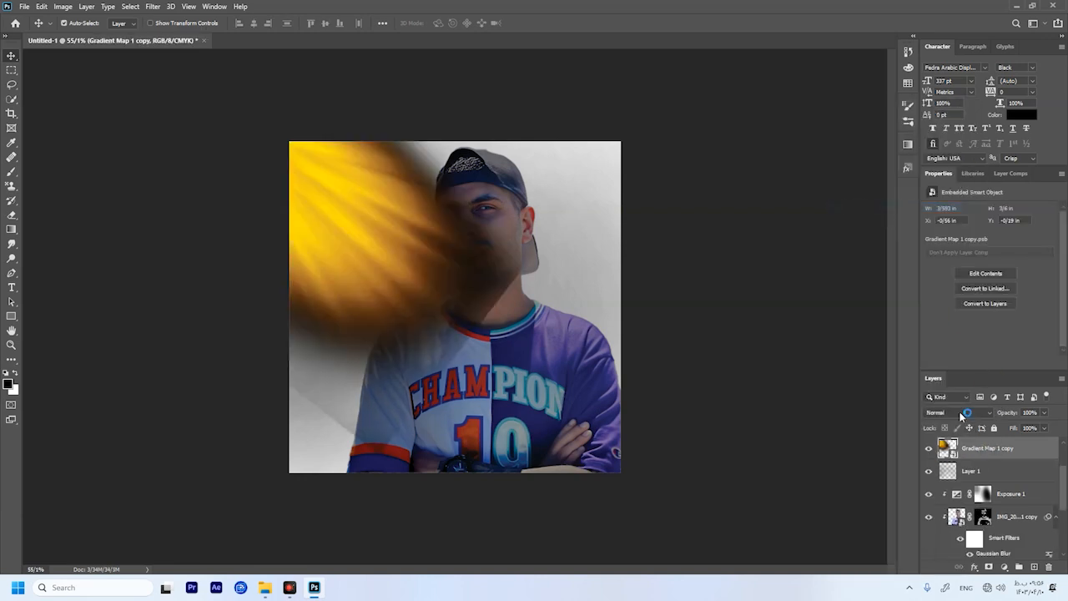
- Set the combined light-rays layer's blend mode to Screen and rasterize it
click(960, 412)
click(951, 388)
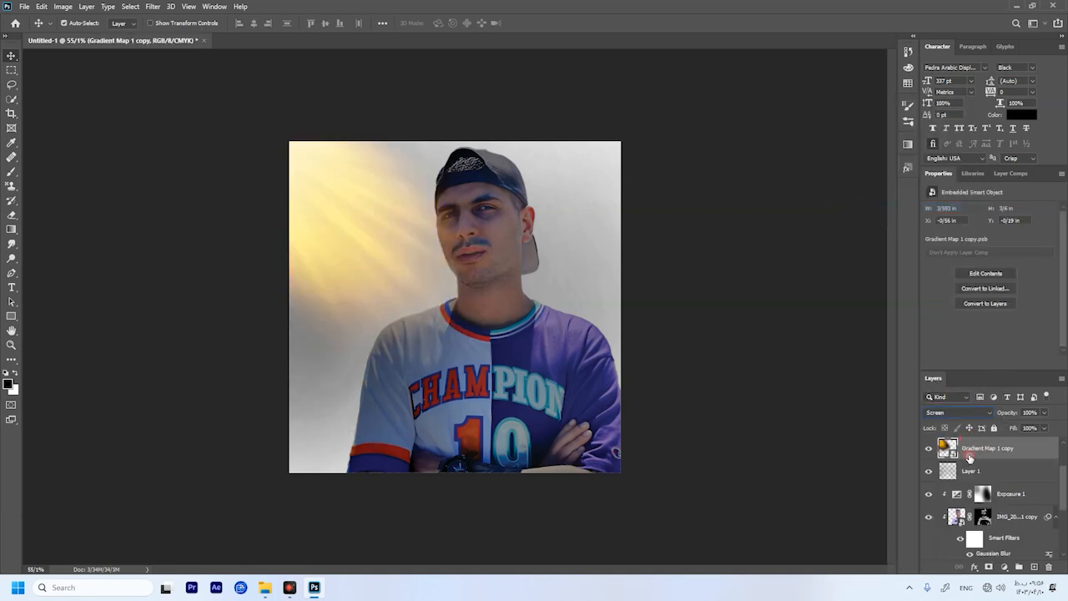
right_click(969, 458)
click(868, 298)
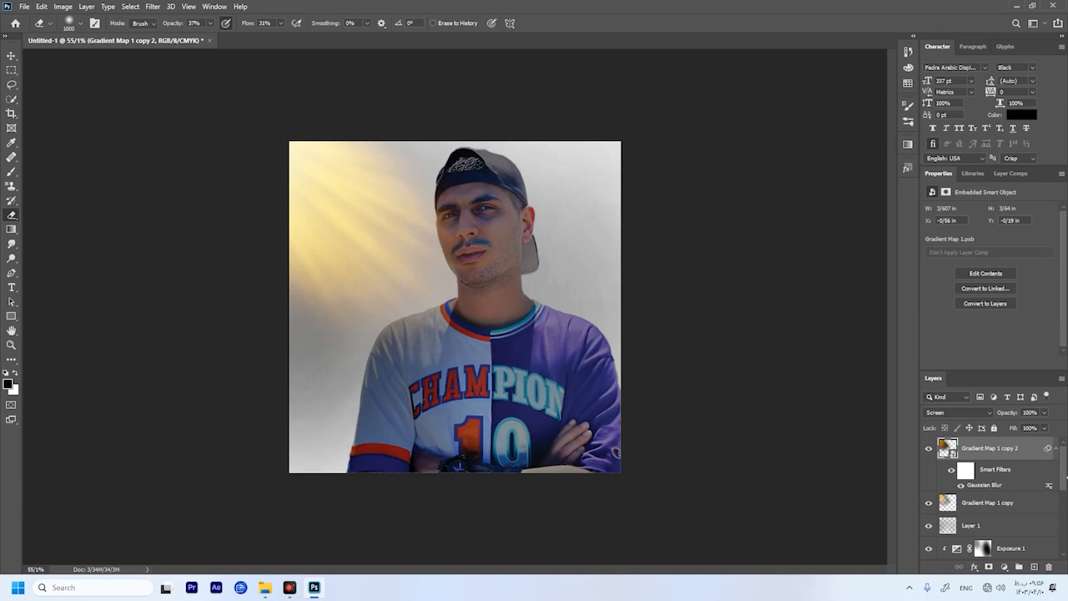
- Add a black (000000) Solid Color fill layer above the blurred light rays and set its blend mode to Screen
double_click(1005, 449)
click(1039, 453)
click(1004, 567)
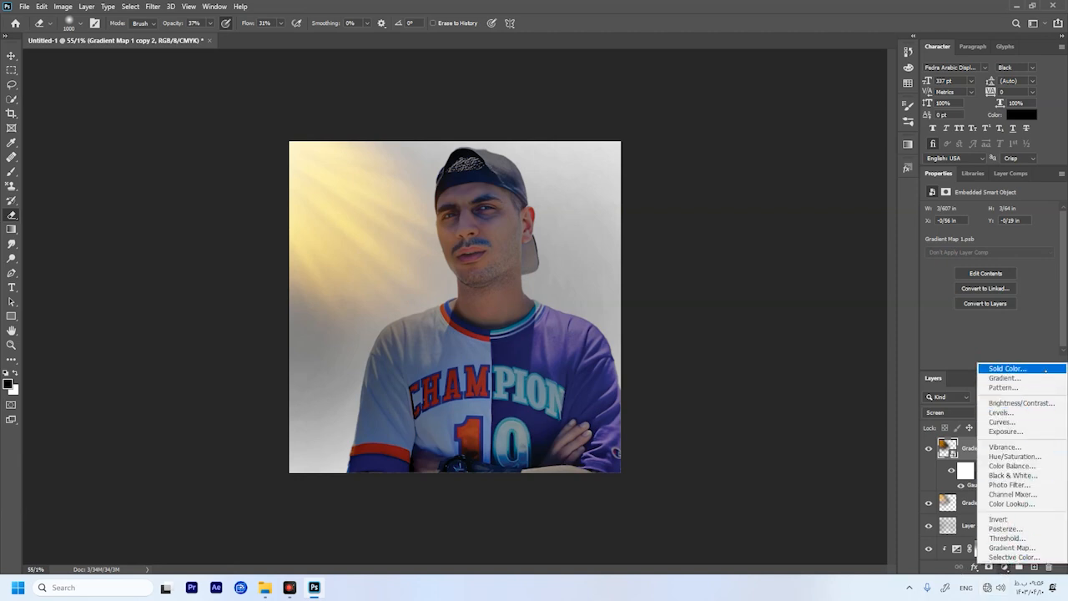
click(1045, 370)
drag(772, 306, 700, 418)
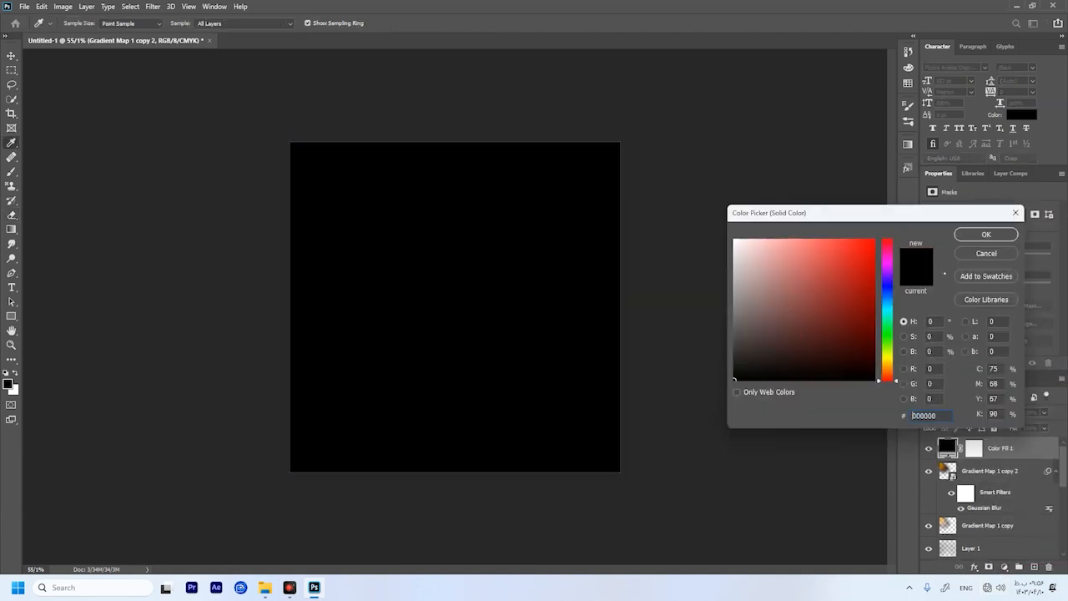
click(991, 235)
click(955, 412)
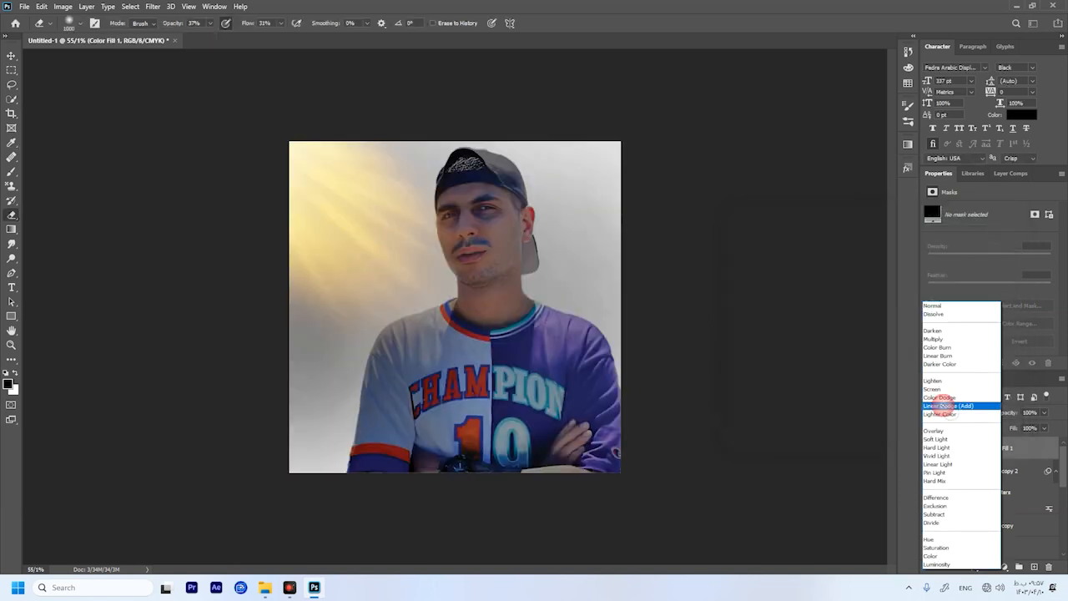
click(947, 390)
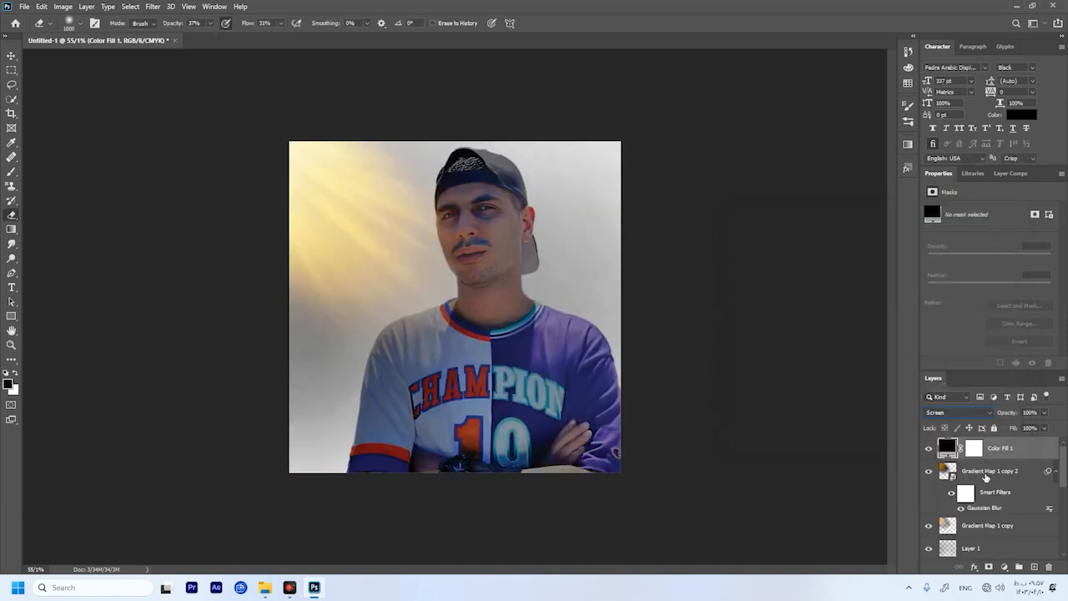
- Add a Gradient Map clipped to the black fill layer and give it the black-orange-white gradient preset
click(1003, 567)
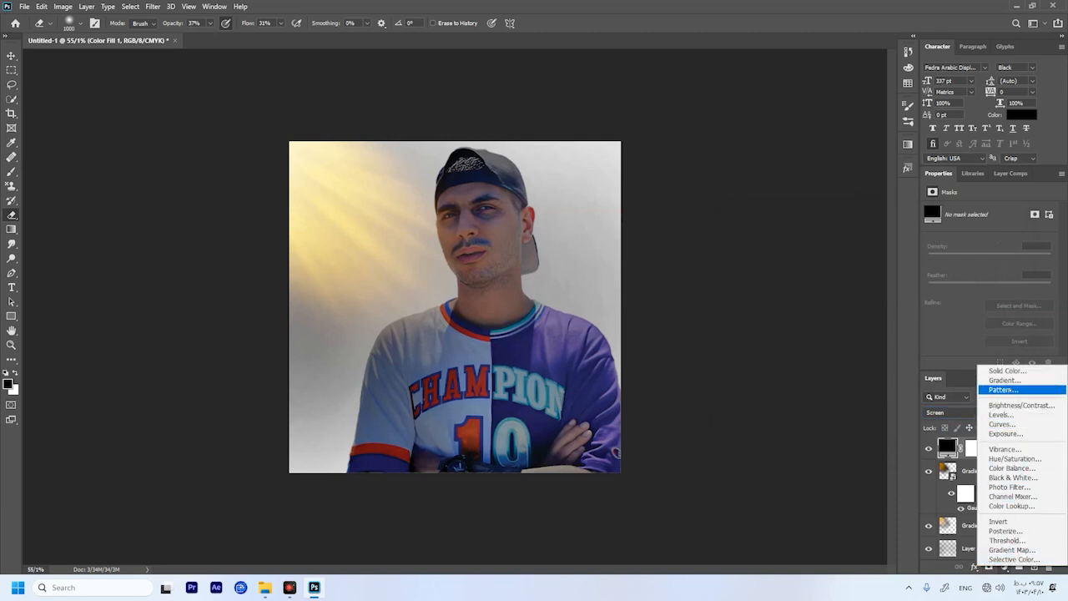
click(1011, 550)
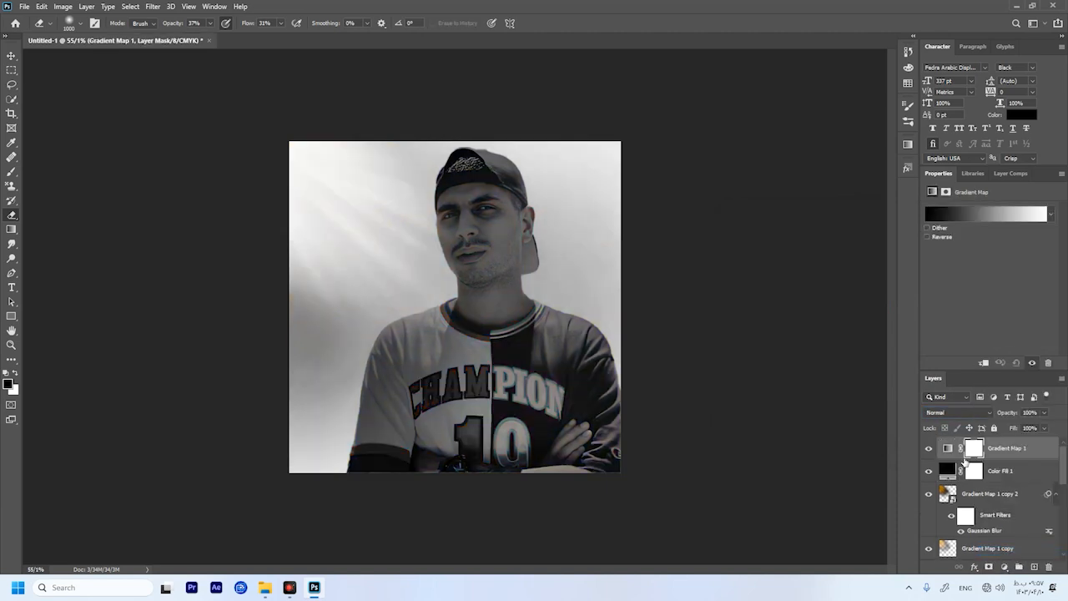
alt+click(968, 465)
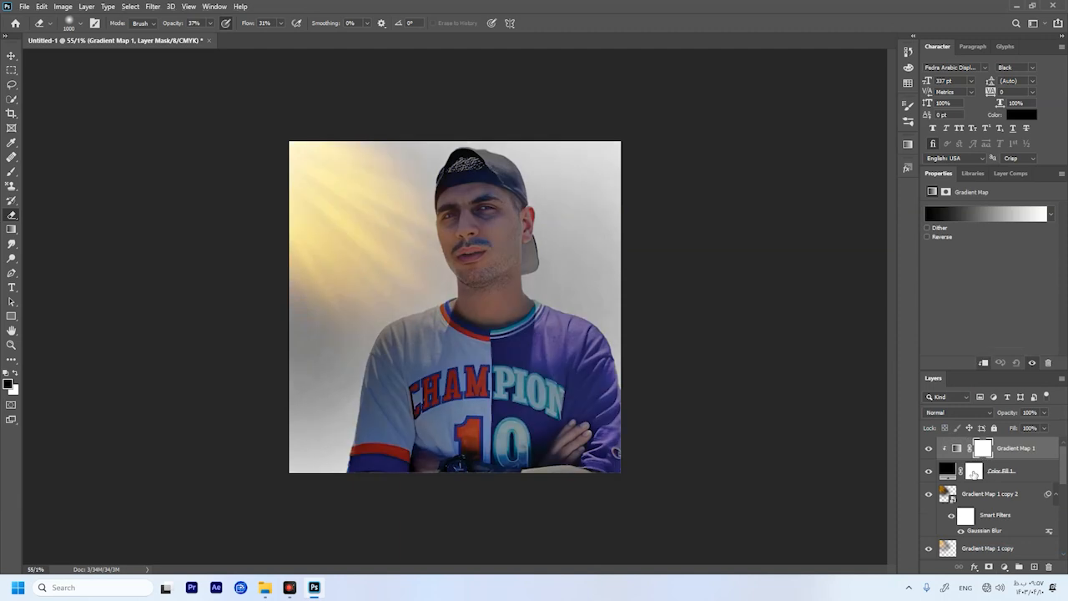
click(958, 450)
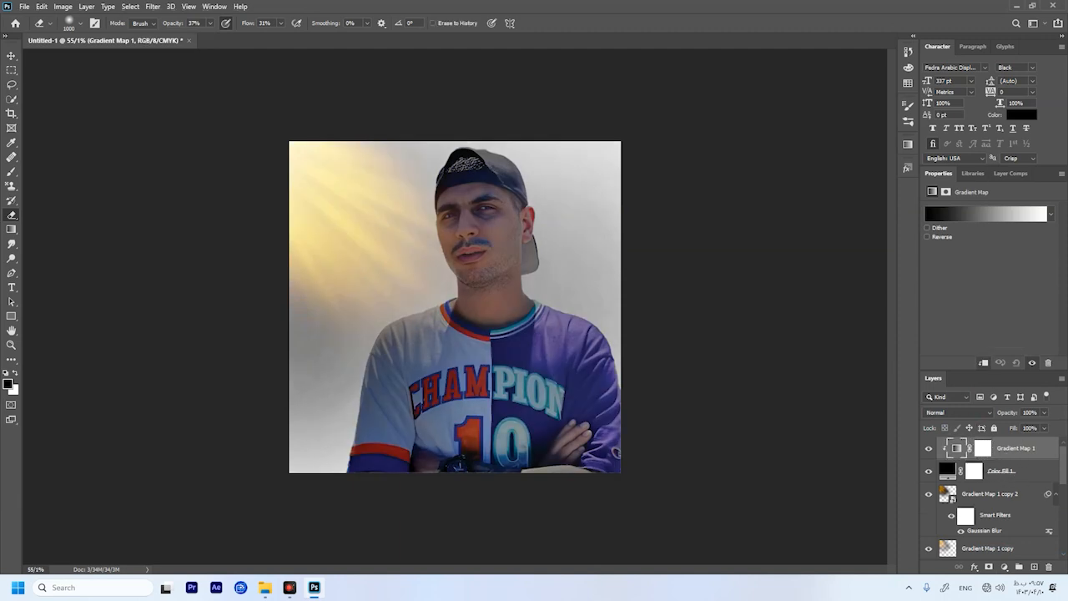
click(1052, 215)
click(969, 248)
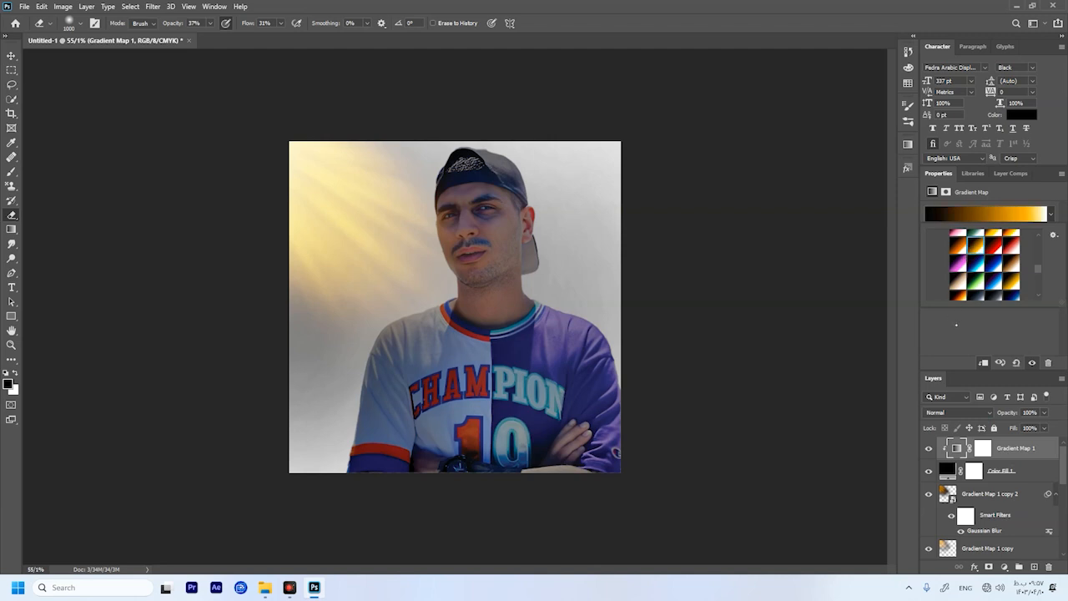
click(986, 451)
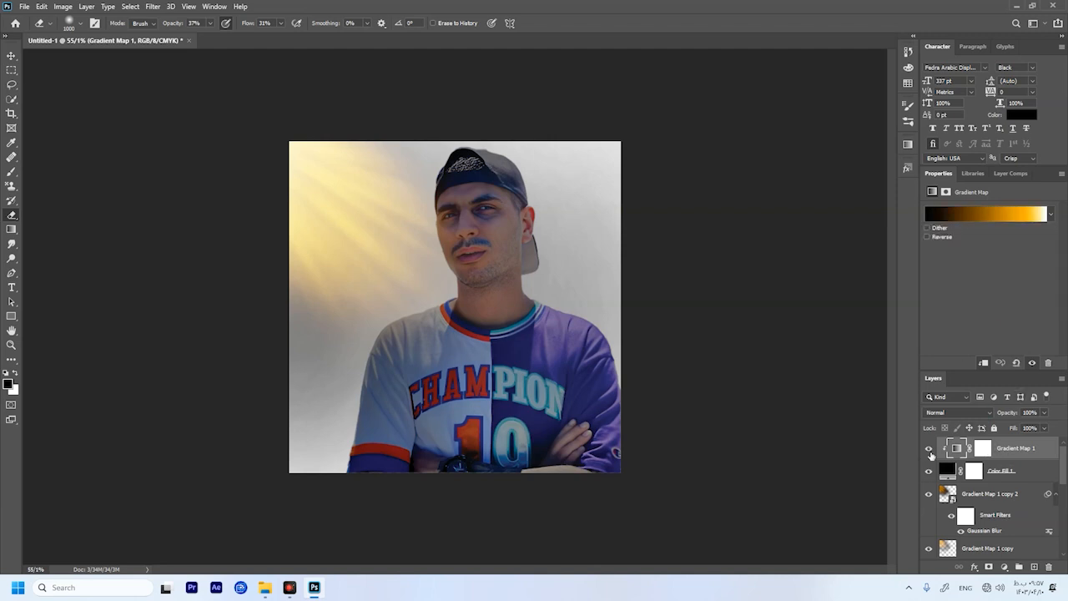
- Add an empty clipped layer between the black fill and the Gradient Map, and ready the brush with white
click(982, 476)
key(ctrl+alt+shift+n)
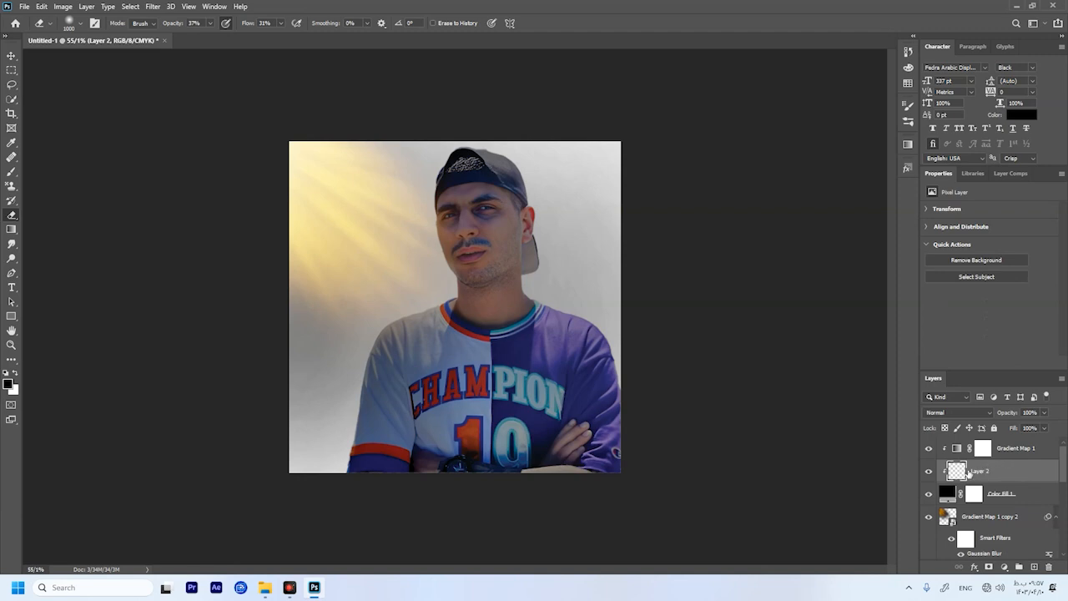
key(b)
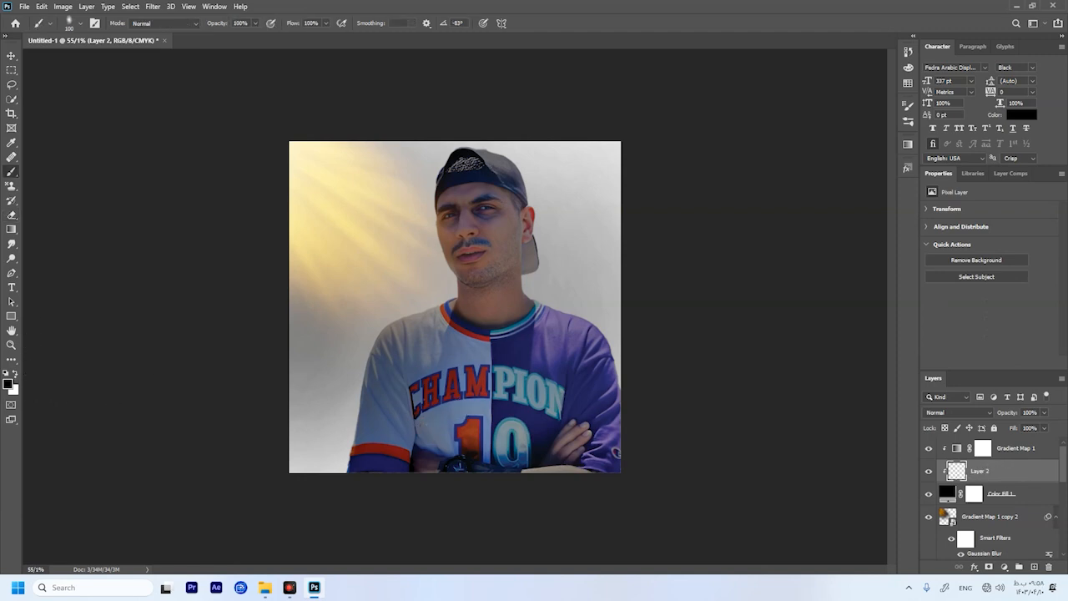
key(x)
- Test full-opacity white brush strokes across the shirt on the new clipped layer, then undo them
scroll(455, 307, up, 3)
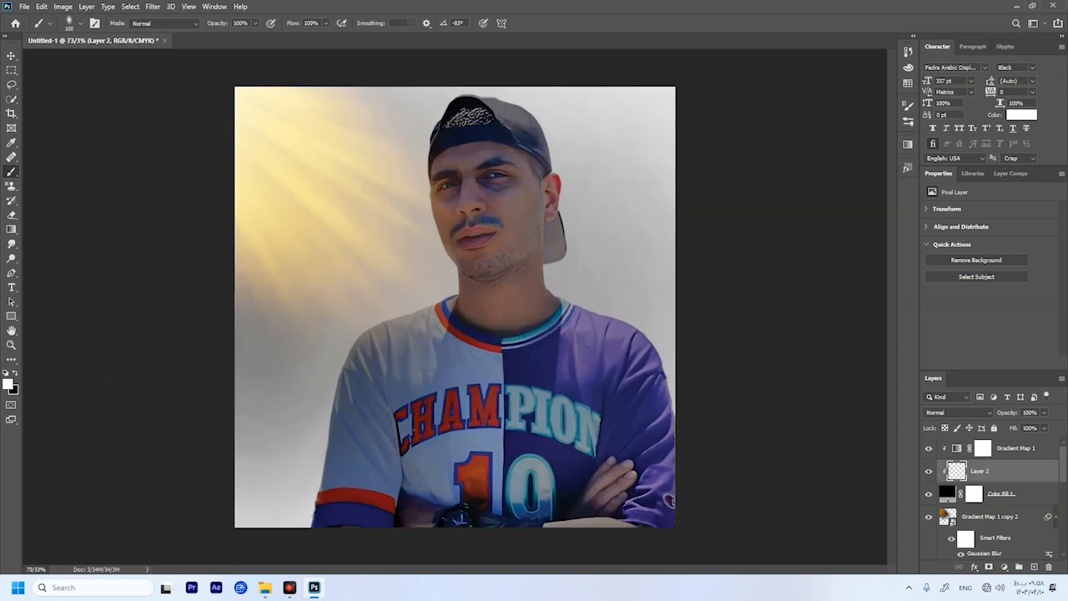
mouse_move(438, 313)
mouse_down()
mouse_move(416, 378)
mouse_move(445, 304)
mouse_move(407, 427)
mouse_up()
key(ctrl+z)
drag(523, 297, 394, 404)
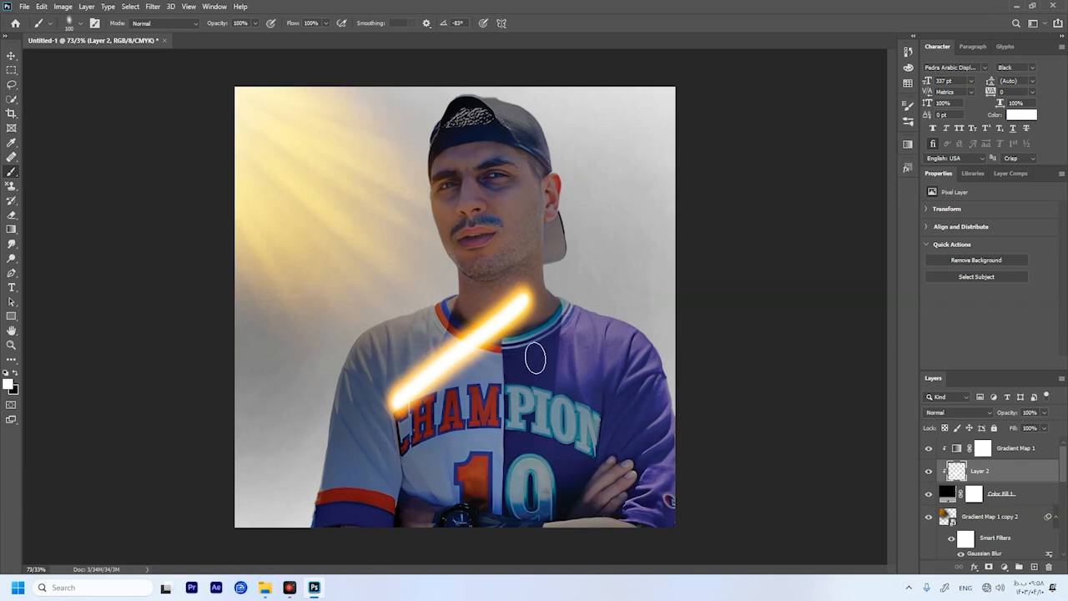
drag(515, 370, 452, 434)
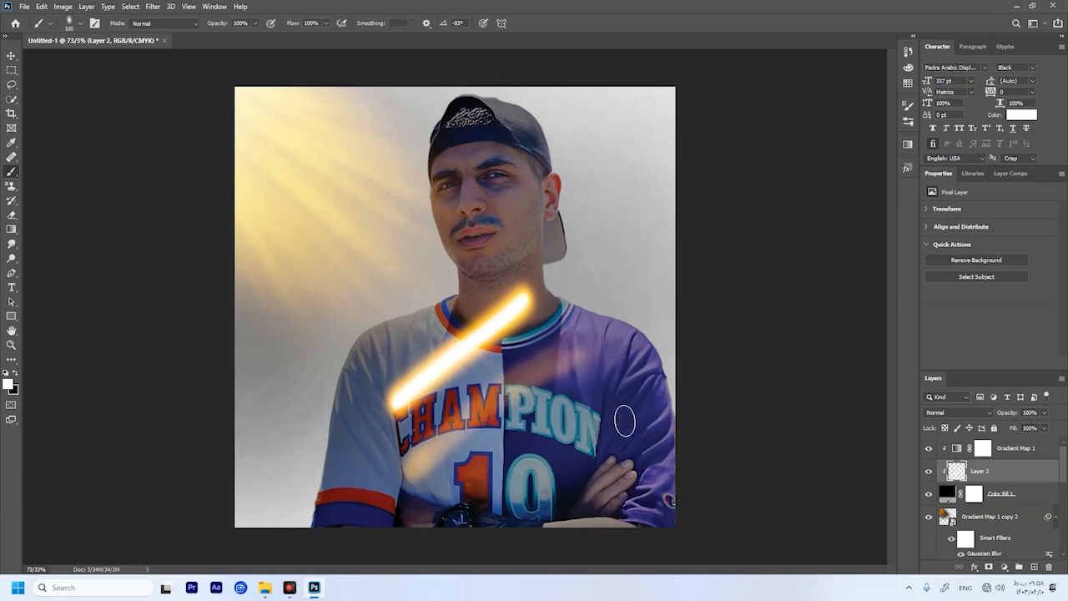
key(ctrl+z)
key(ctrl+z)
- Try painting a soft golden glow along the shoulder nearest the light rays and undo the last strokes
scroll(435, 433, up, 5)
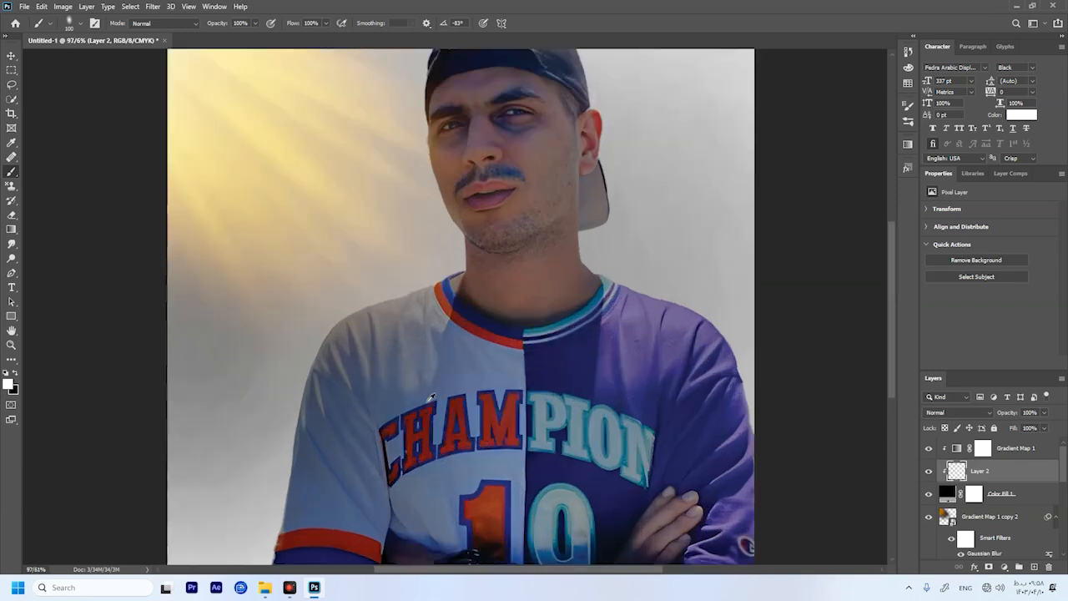
scroll(434, 434, up, 5)
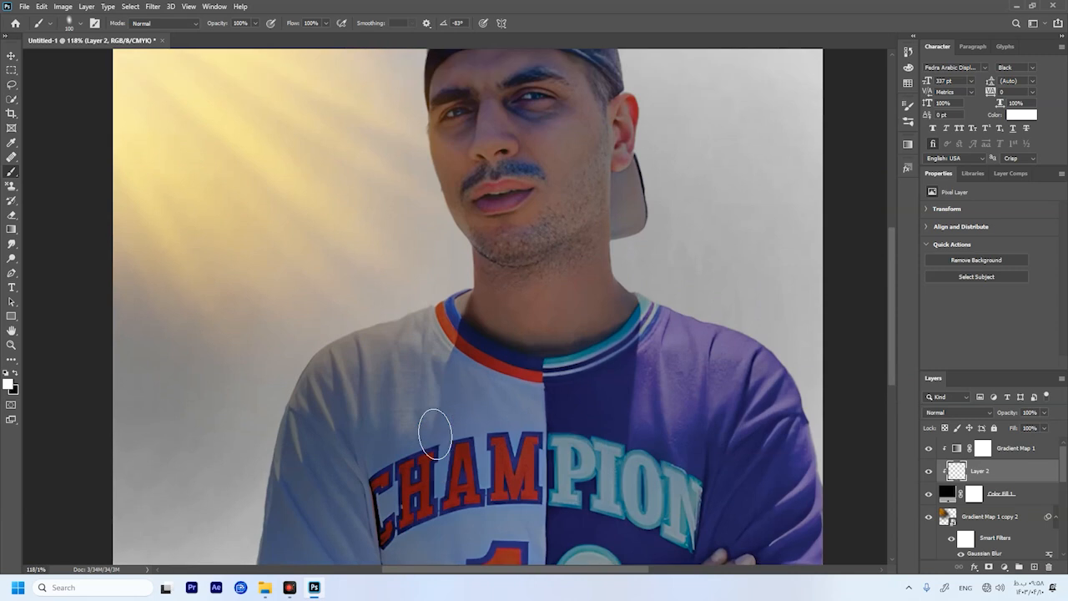
scroll(439, 430, down, 5)
scroll(439, 431, up, 6)
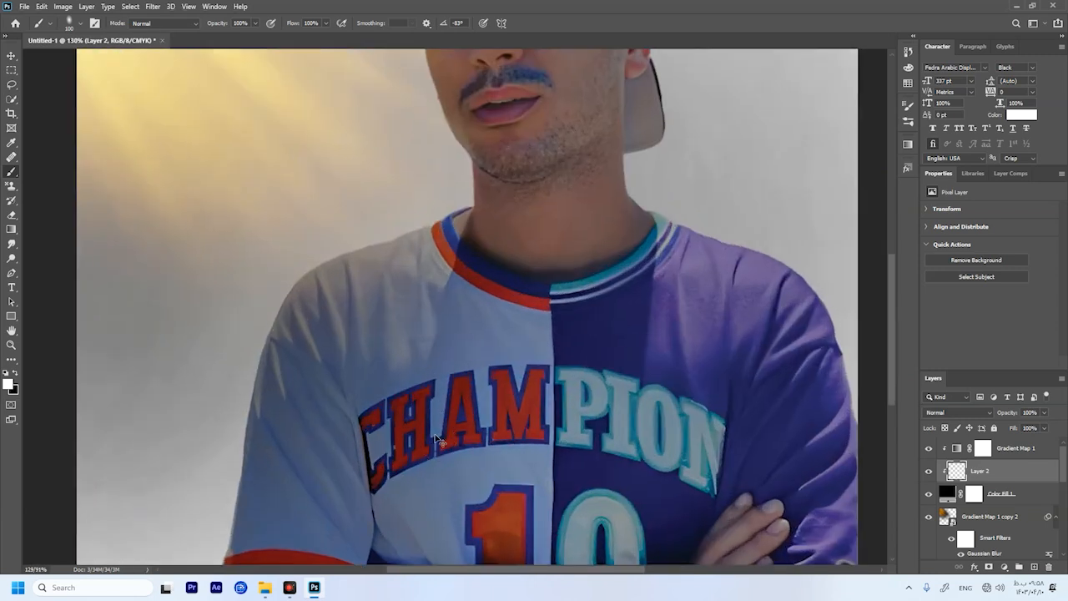
scroll(438, 432, left, 3)
scroll(435, 435, up, 2)
scroll(435, 435, down, 5)
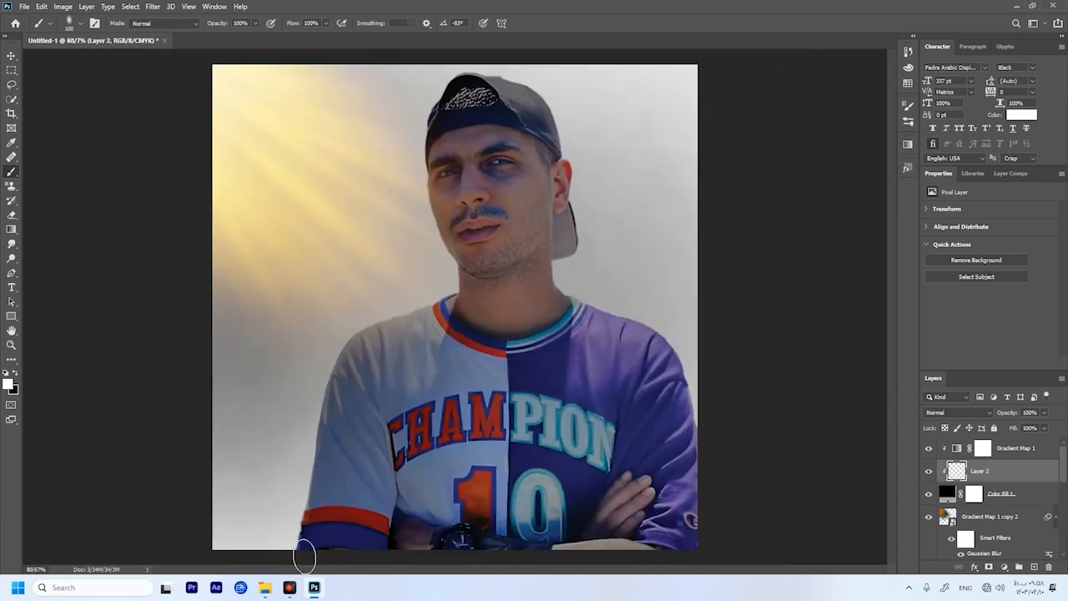
mouse_move(419, 288)
mouse_down()
mouse_move(358, 356)
mouse_move(402, 314)
mouse_move(362, 373)
mouse_up()
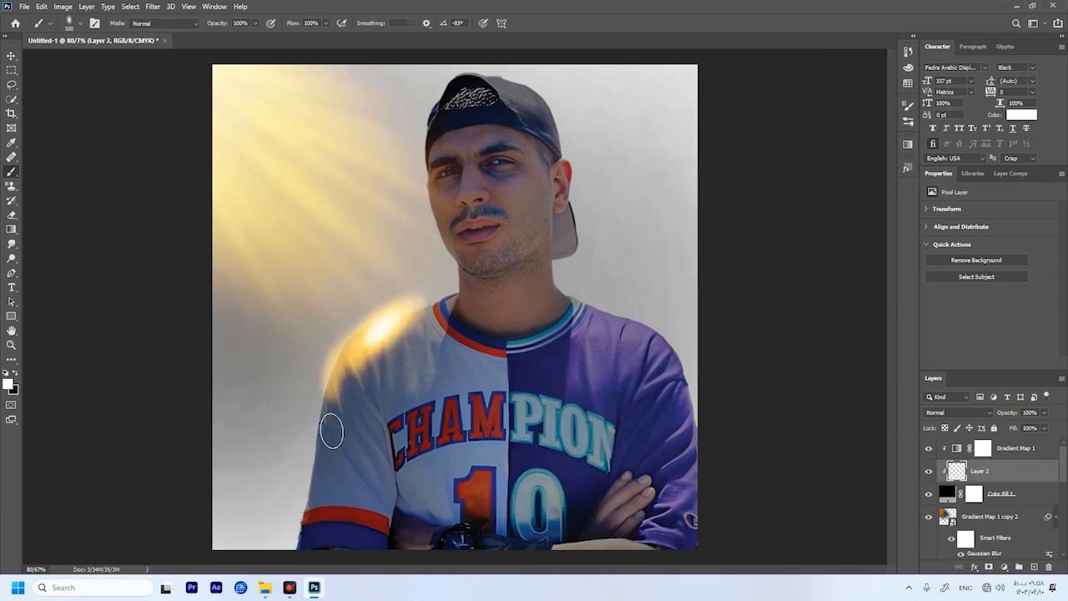
key(ctrl+z)
key(ctrl+z)
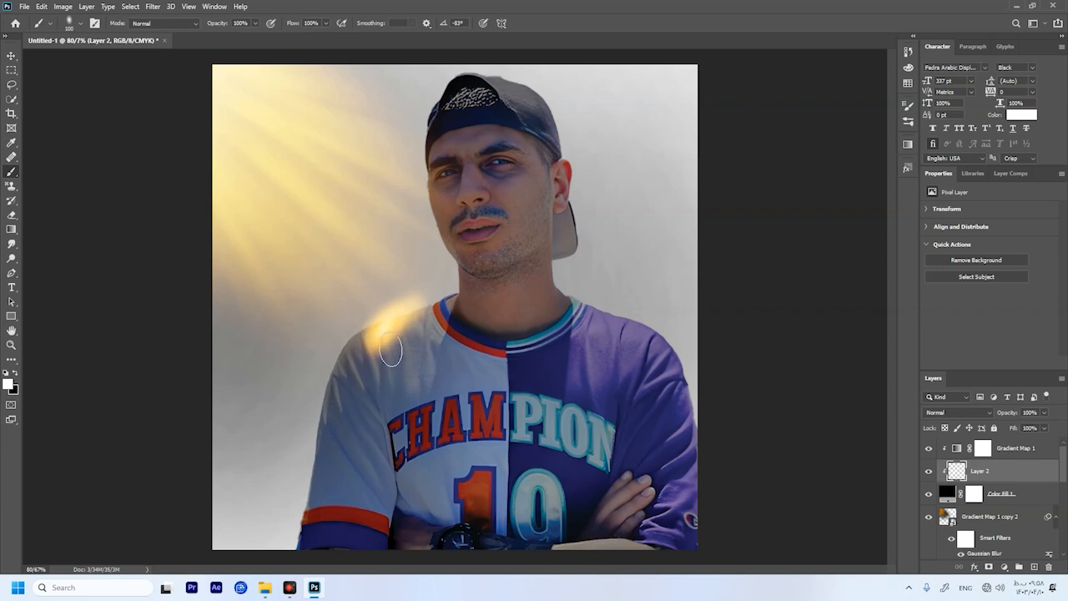
- Set the eraser to size 70, 100% opacity and 100% flow and erase the remaining glow from the shoulder
key(e)
key([)
key([)
key([)
key([)
key([)
key([)
key([)
key([)
key([)
key([)
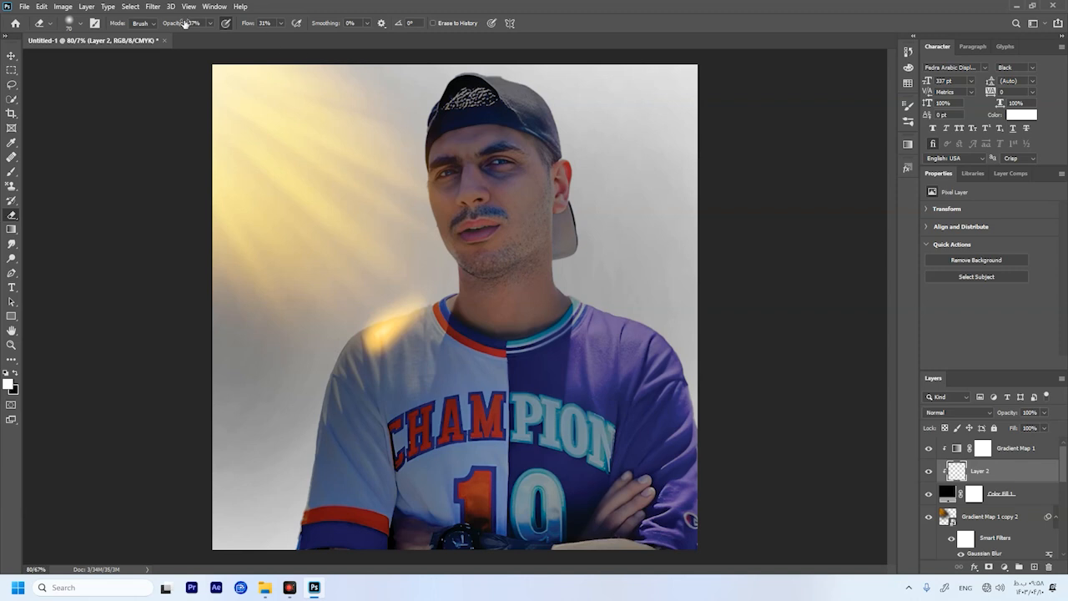
drag(261, 24, 248, 27)
mouse_move(421, 323)
mouse_down()
mouse_move(373, 334)
mouse_move(388, 330)
mouse_up()
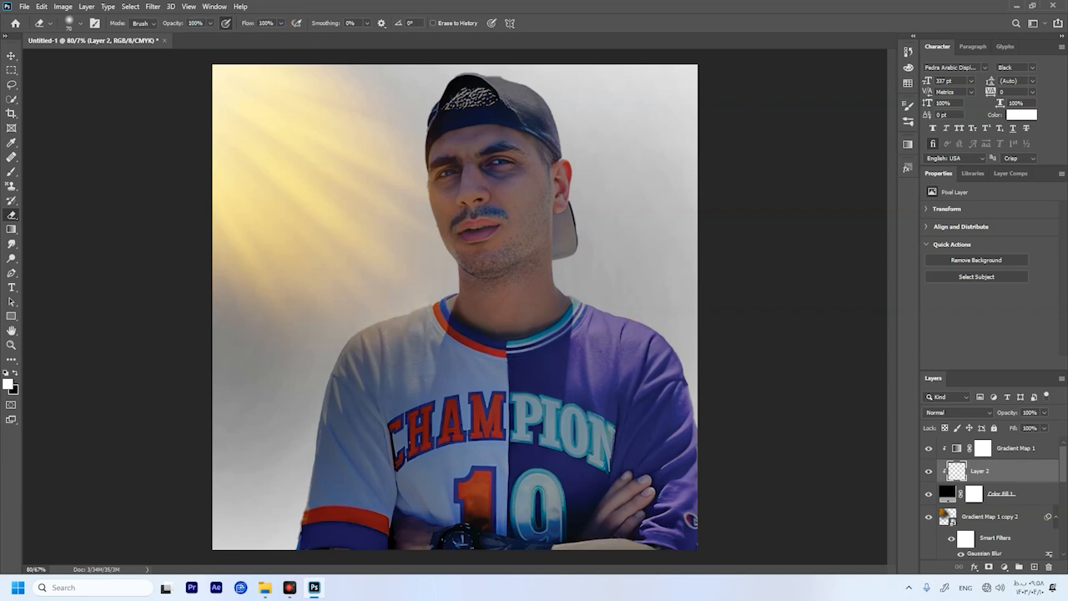
- Select the subject from the original portrait photo layer, then make Layer 2 active again and ready the brush
scroll(1027, 495, down, 5)
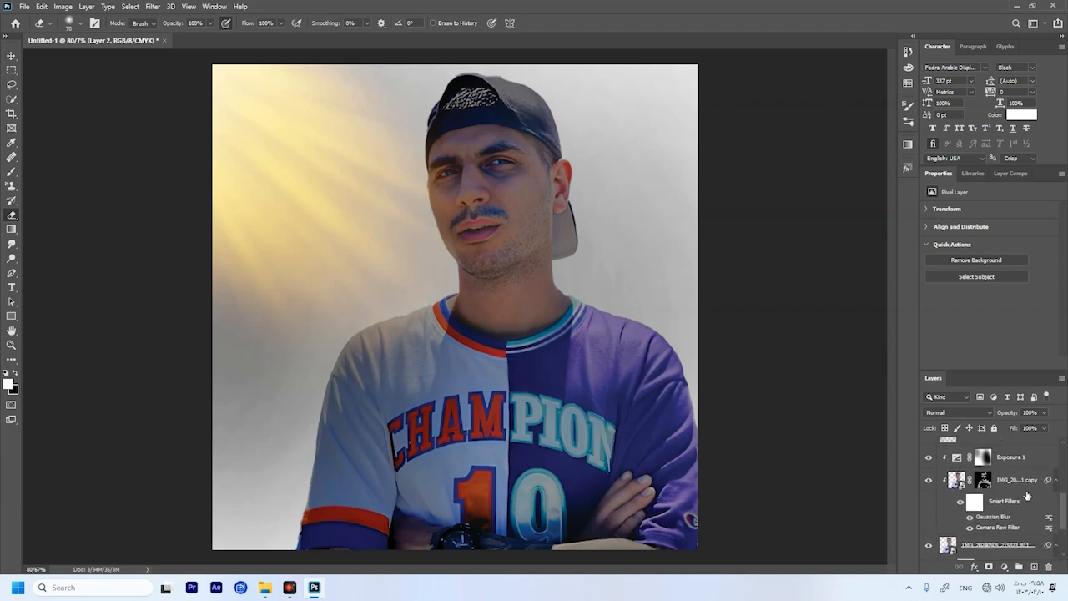
click(999, 549)
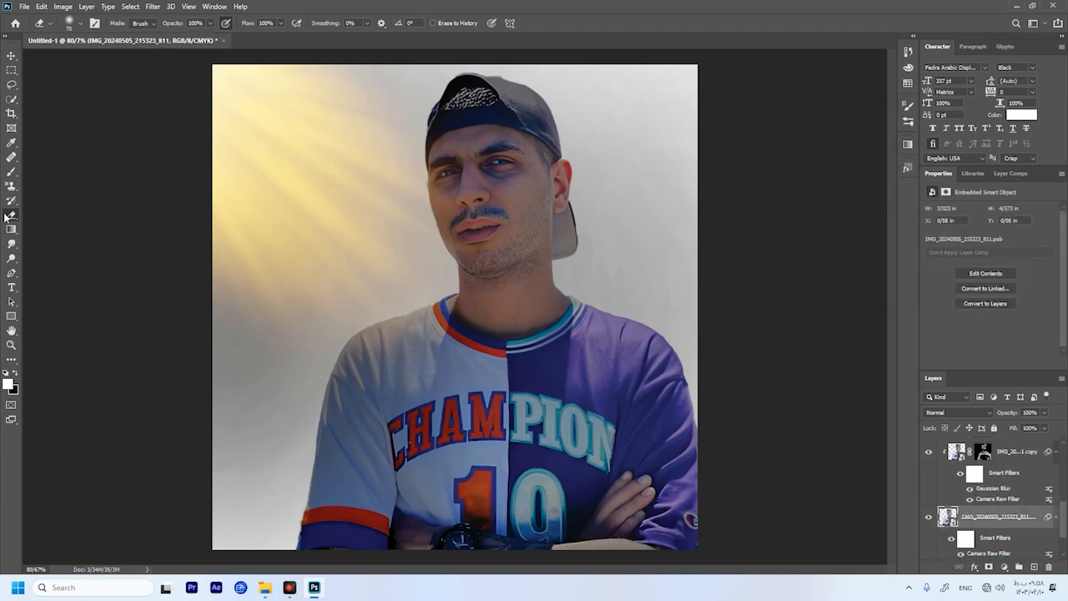
scroll(984, 474, up, 3)
scroll(983, 512, down, 3)
click(131, 8)
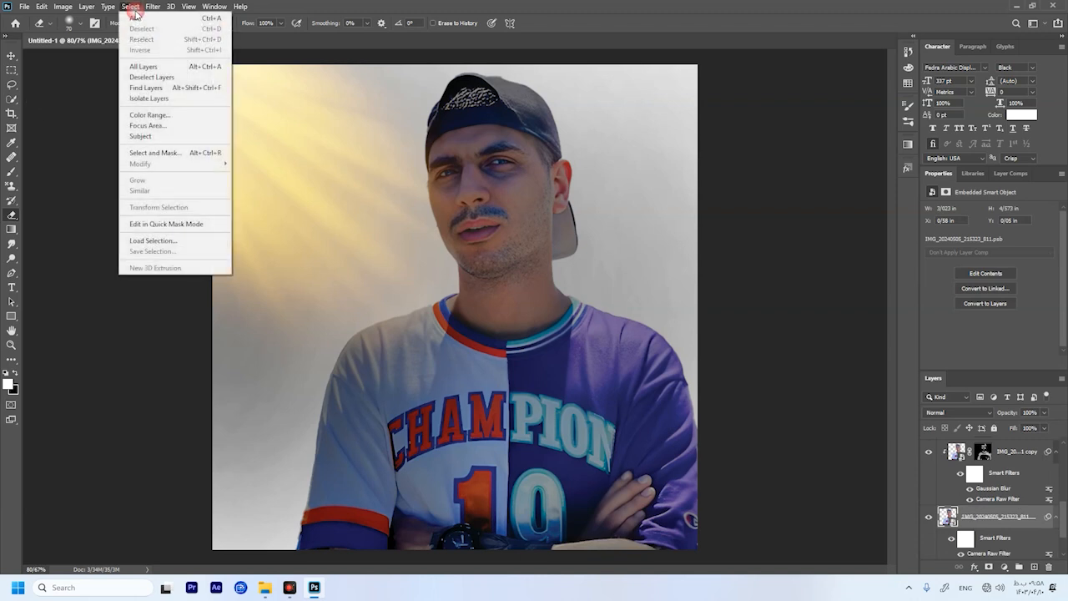
click(156, 138)
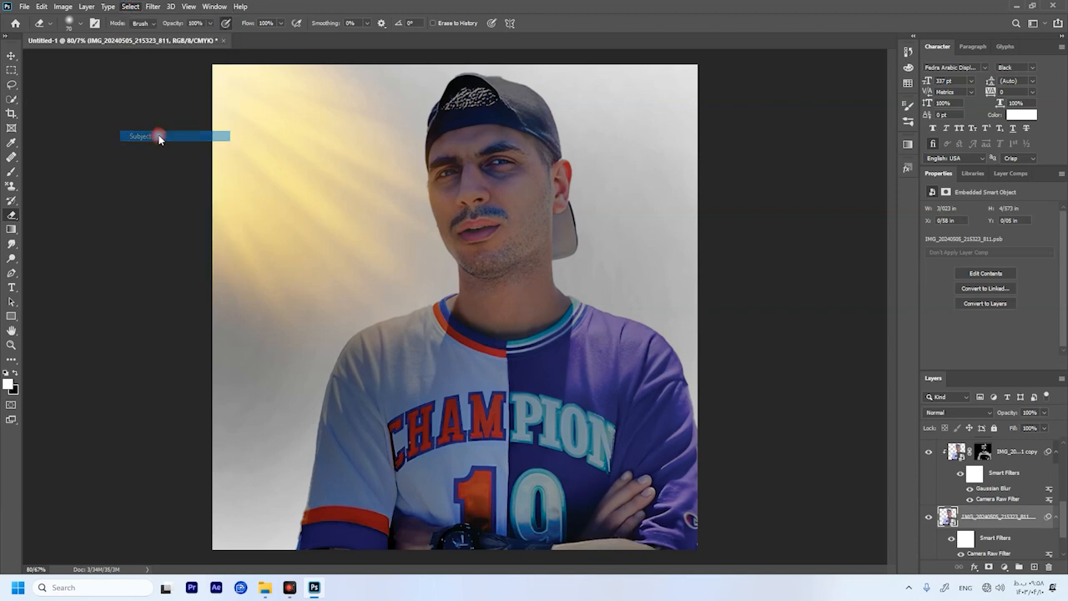
scroll(516, 364, down, 1)
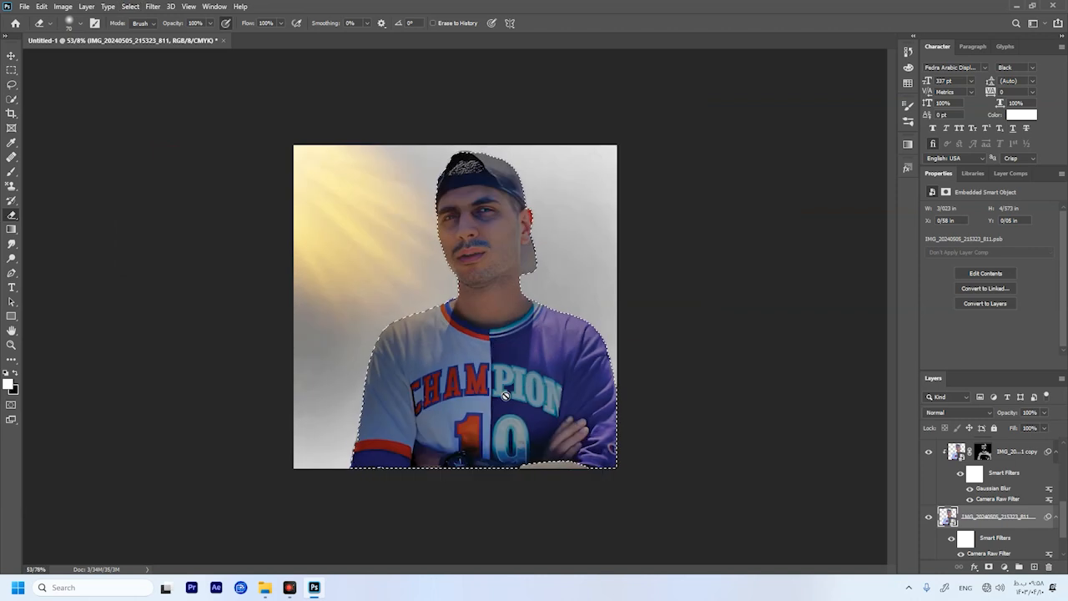
scroll(930, 495, up, 5)
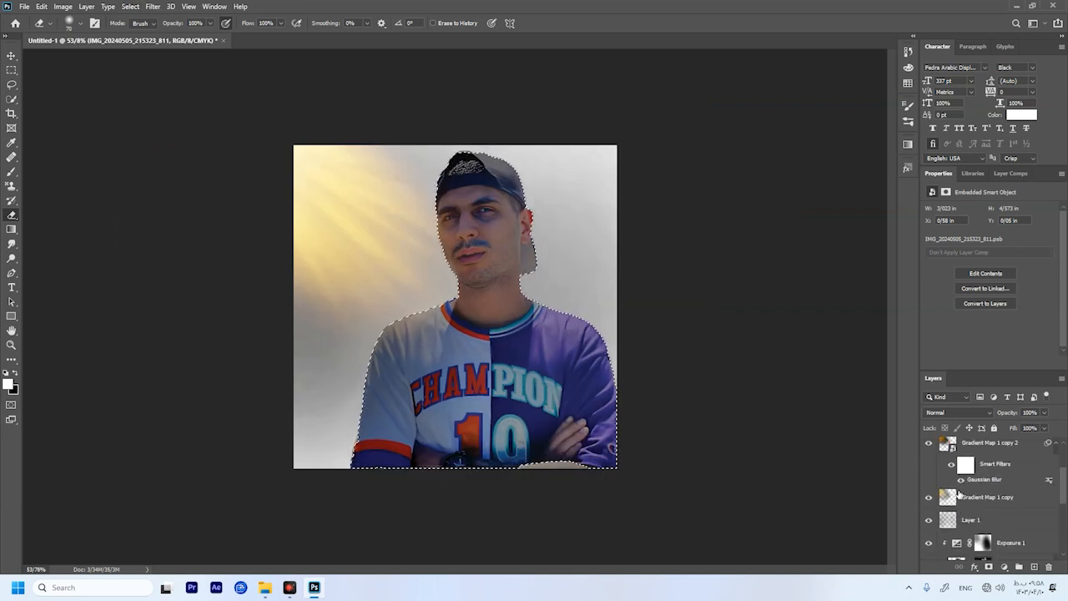
click(991, 472)
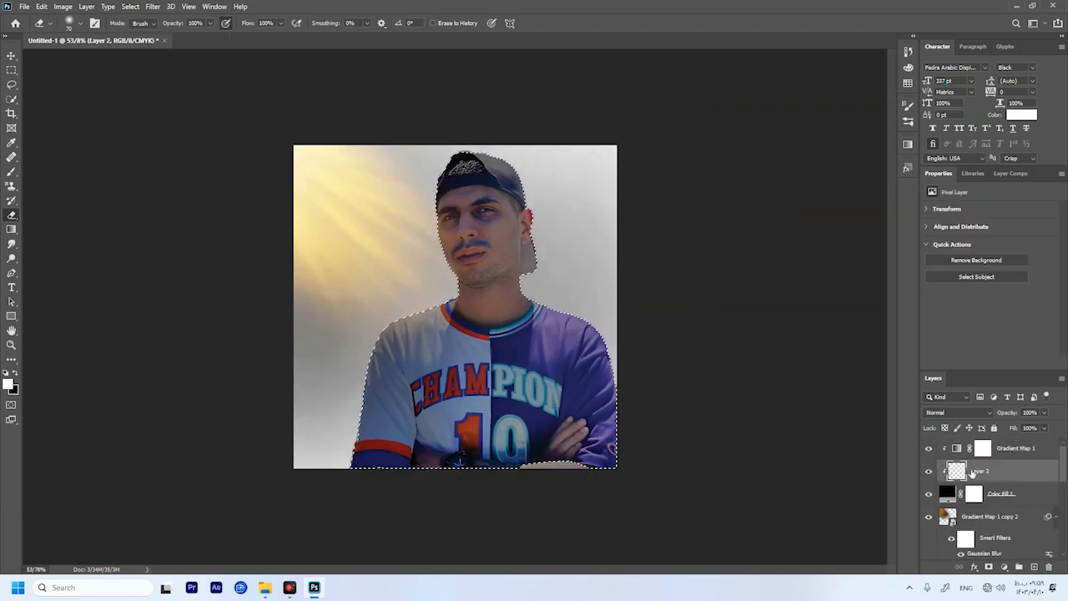
key(b)
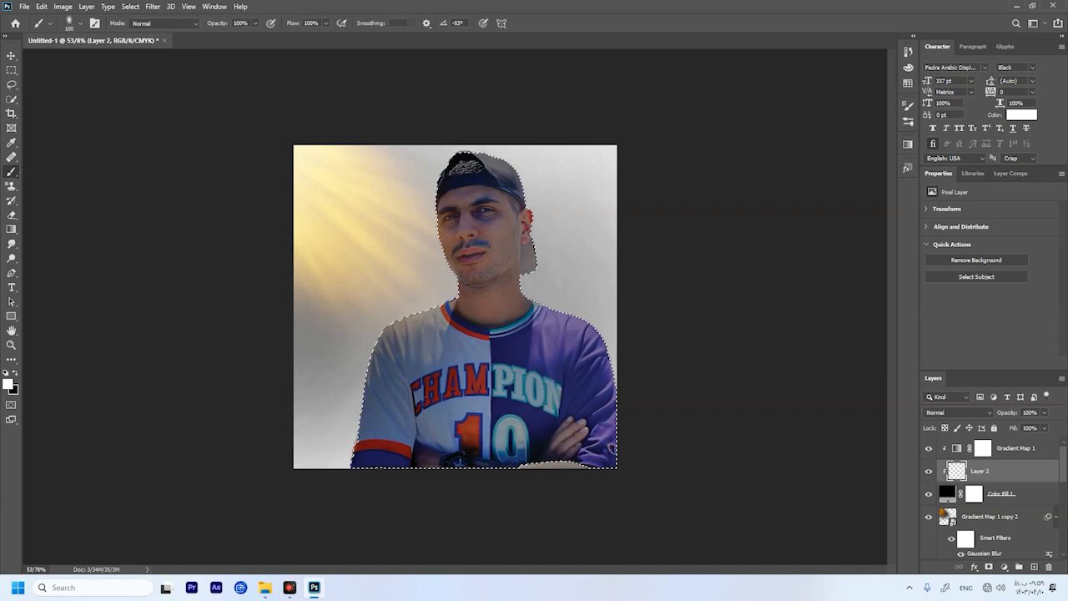
- Try painting a golden highlight inside the selection on the shoulder nearest the light rays and undo it
scroll(423, 319, up, 3)
mouse_move(335, 303)
mouse_down()
mouse_move(434, 272)
mouse_move(306, 335)
mouse_up()
key(ctrl+z)
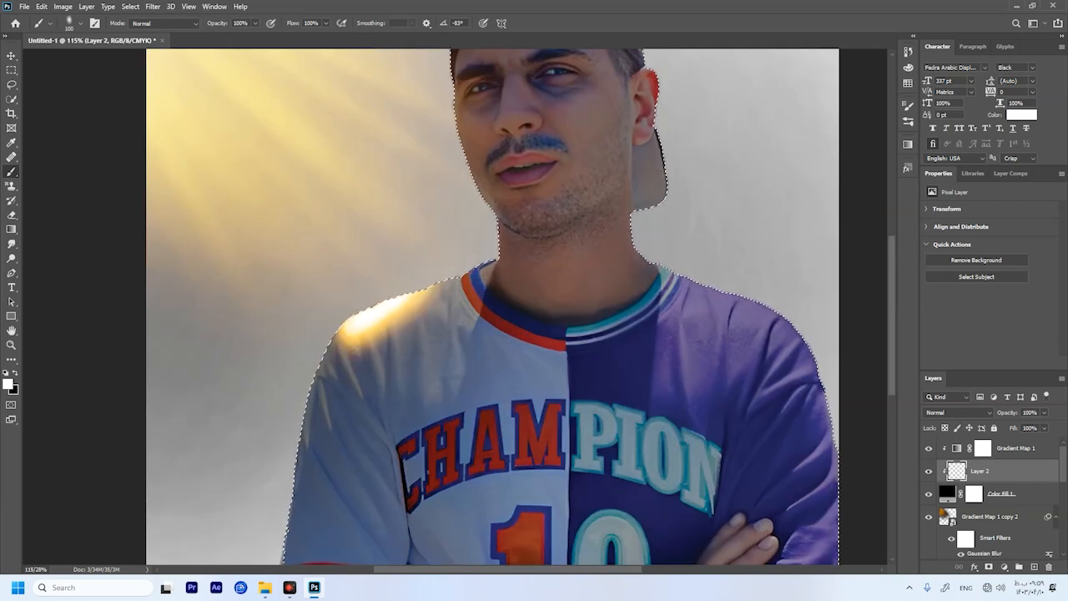
key(ctrl+z)
- Paint soft golden highlights inside the selection along the outer edge of the lower sleeve on the light-ray side
scroll(511, 310, left, 2)
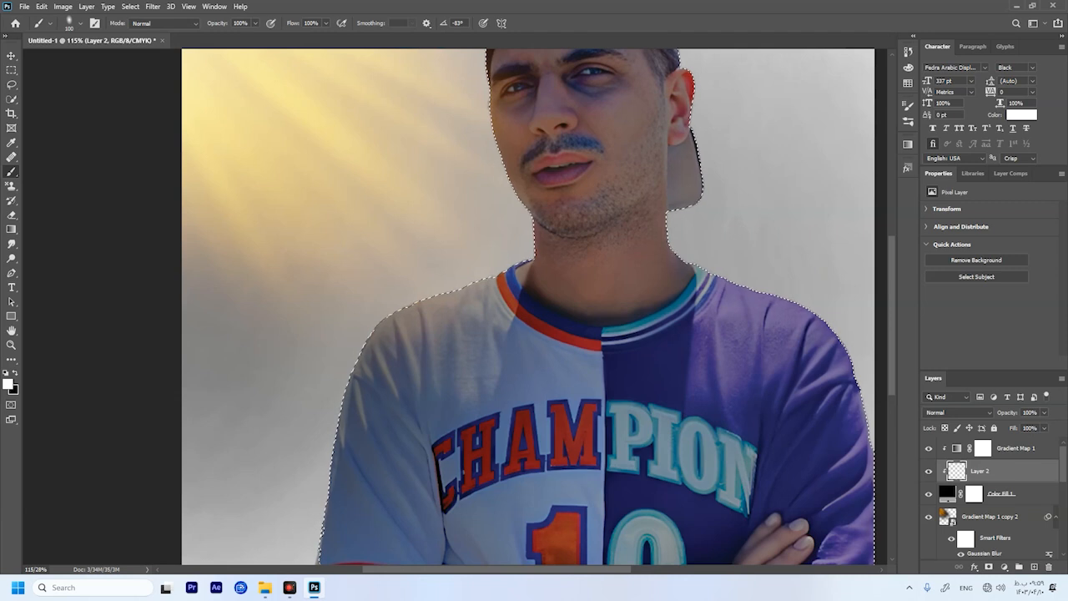
scroll(528, 306, down, 2)
scroll(528, 302, down, 1)
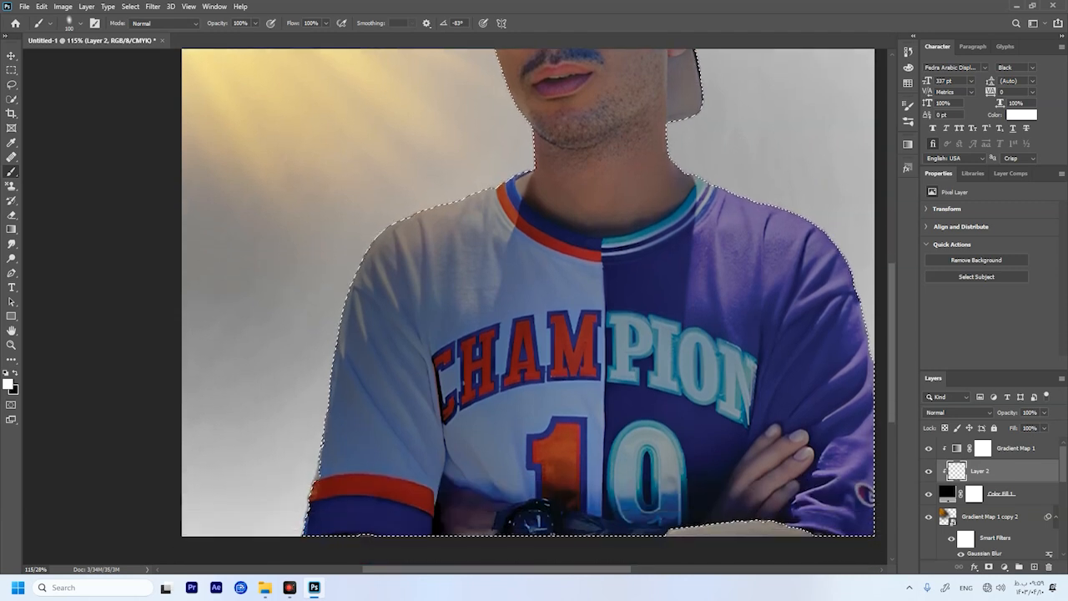
drag(321, 487, 321, 486)
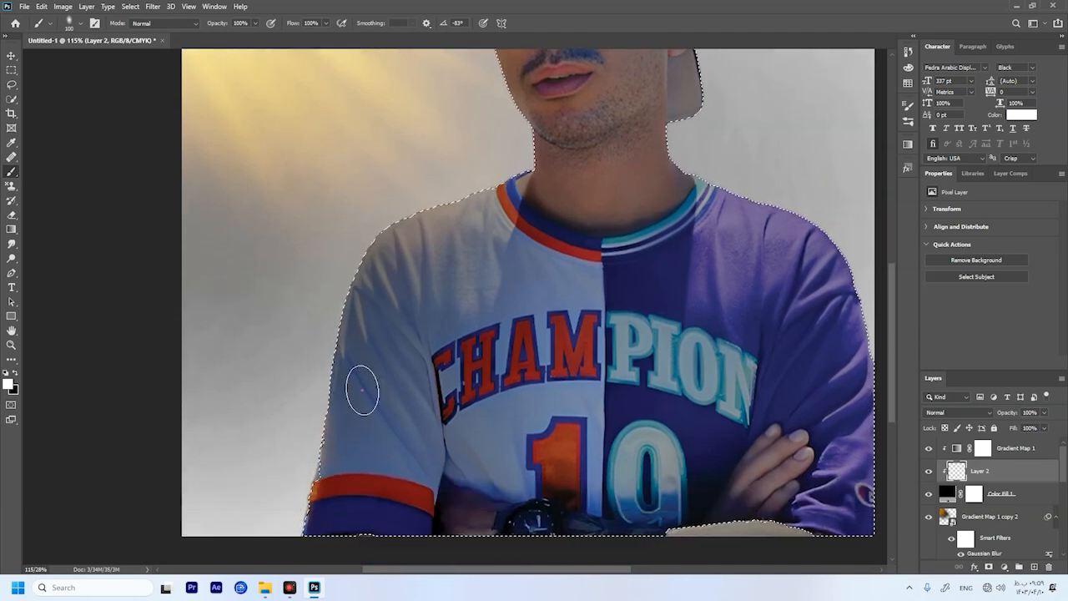
click(310, 569)
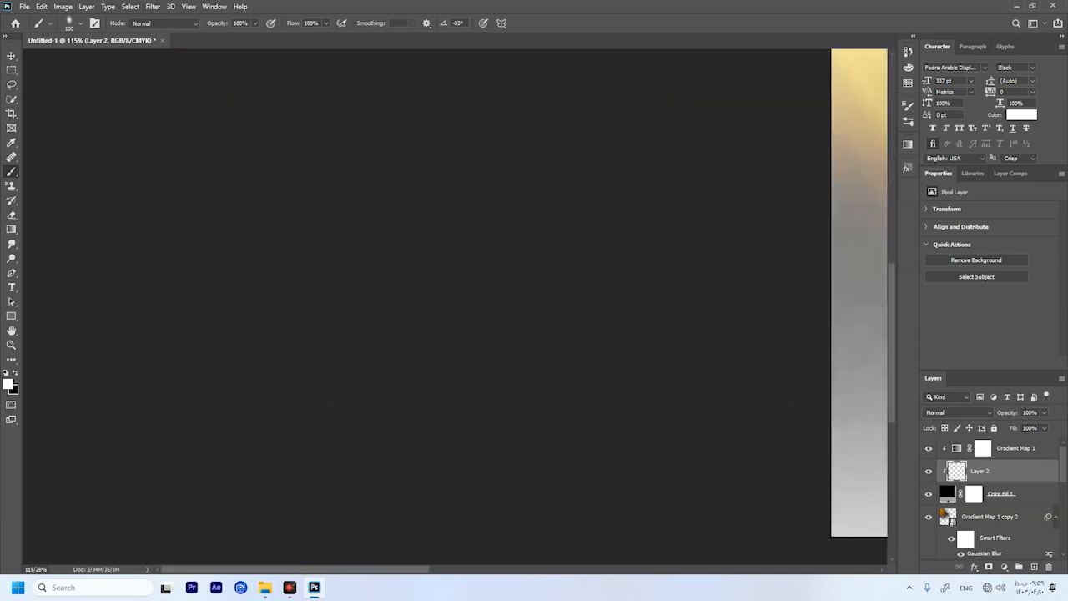
scroll(872, 274, right, 10)
scroll(848, 365, right, 9)
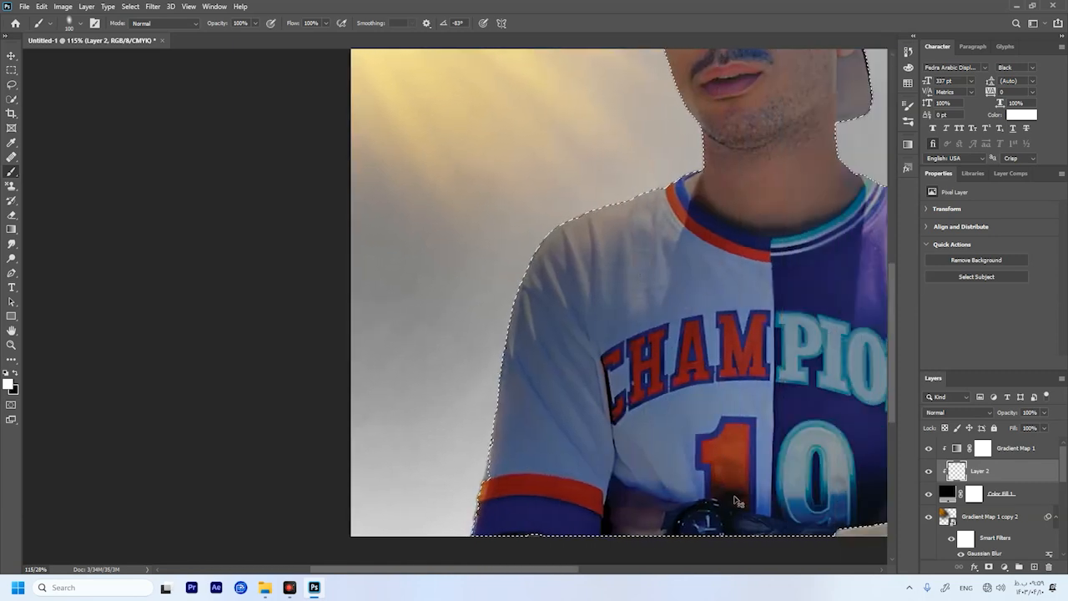
scroll(632, 530, up, 2)
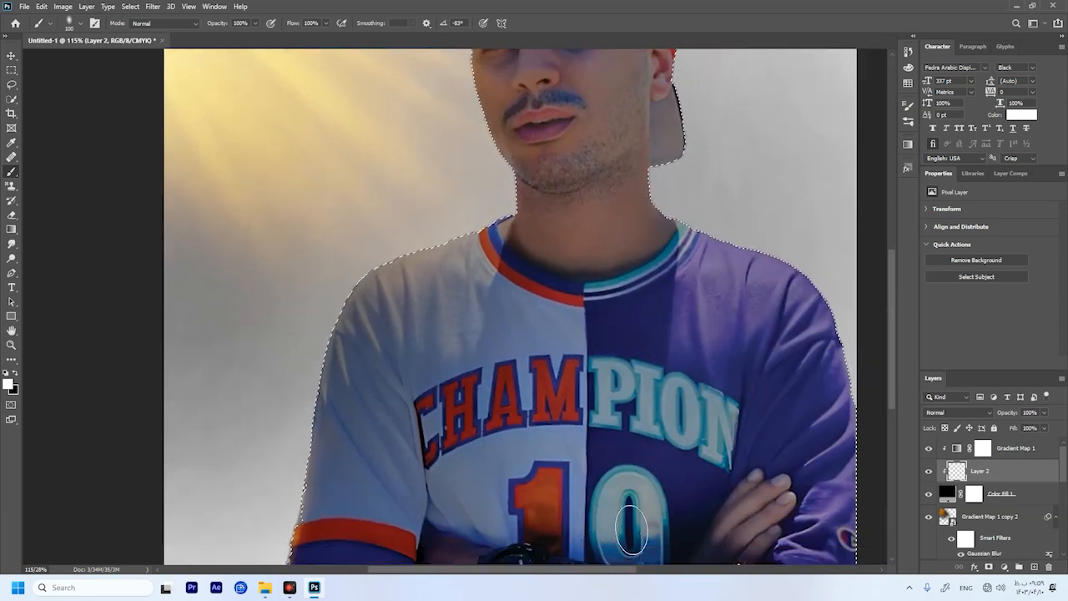
scroll(632, 530, down, 4)
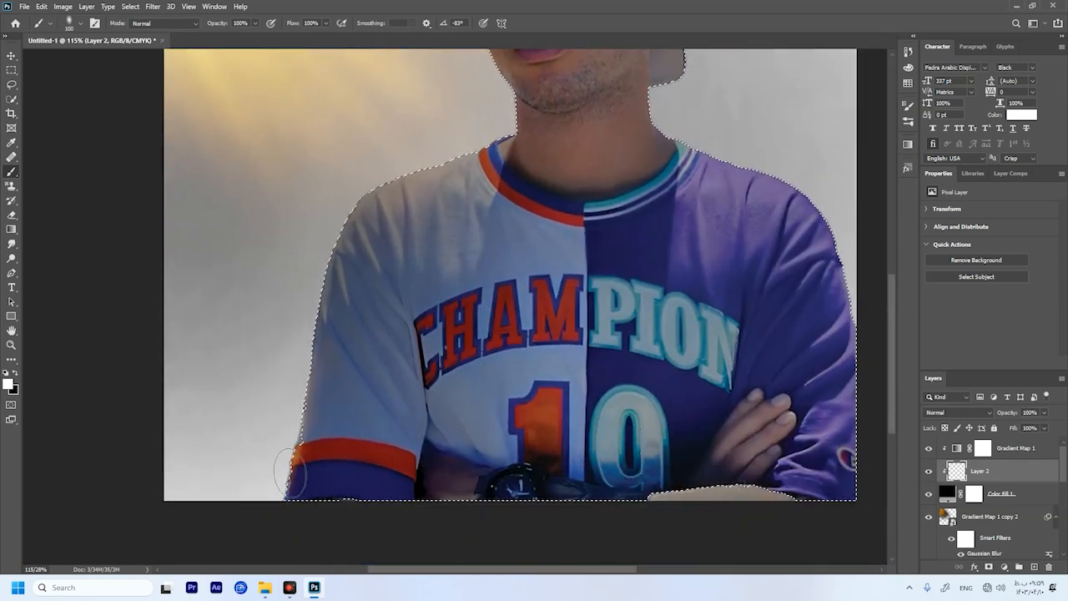
drag(323, 399, 380, 322)
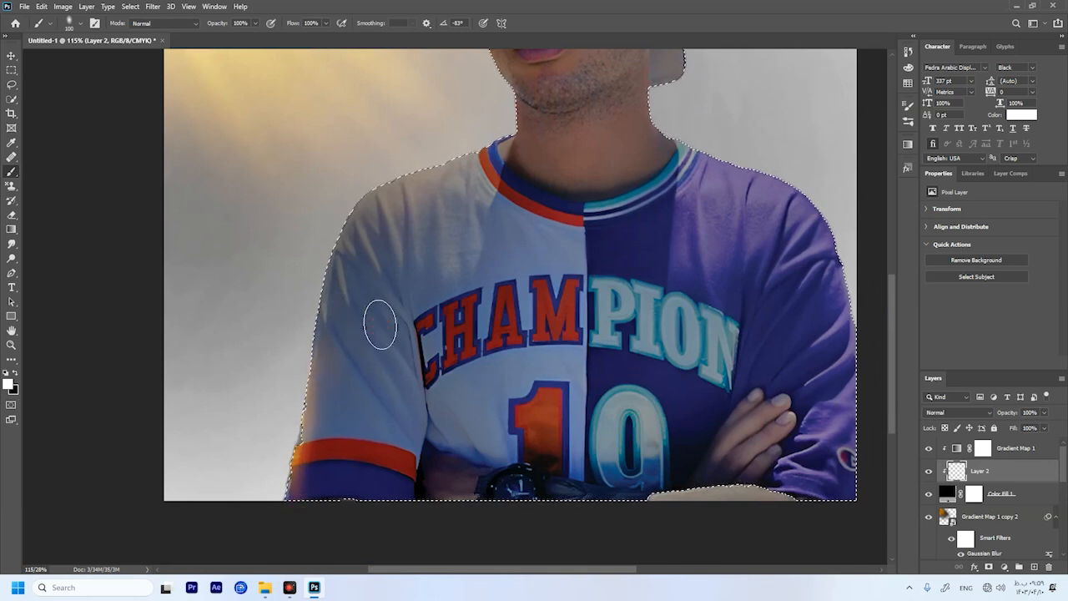
drag(335, 361, 326, 346)
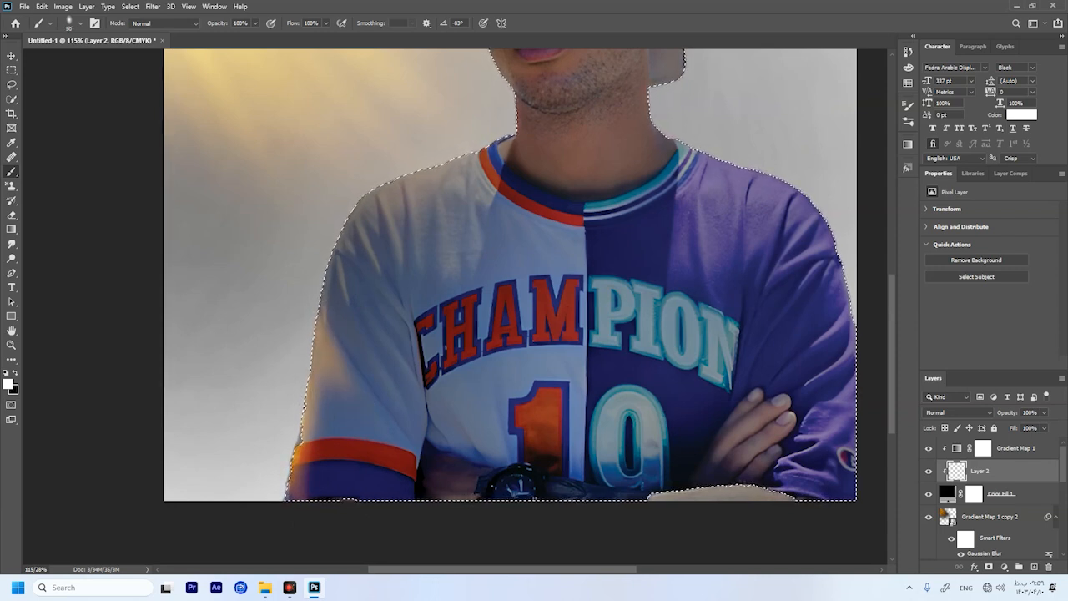
- Lower the eraser to 47% opacity and 32% flow and blend the lower sleeve highlights, alternating erasing with brush strokes
scroll(510, 284, up, 2)
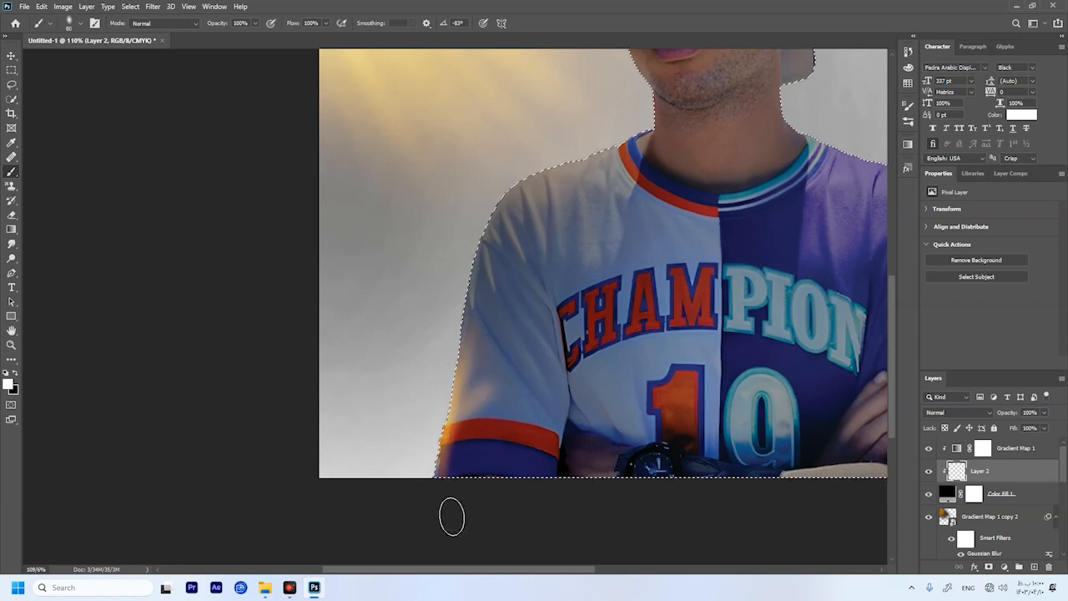
key(e)
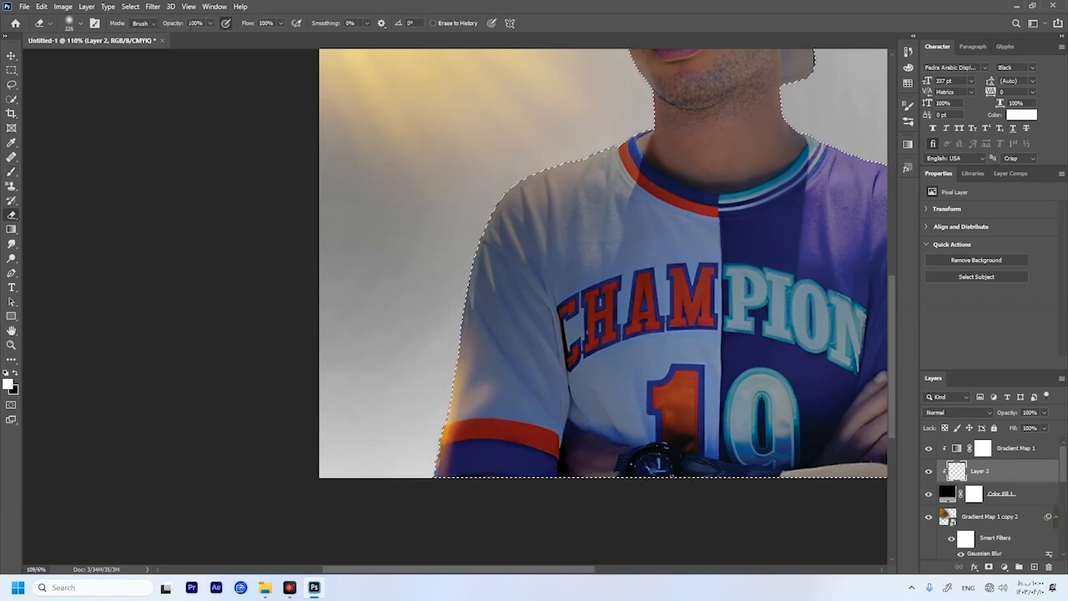
drag(253, 23, 218, 32)
mouse_move(470, 373)
mouse_down()
mouse_move(529, 398)
mouse_move(453, 518)
mouse_move(523, 441)
mouse_up()
key(b)
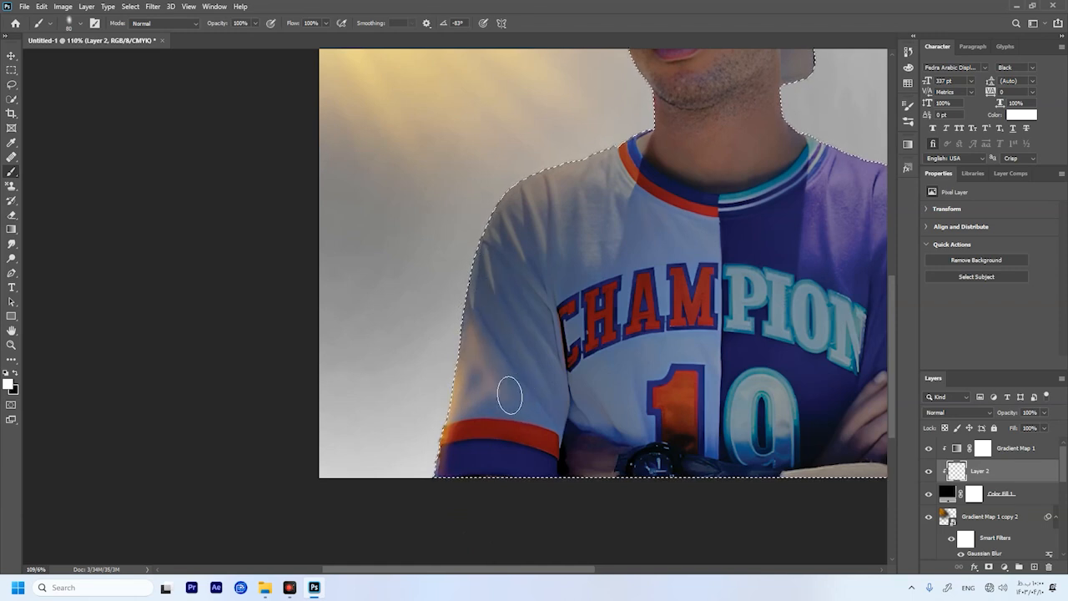
key(e)
mouse_move(505, 356)
mouse_down()
mouse_move(500, 322)
mouse_move(538, 382)
mouse_move(515, 356)
mouse_move(518, 392)
mouse_move(478, 284)
mouse_move(510, 376)
mouse_move(498, 359)
mouse_move(473, 357)
mouse_move(466, 332)
mouse_move(506, 400)
mouse_move(528, 411)
mouse_move(499, 372)
mouse_move(507, 355)
mouse_move(476, 320)
mouse_up()
key(b)
key(e)
key(b)
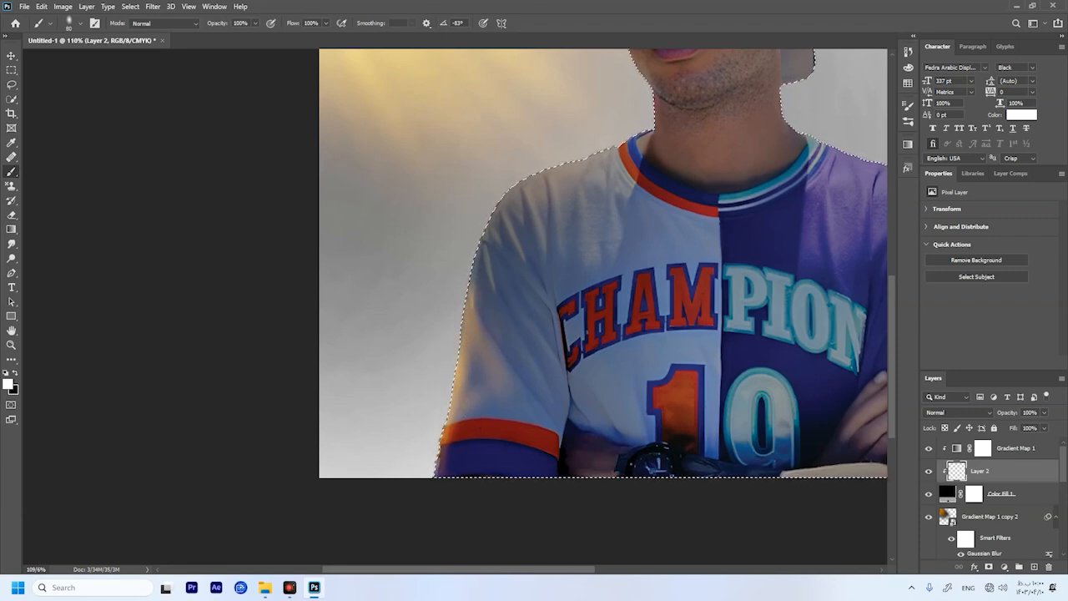
- Paint a bright golden glow over the shoulder and upper sleeve, adding thin streaks along the sleeve folds with a size 40 brush
mouse_move(434, 145)
mouse_down()
mouse_move(379, 208)
mouse_move(308, 227)
mouse_move(308, 242)
mouse_up()
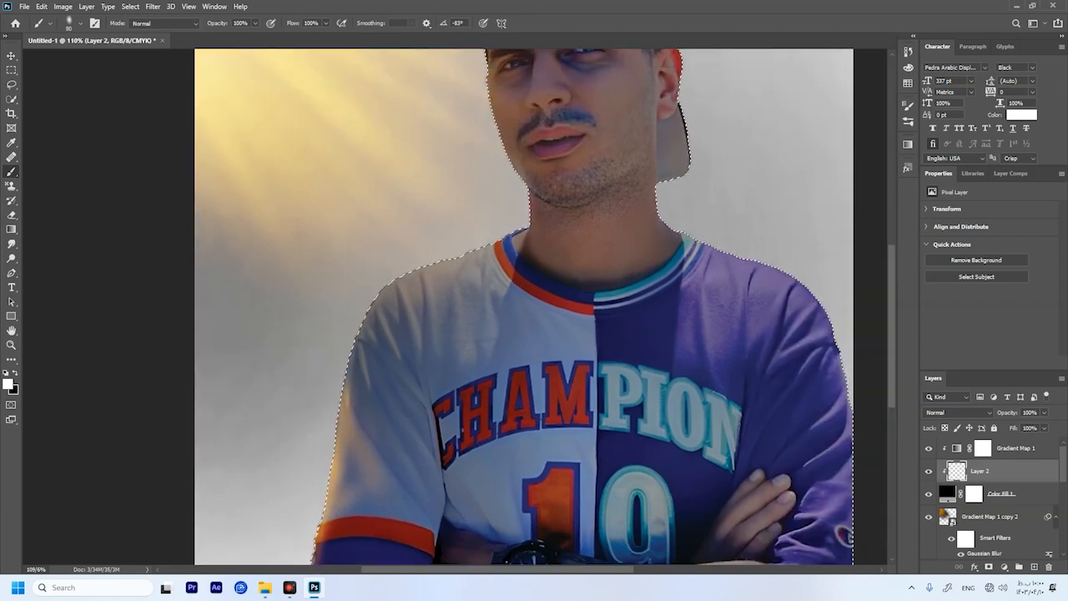
click(383, 415)
click(372, 406)
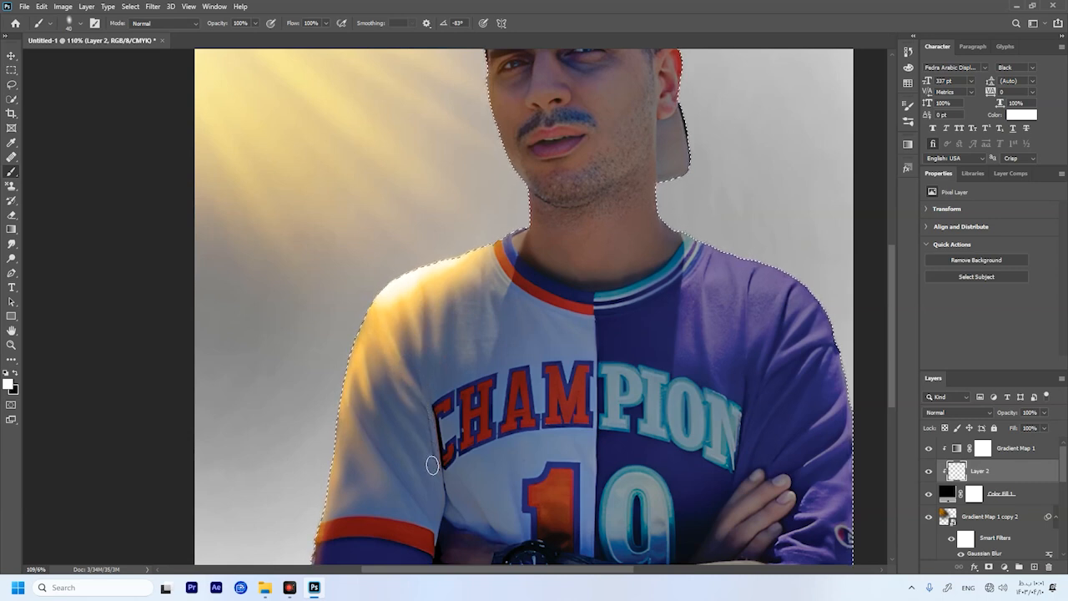
click(421, 489)
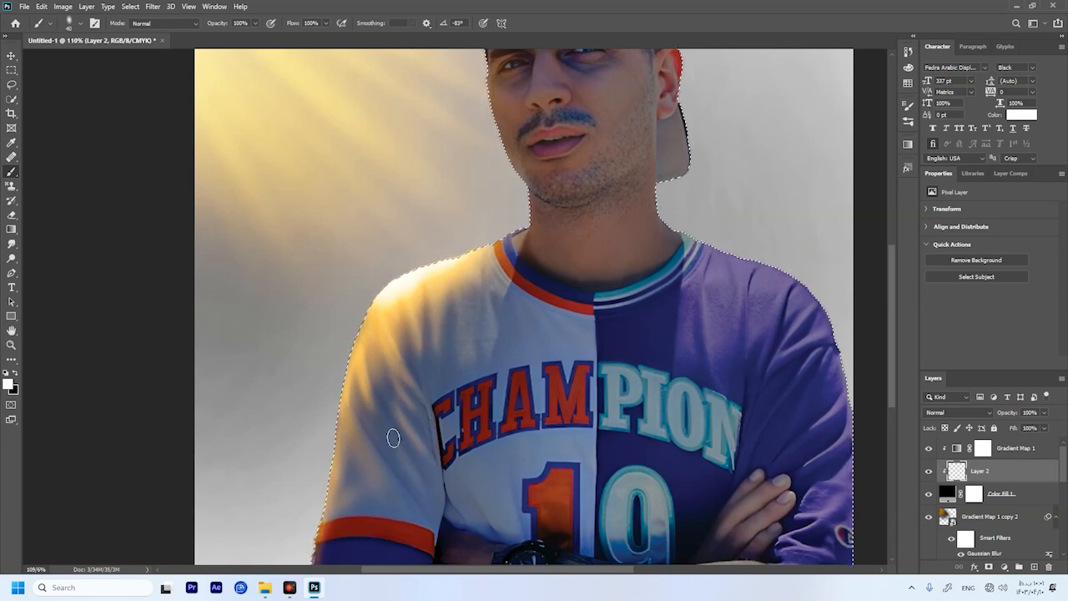
drag(393, 419, 429, 501)
drag(383, 455, 409, 486)
mouse_move(377, 433)
mouse_down()
mouse_move(418, 507)
mouse_move(351, 399)
mouse_move(404, 484)
mouse_up()
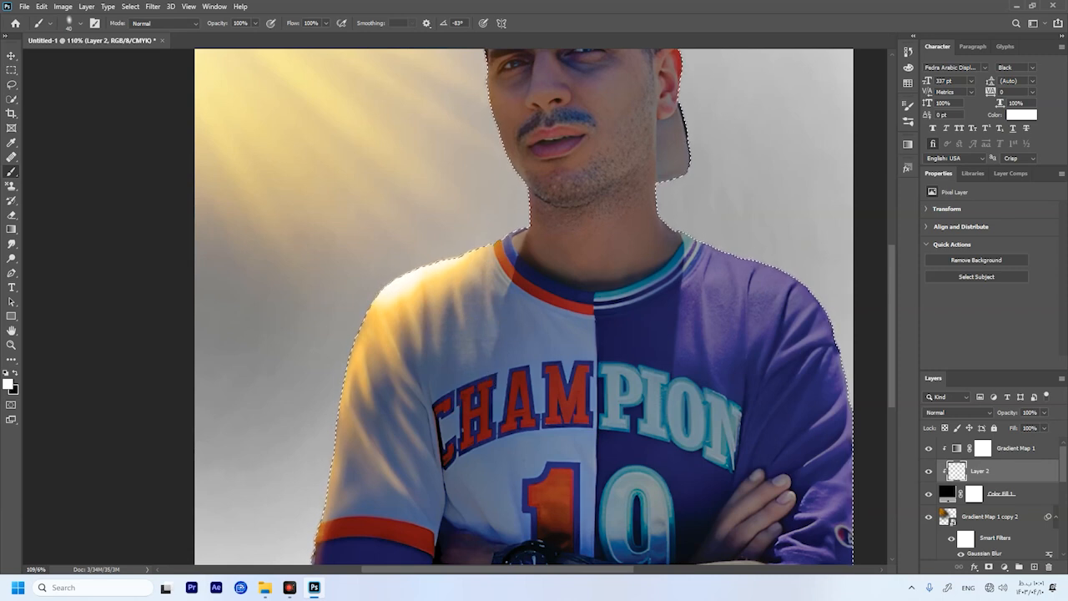
- Set the eraser to 15% opacity and 18% flow and soften the bright glow on the shoulder with a size 250 tip
scroll(373, 390, down, 4)
scroll(375, 387, down, 4)
scroll(382, 399, up, 5)
scroll(387, 407, down, 2)
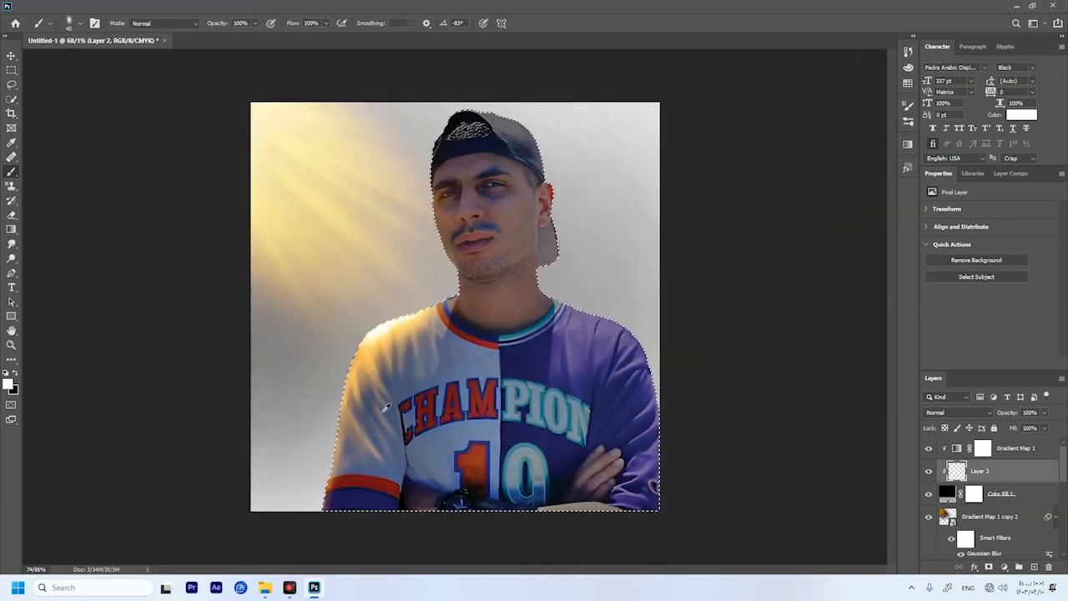
scroll(384, 409, up, 5)
scroll(378, 413, down, 1)
scroll(377, 413, down, 2)
key(e)
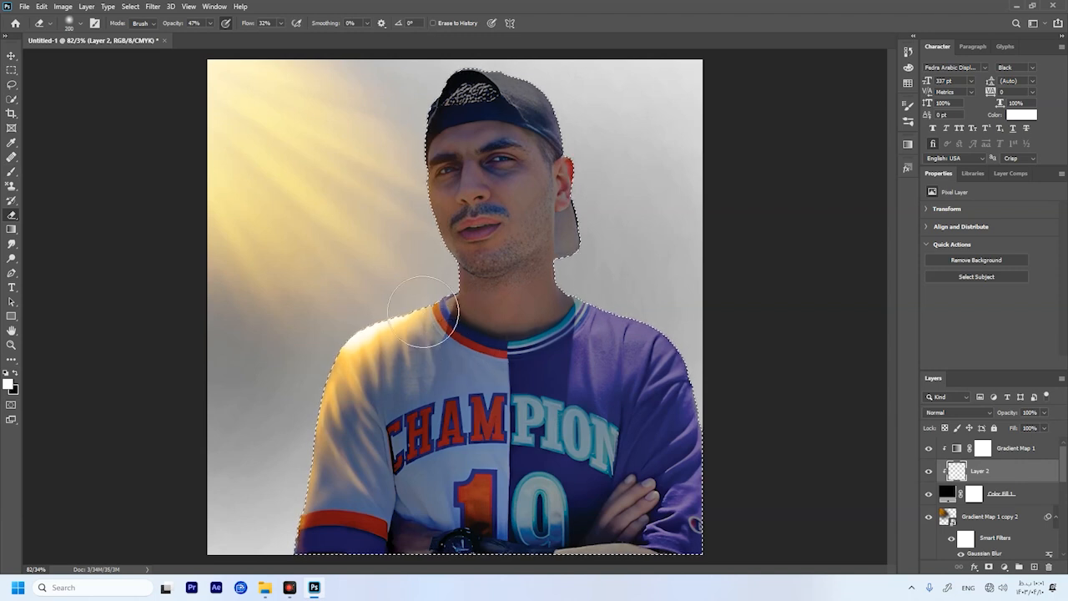
mouse_move(166, 27)
mouse_down()
mouse_move(179, 29)
mouse_move(159, 34)
mouse_up()
click(248, 26)
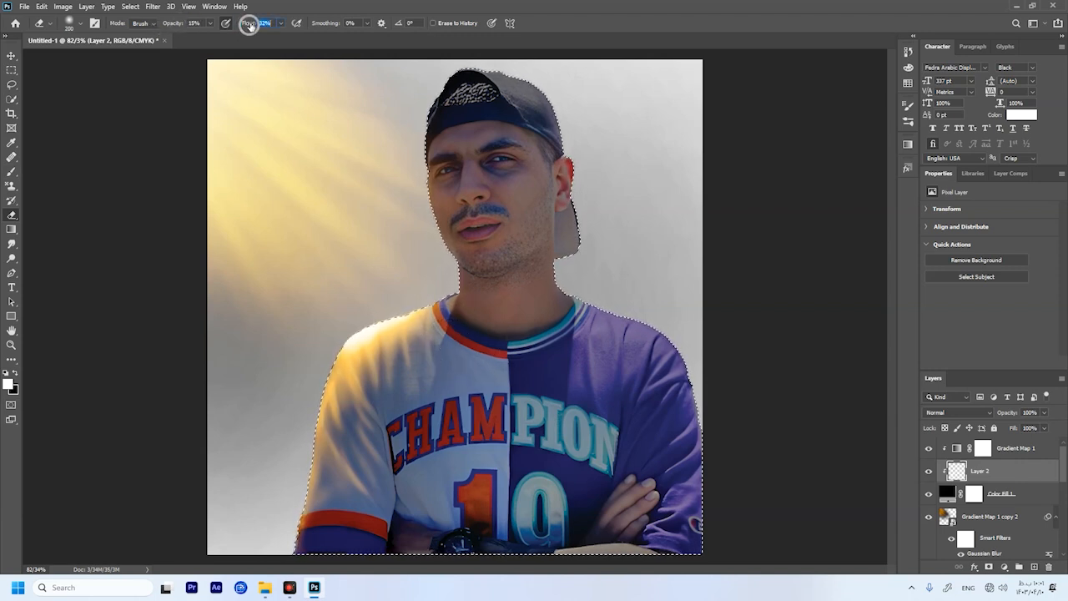
click(248, 25)
click(249, 26)
drag(236, 22, 248, 23)
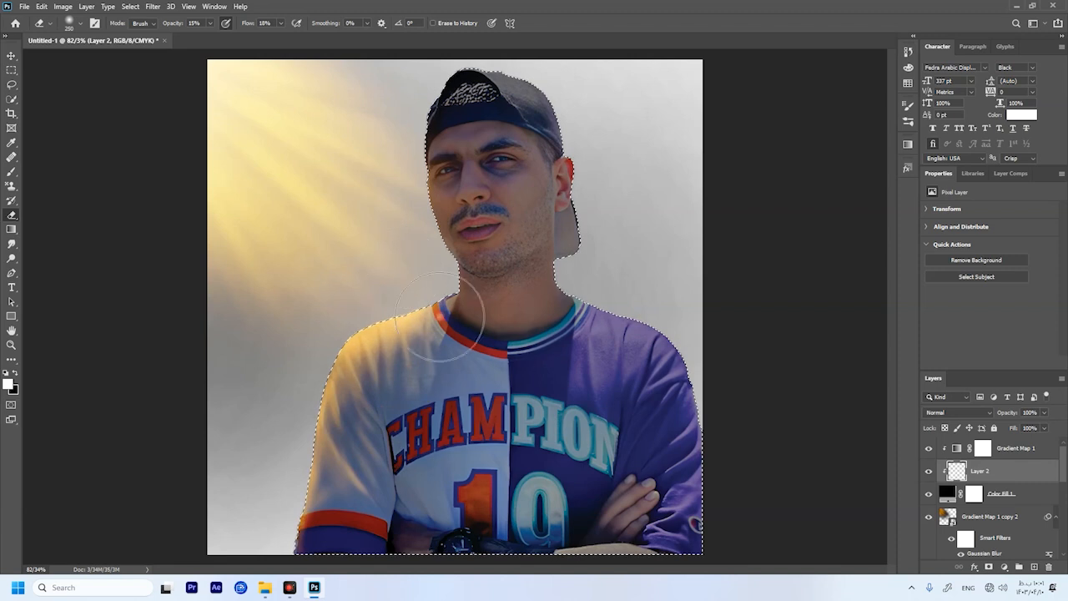
- Set the eraser size to 175
scroll(444, 436, down, 3)
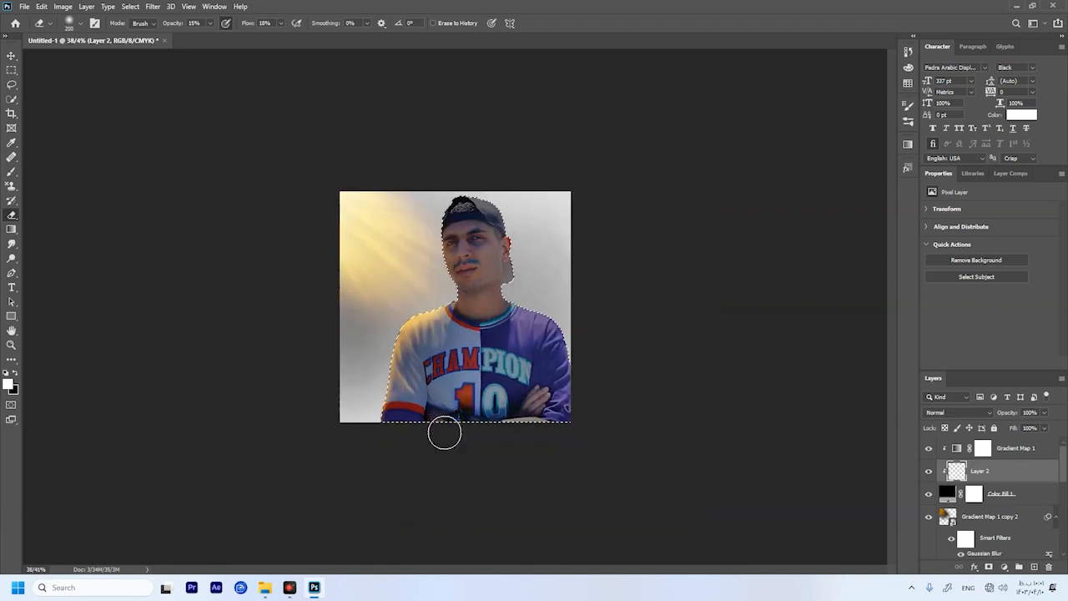
scroll(444, 432, up, 2)
key(bracketright)
key(bracketright)
key(bracketright)
key(bracketright)
key(bracketright)
key(bracketright)
key(bracketright)
key(bracketright)
key(bracketright)
key(bracketleft)
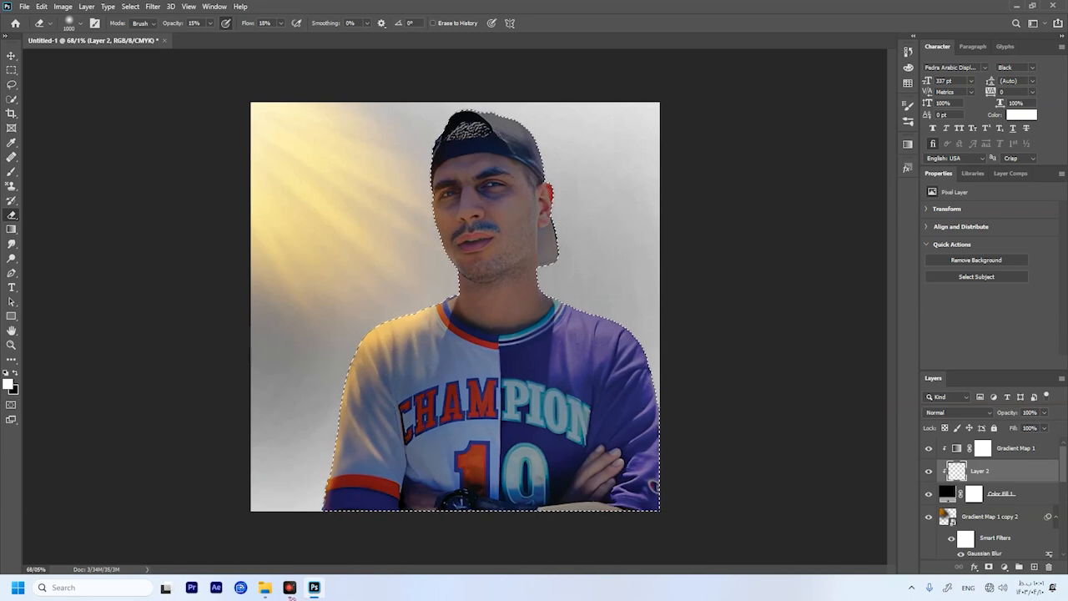
key(bracketleft)
key(bracketleft)
key(bracketleft)
key(bracketleft)
key(bracketleft)
key(bracketleft)
key(bracketleft)
key(bracketleft)
key(bracketleft)
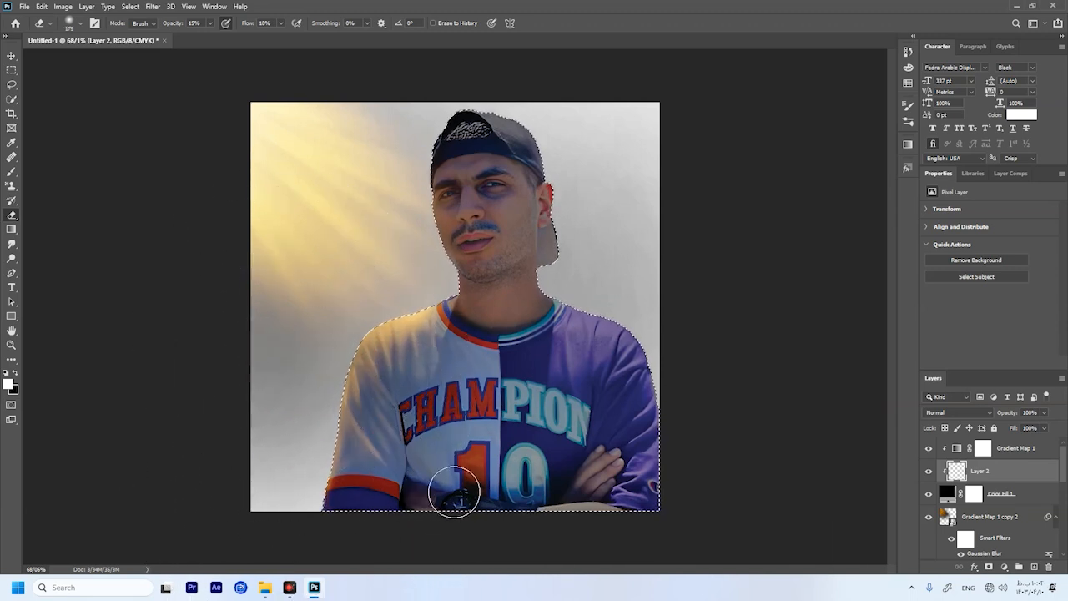
- Paint golden streaks on the shoulder fabric beside the collar with a size 40 brush and soften them with the eraser at 15% opacity
scroll(434, 467, up, 2)
scroll(411, 441, up, 3)
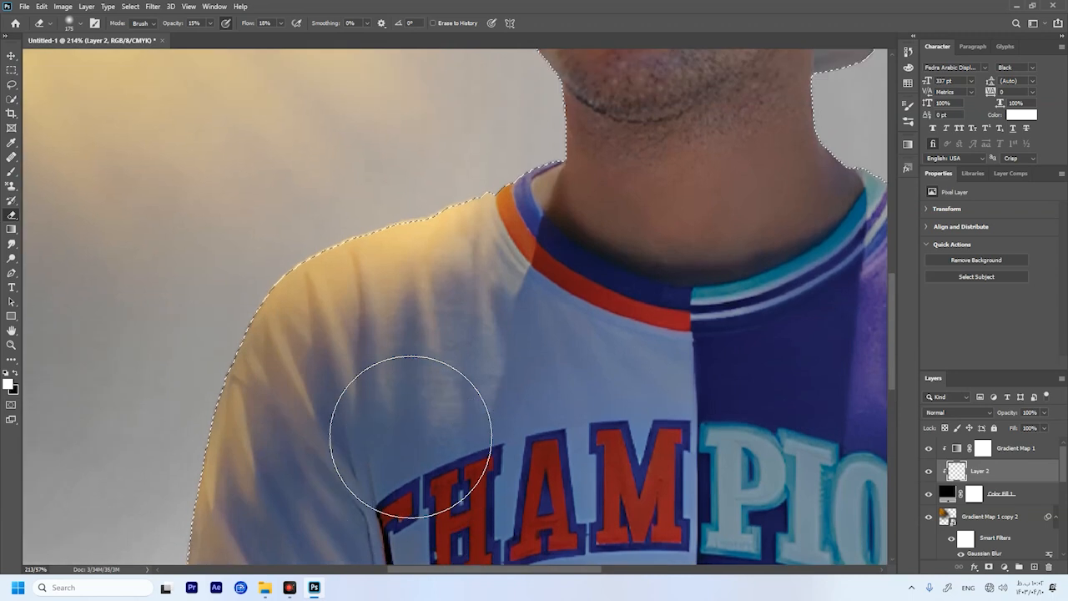
key(b)
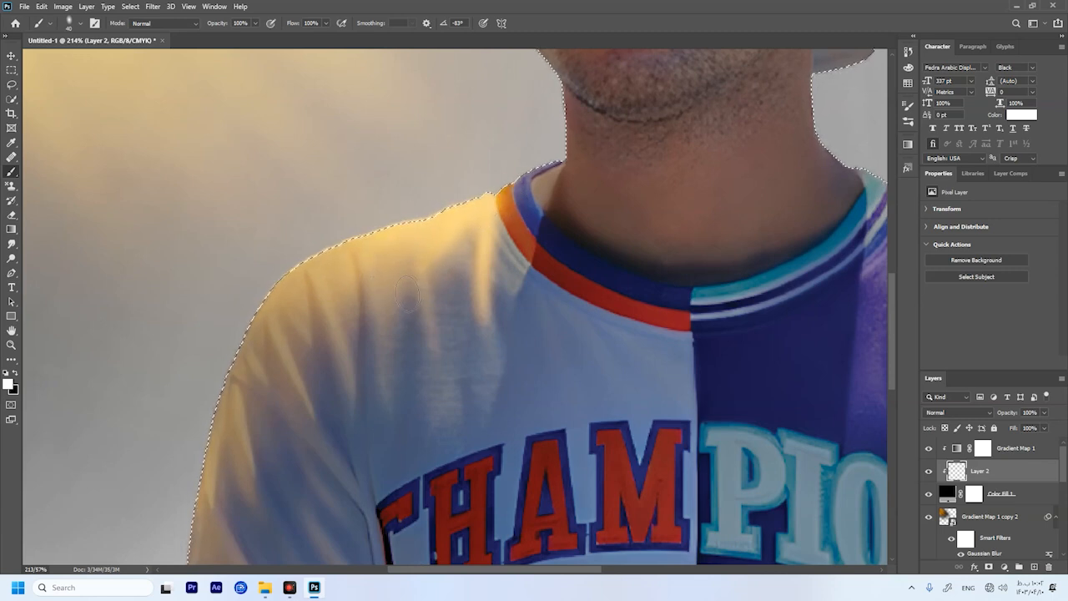
mouse_move(400, 302)
mouse_down()
mouse_move(410, 273)
mouse_move(471, 233)
mouse_move(459, 254)
mouse_move(447, 226)
mouse_up()
key(e)
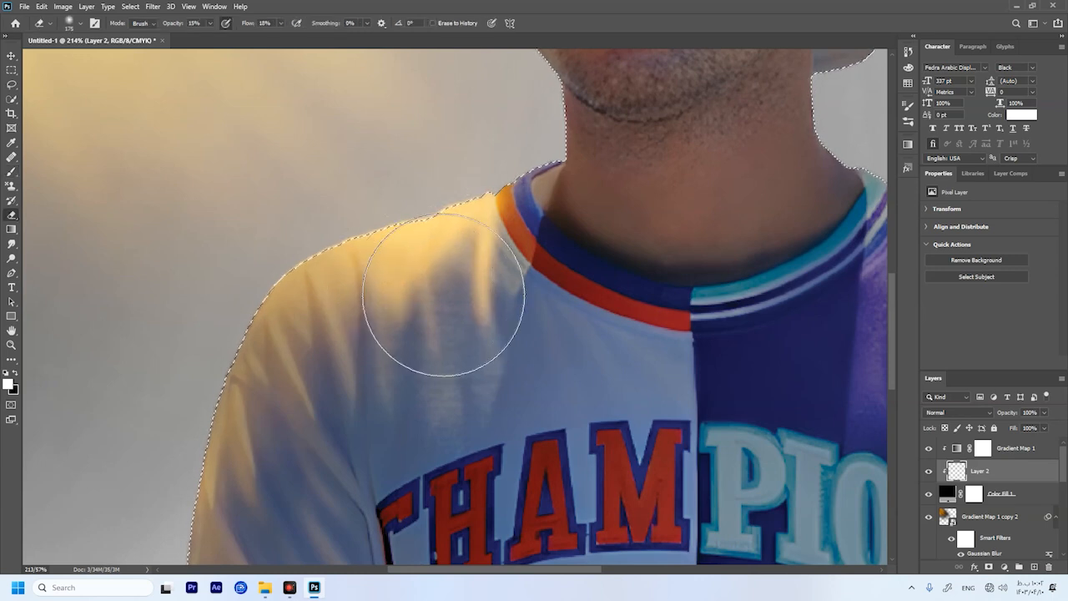
mouse_move(410, 307)
mouse_down()
mouse_move(402, 260)
mouse_move(383, 255)
mouse_move(356, 305)
mouse_move(412, 237)
mouse_move(375, 312)
mouse_move(444, 289)
mouse_move(512, 241)
mouse_move(520, 256)
mouse_move(465, 359)
mouse_move(447, 358)
mouse_move(475, 310)
mouse_move(506, 297)
mouse_up()
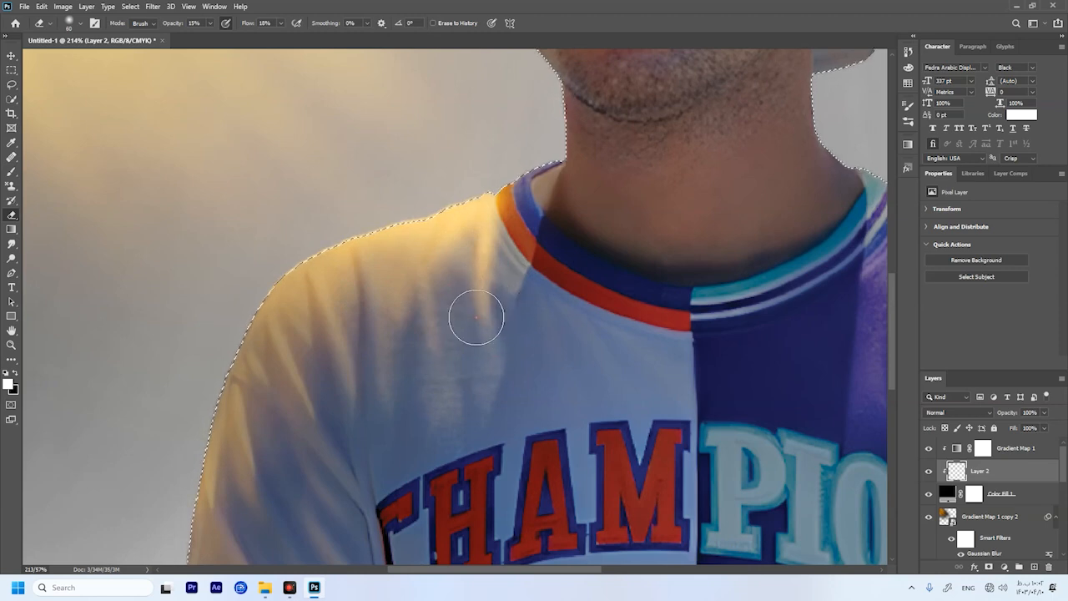
scroll(459, 380, down, 14)
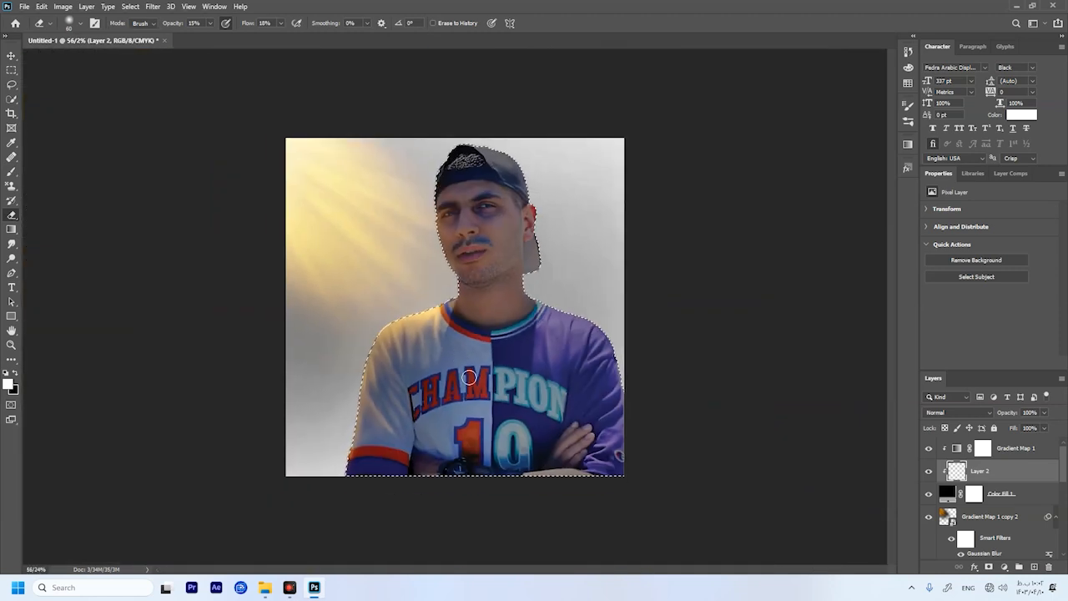
- Add a new clipped layer and paint a golden glow on the light-facing side of the neck with a size 60 brush
scroll(501, 205, up, 10)
key(b)
key(ctrl+alt+shift+n)
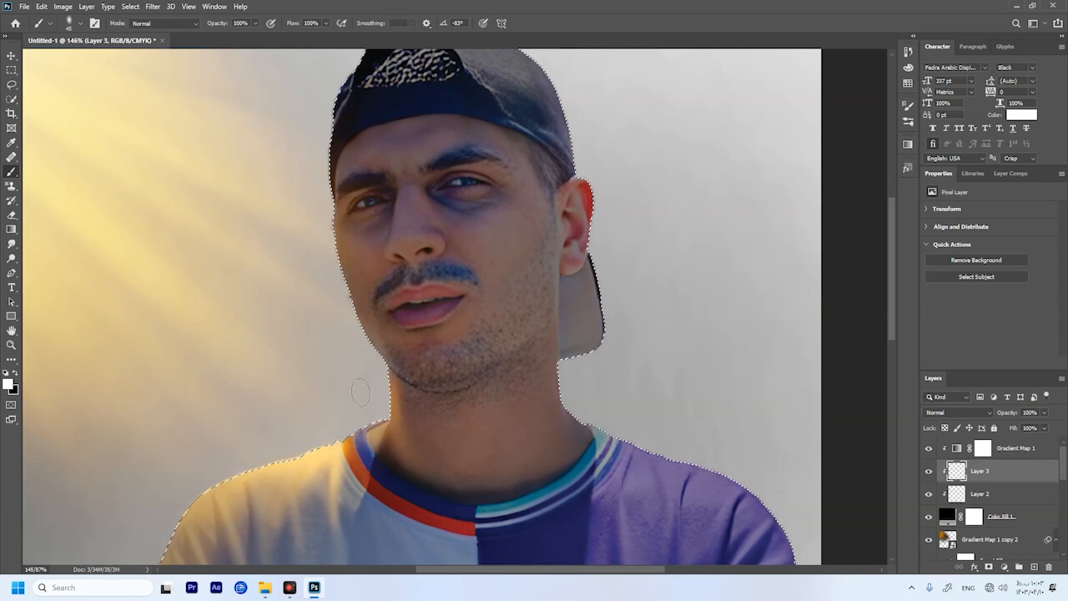
key(bracketright)
key(bracketright)
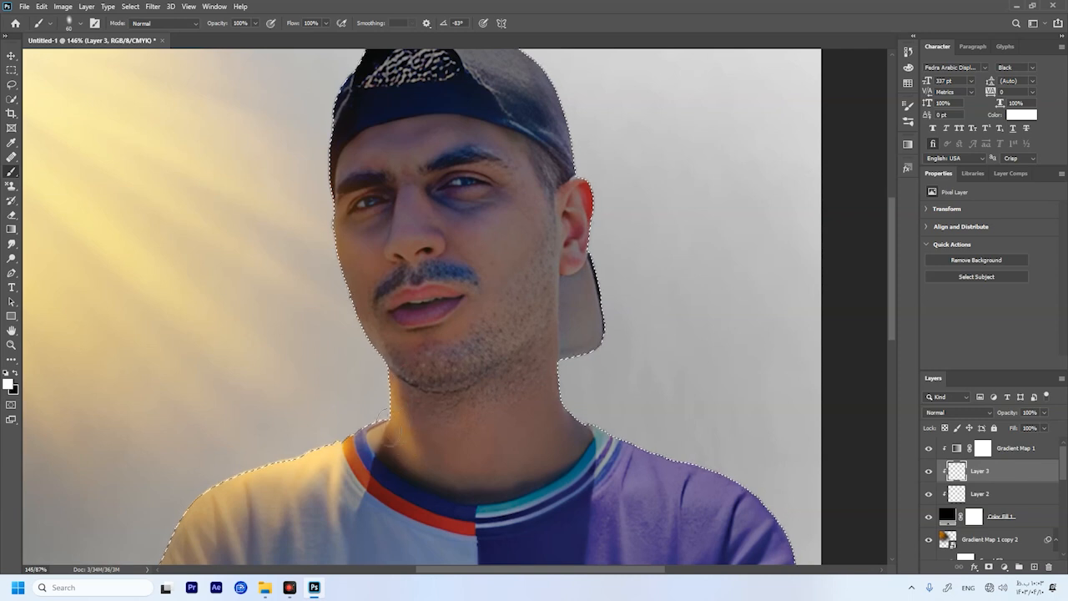
click(410, 448)
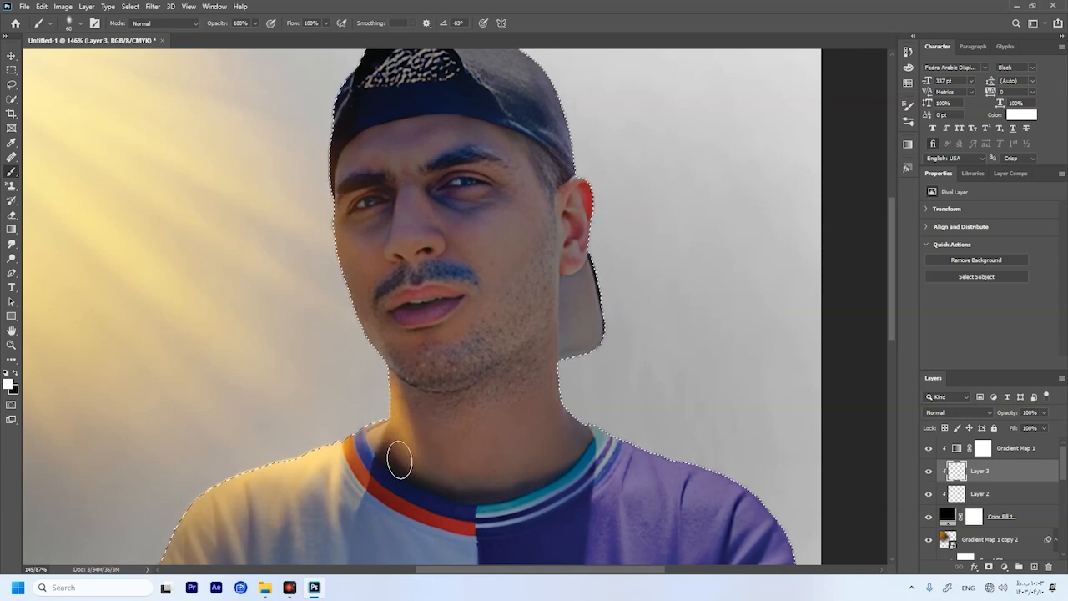
- Lower the eraser's opacity to 38% and soften the golden glow on the neck
key(ctrl+0)
scroll(464, 342, up, 6)
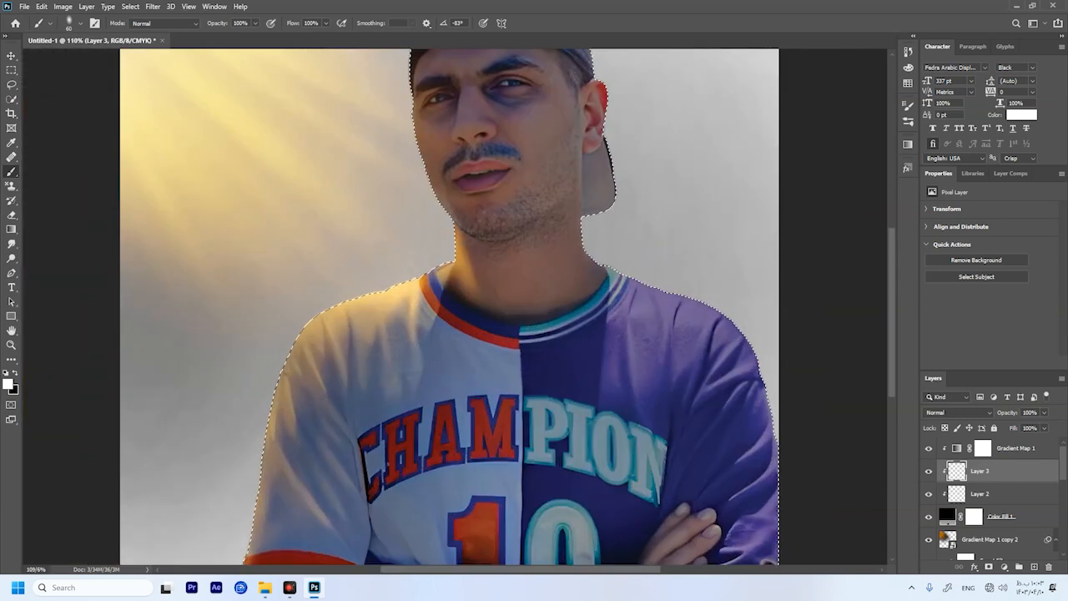
key(e)
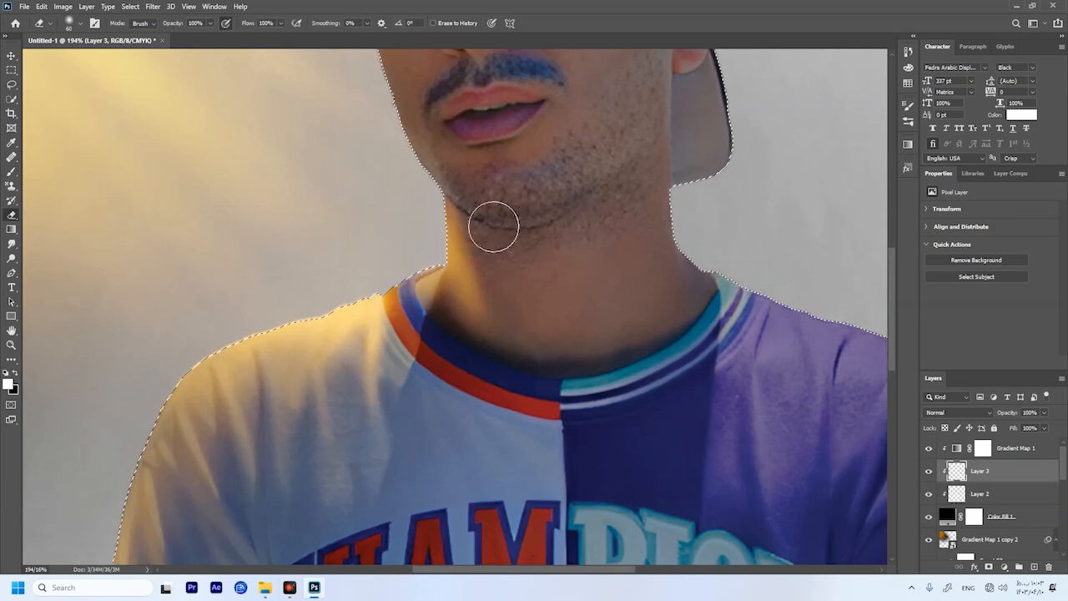
click(503, 246)
drag(179, 26, 143, 30)
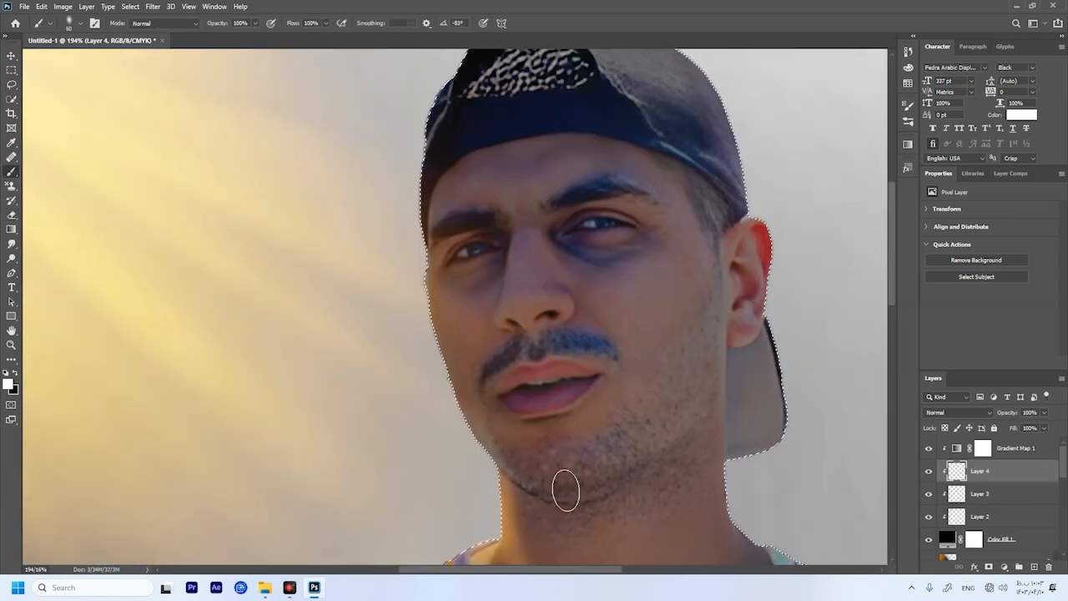
- On a new clipped layer, paint a golden rim light along the jaw and cheek, switching to a size 70 eraser at 51% flow for softening
mouse_move(527, 450)
mouse_down()
mouse_move(545, 456)
mouse_move(557, 486)
mouse_move(557, 476)
mouse_up()
mouse_move(501, 420)
mouse_down()
mouse_move(532, 471)
mouse_move(478, 402)
mouse_move(468, 458)
mouse_move(434, 350)
mouse_move(451, 395)
mouse_up()
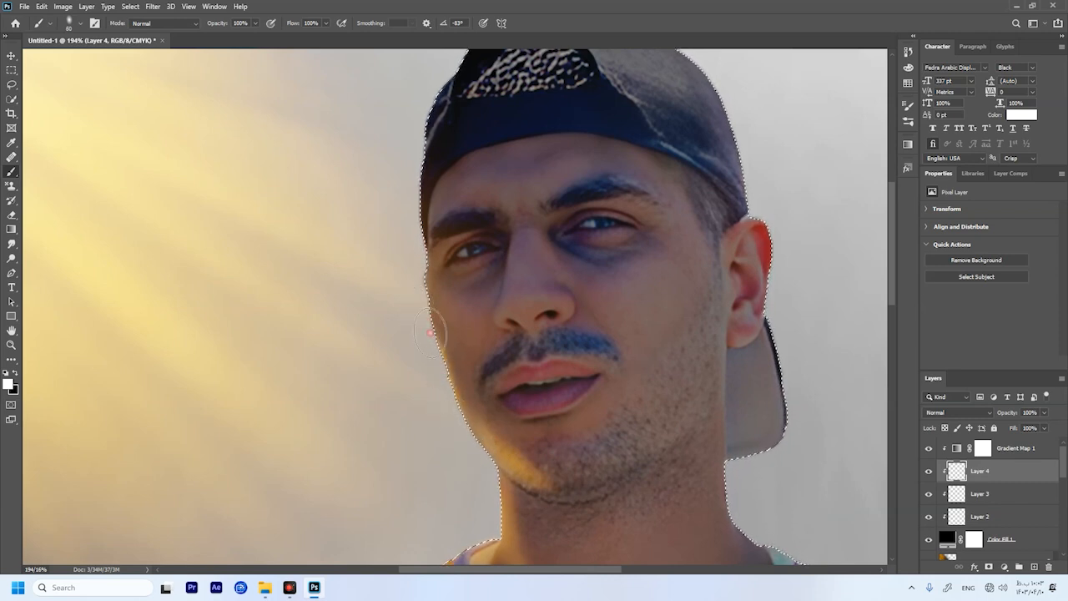
mouse_move(430, 324)
mouse_down()
mouse_move(412, 260)
mouse_move(391, 303)
mouse_move(419, 239)
mouse_move(416, 209)
mouse_move(432, 297)
mouse_move(501, 470)
mouse_up()
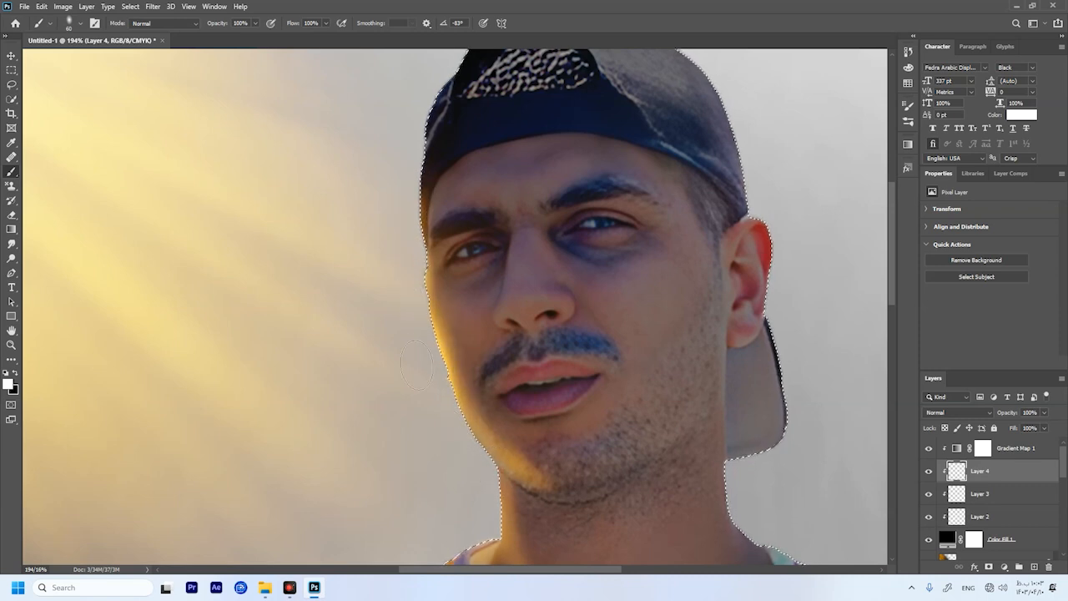
key(ctrl+0)
key(e)
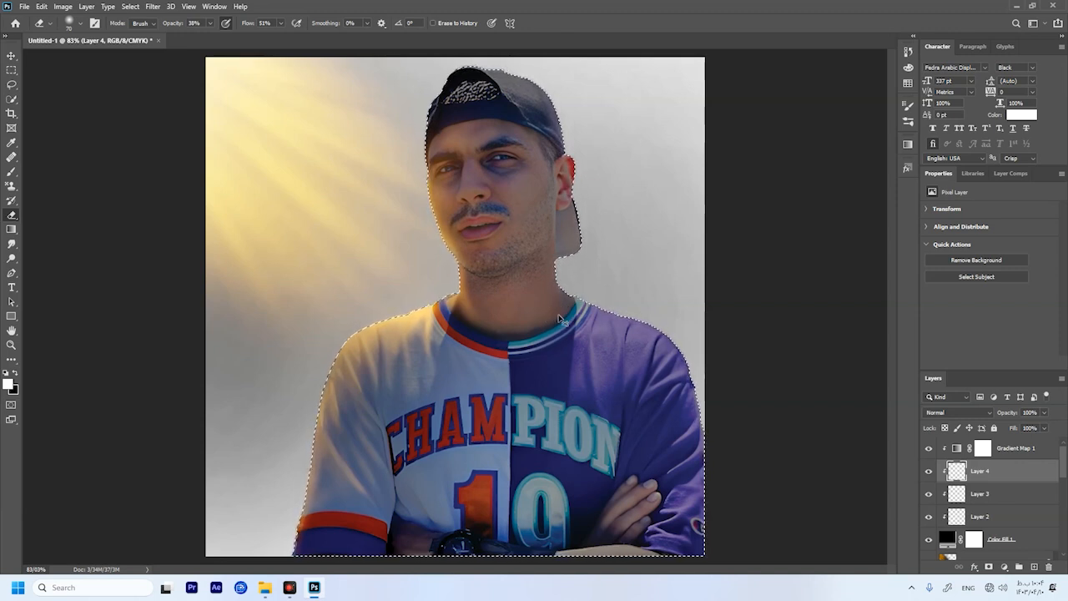
key(ctrl+j)
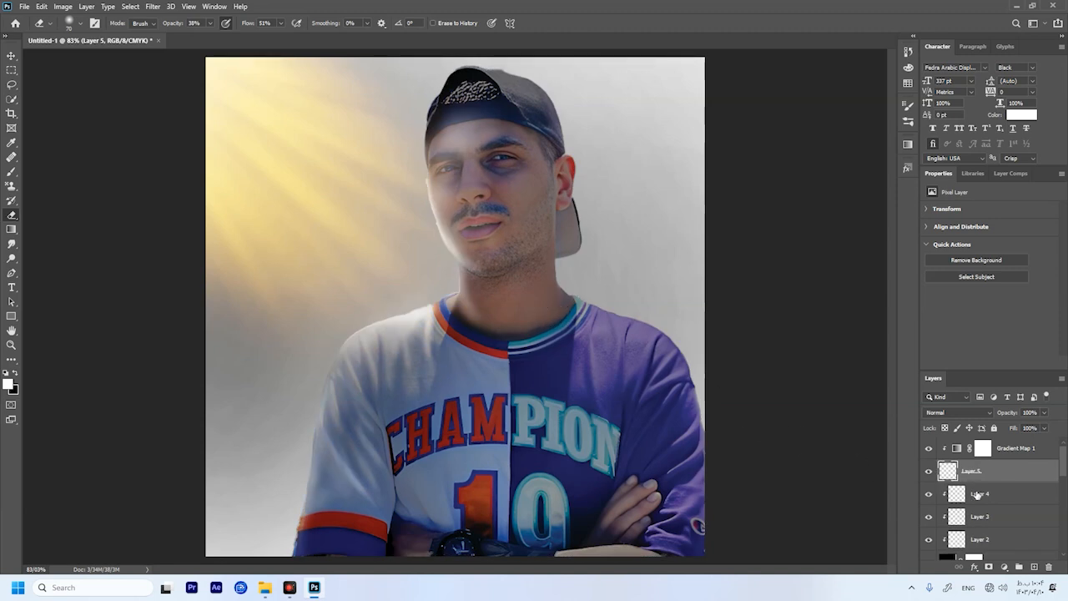
key(Delete)
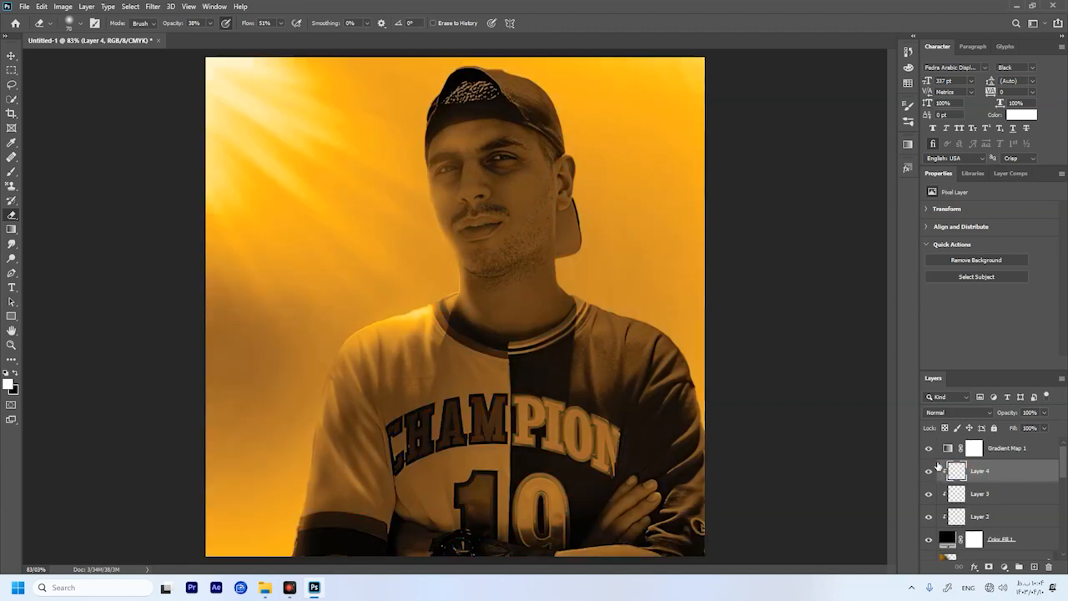
alt+click(1001, 459)
- Merge the painted highlight layers with their Gradient Map into one Screen layer and add a new empty layer above it
scroll(442, 390, down, 3)
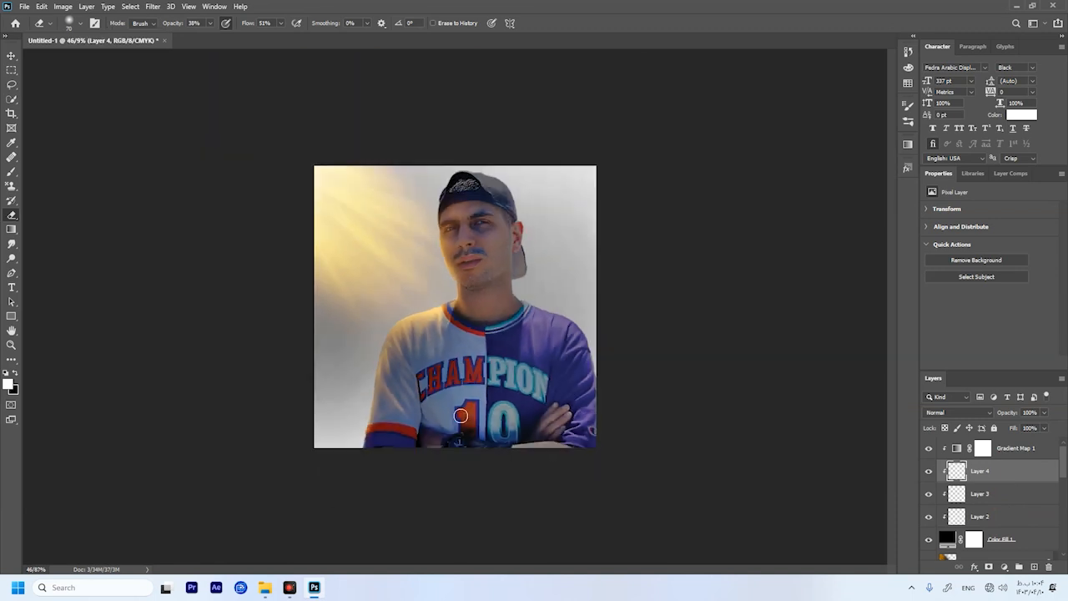
key(ctrl+0)
scroll(484, 464, down, 2)
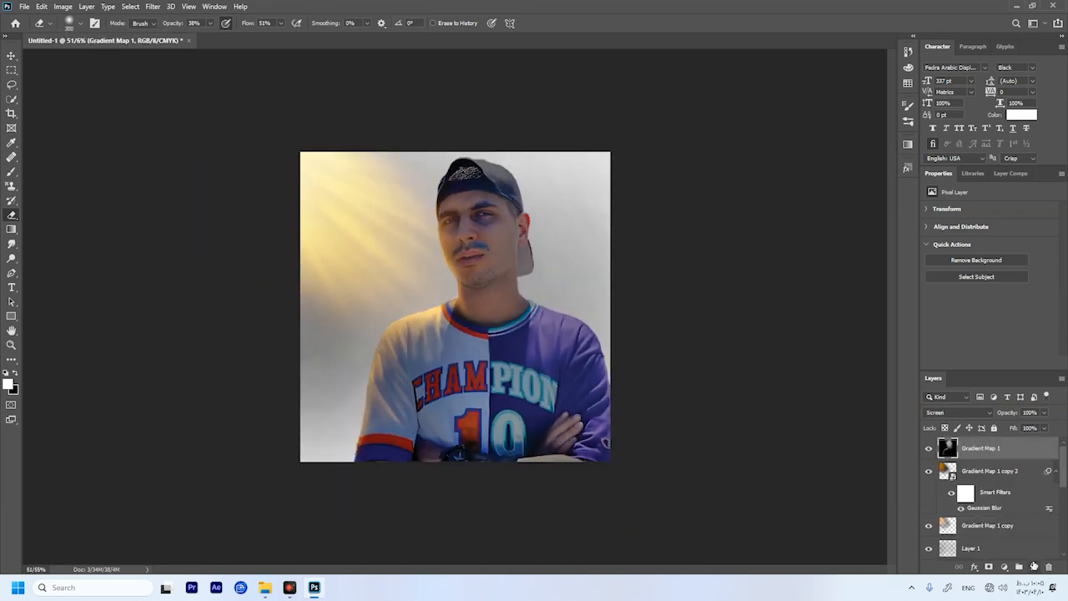
click(1035, 567)
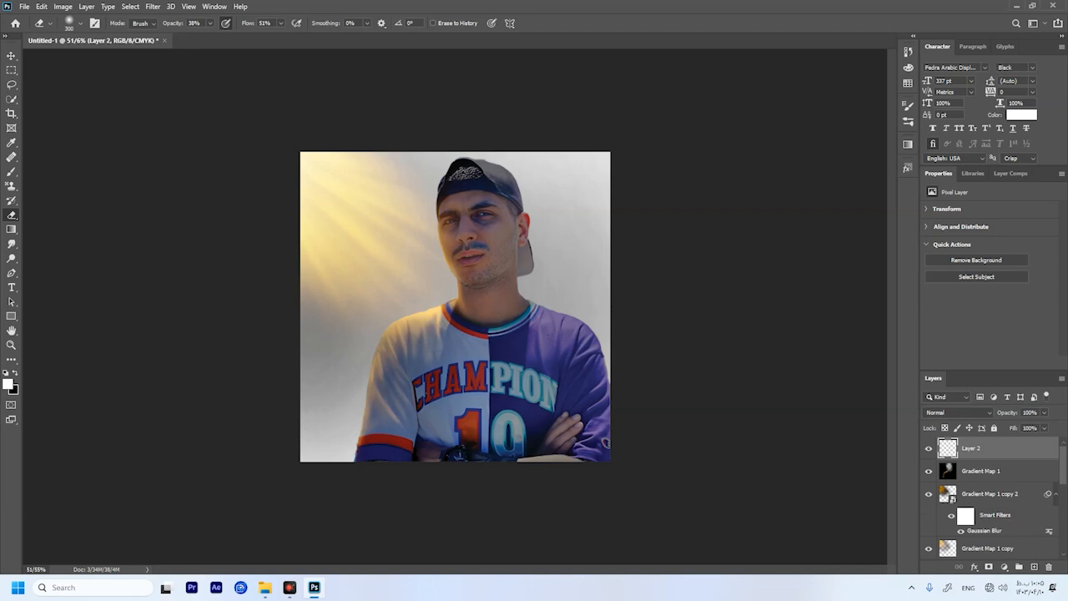
- Examine the light-facing sleeve, cuff and shoulder edges of the portrait up close
scroll(441, 381, up, 10)
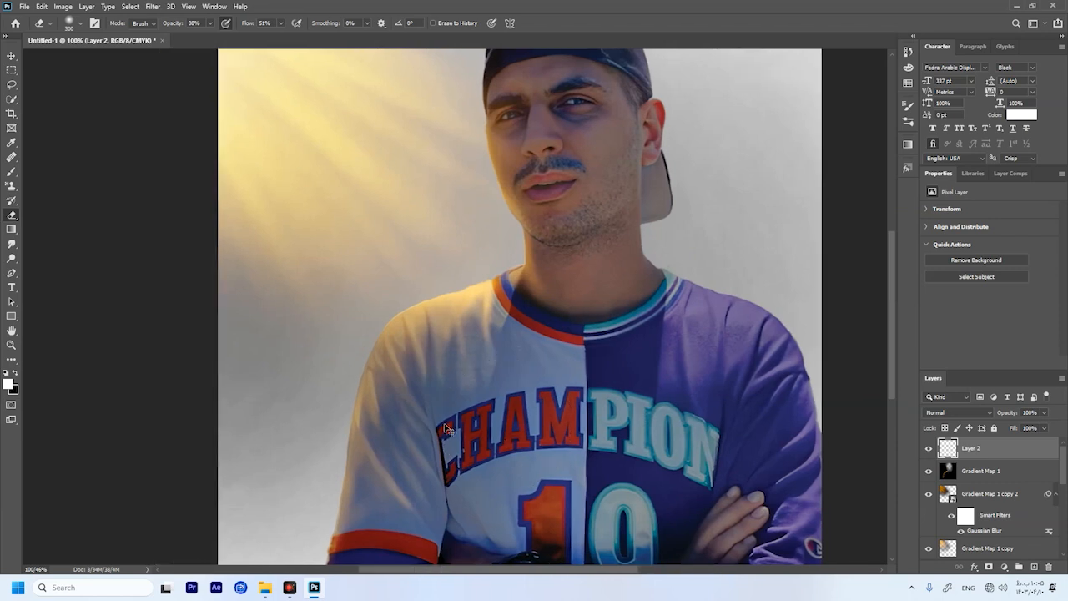
scroll(444, 426, left, 3)
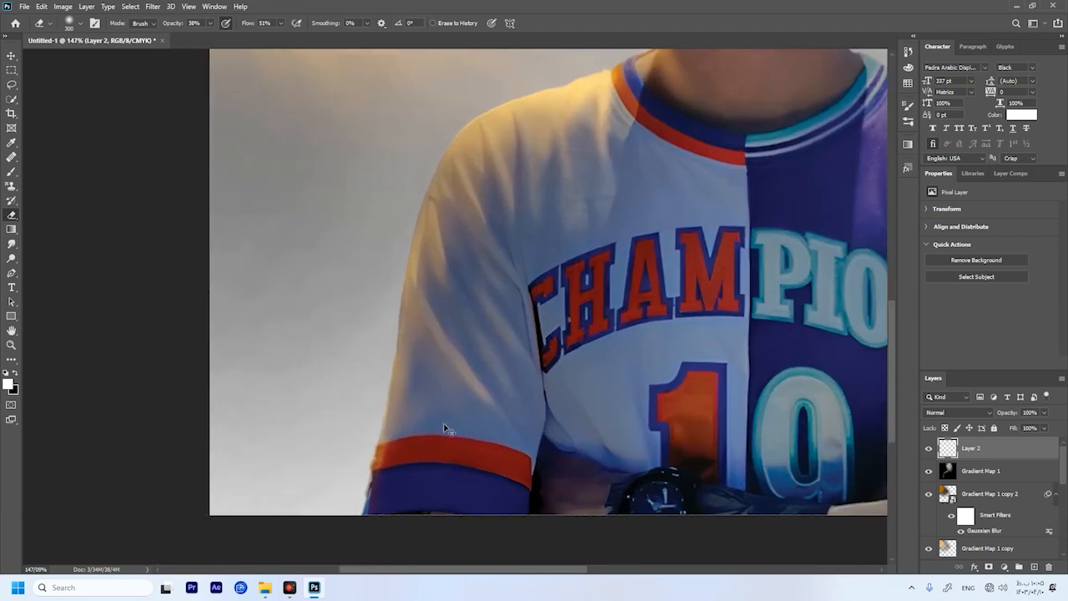
scroll(444, 427, down, 2)
scroll(444, 426, up, 3)
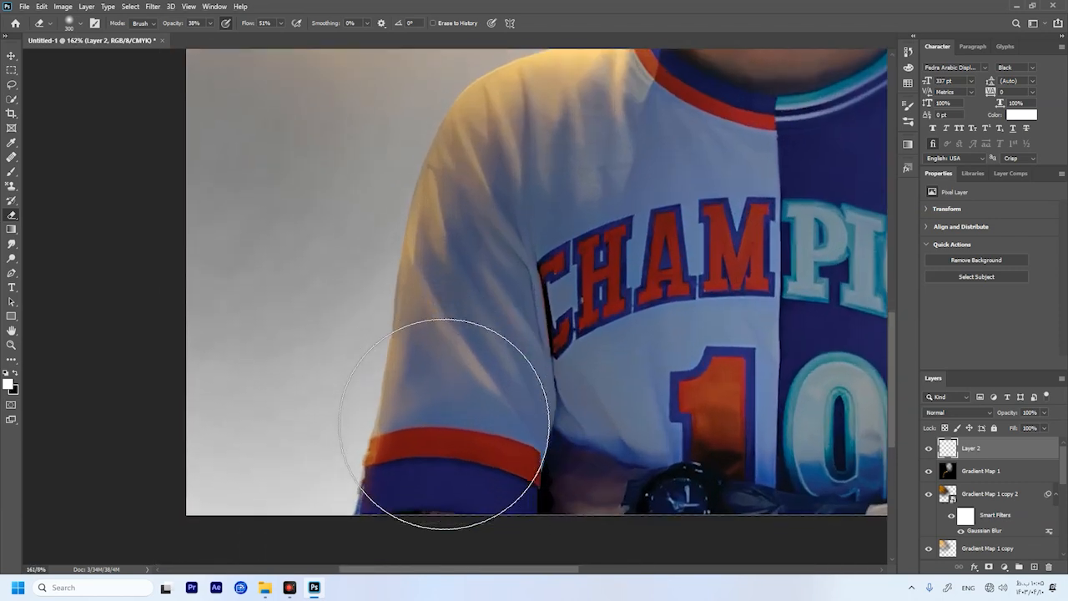
scroll(476, 429, down, 5)
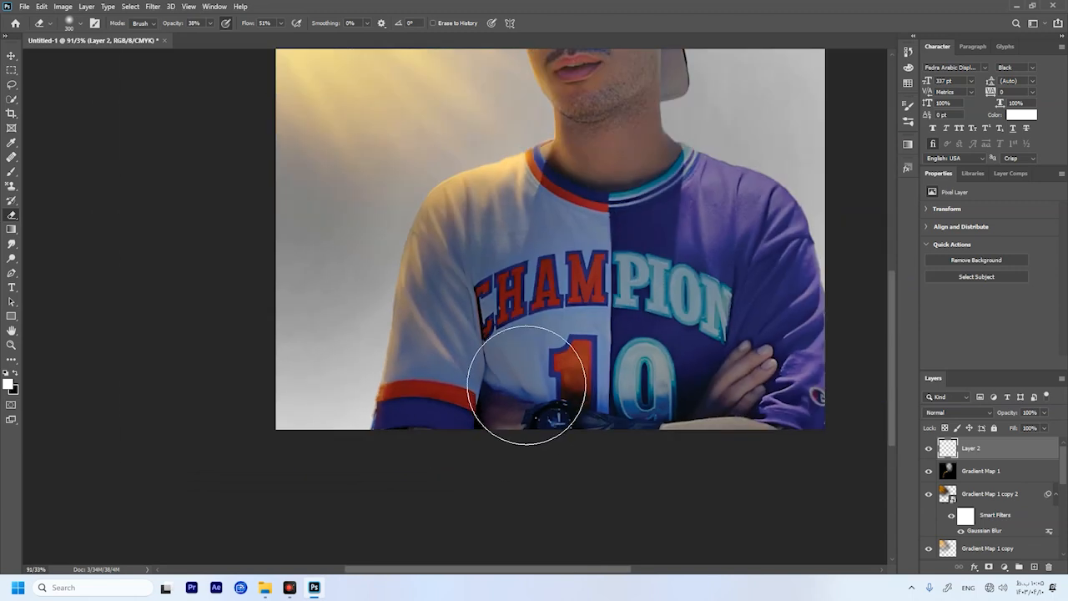
scroll(522, 382, up, 4)
- Try a white rim-light stroke on the shoulder's outer edge with the brush at 75% opacity and 45% flow, and undo it
key(b)
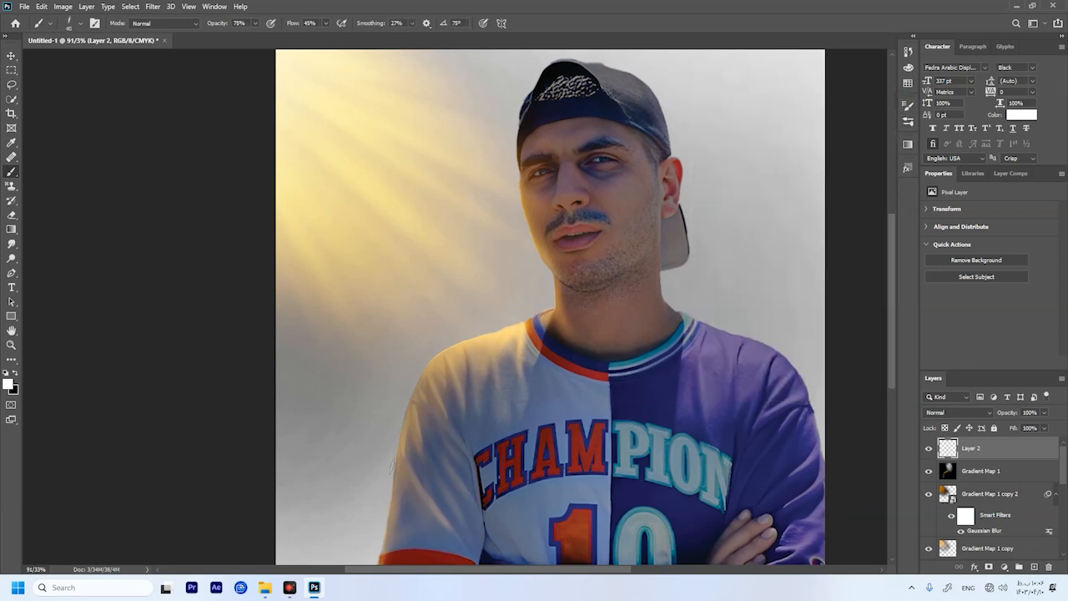
scroll(390, 466, down, 3)
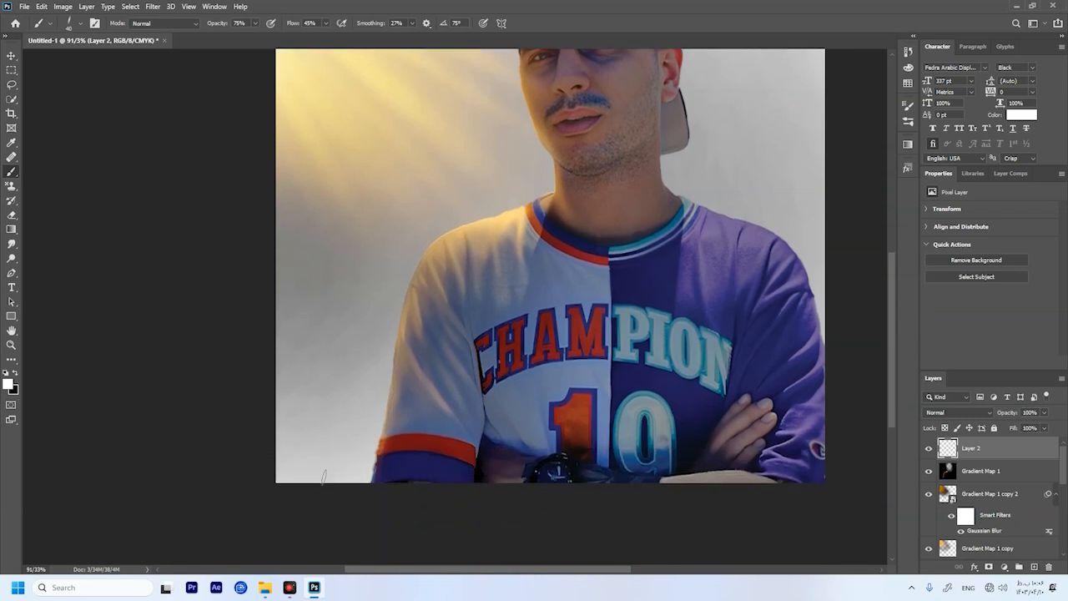
scroll(323, 476, down, 2)
scroll(394, 394, up, 4)
scroll(391, 398, down, 1)
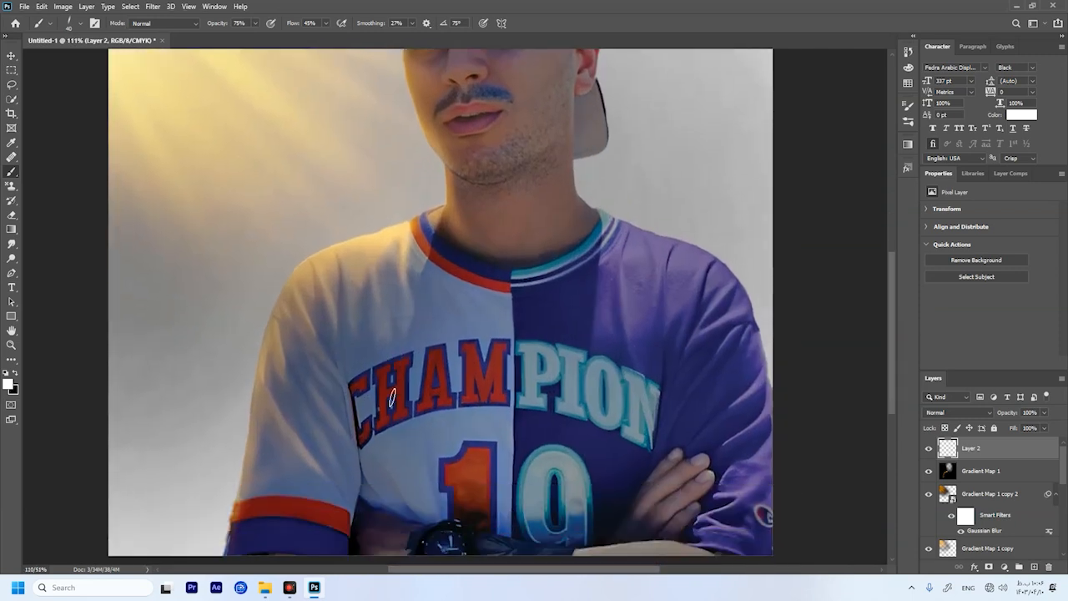
scroll(394, 313, up, 2)
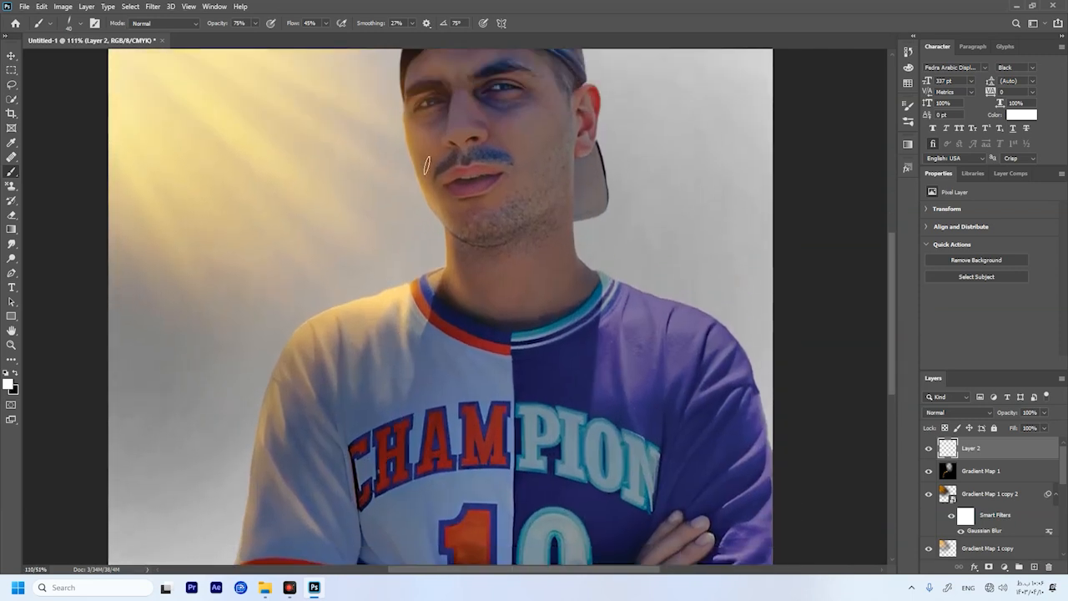
scroll(295, 439, down, 2)
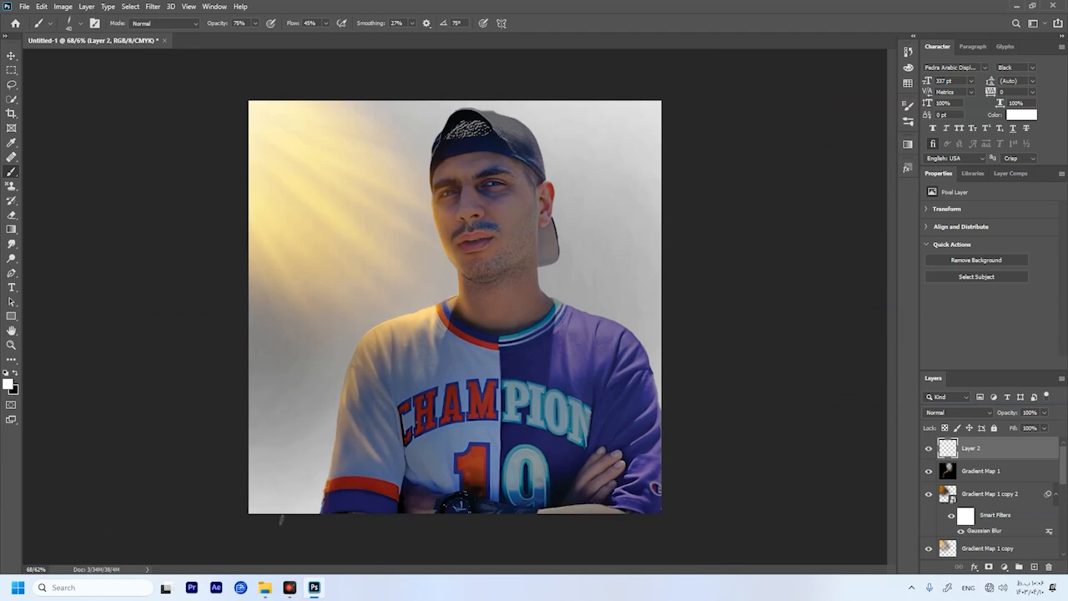
scroll(257, 512, up, 4)
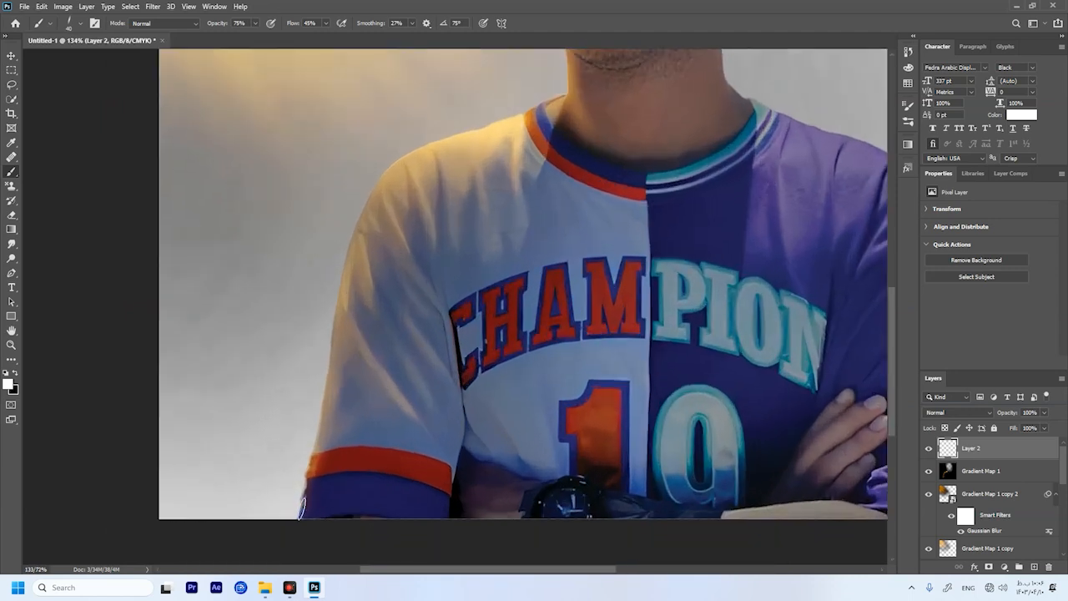
scroll(302, 506, up, 1)
drag(387, 209, 389, 219)
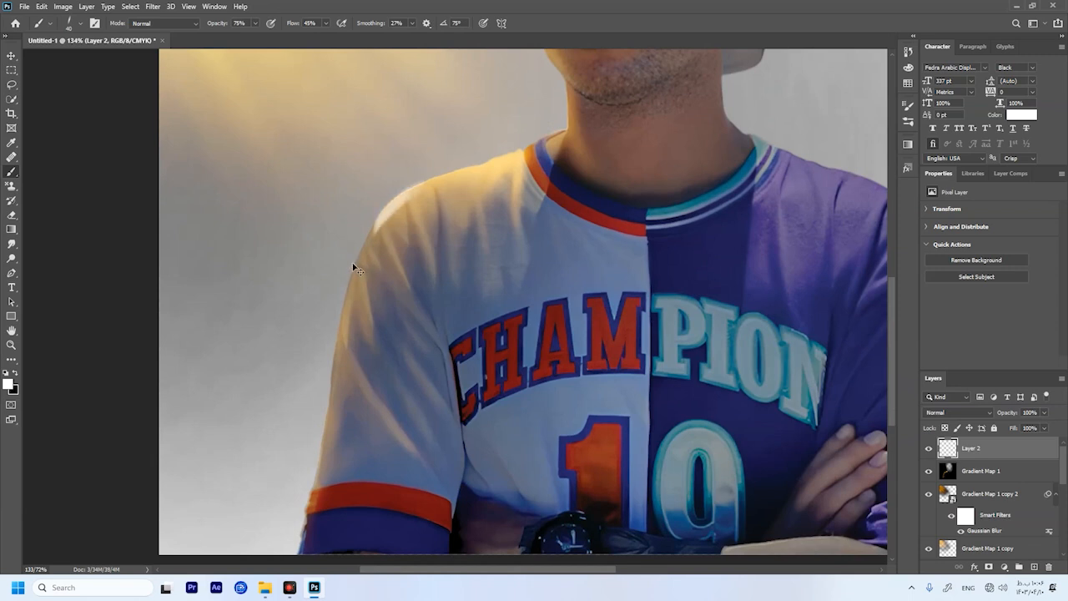
key(ctrl+z)
- Set the foreground colour to a light golden yellow and rotate the canvas view clockwise around the sleeve cuff
click(10, 384)
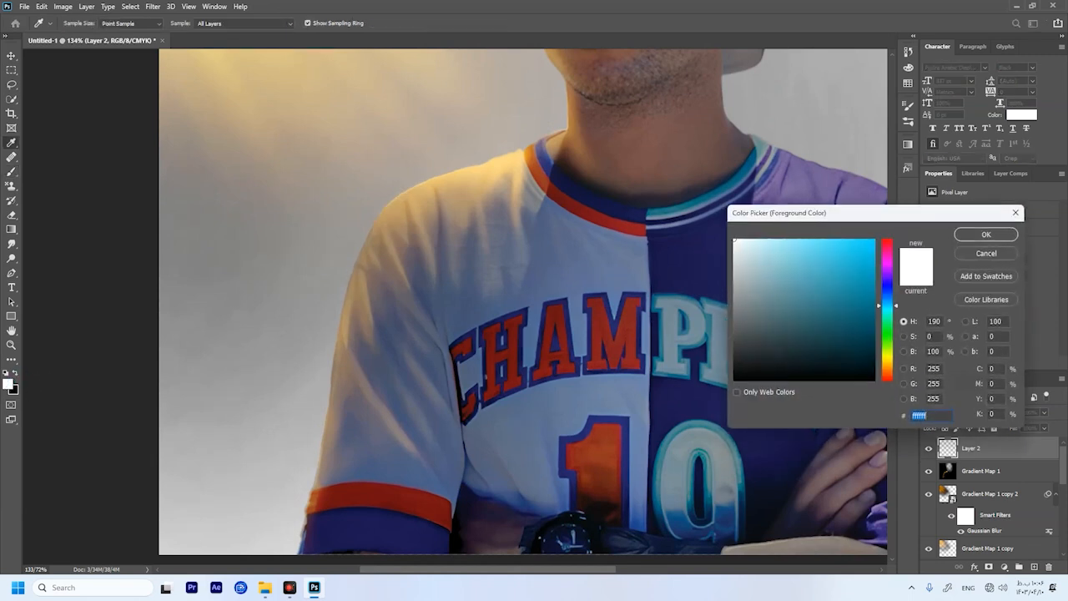
drag(891, 306, 897, 359)
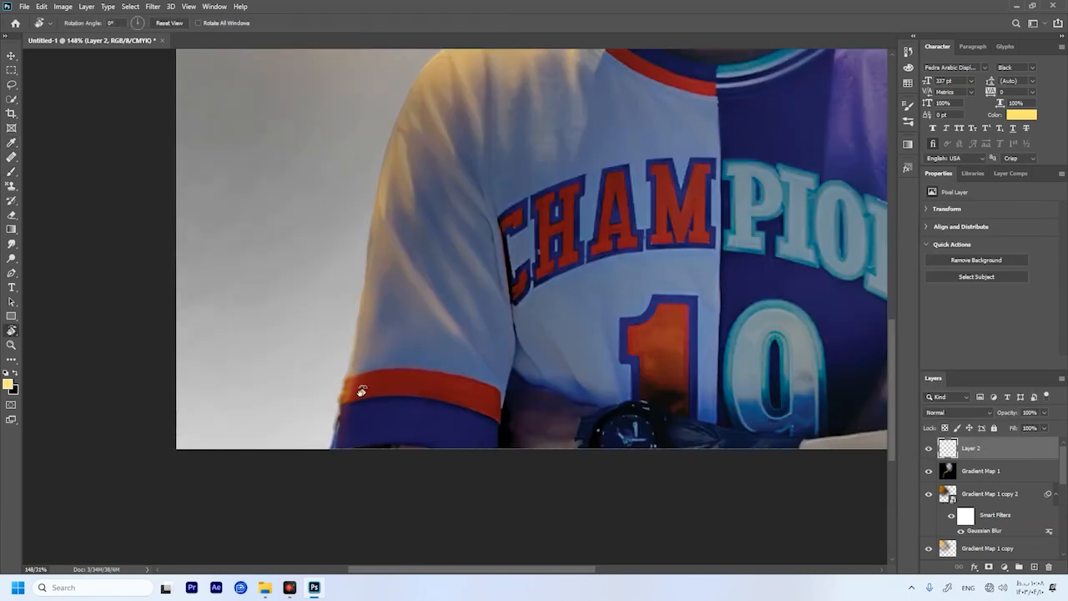
mouse_move(425, 401)
mouse_down()
mouse_move(441, 413)
mouse_move(465, 503)
mouse_move(131, 506)
mouse_move(325, 515)
mouse_move(286, 485)
mouse_move(341, 465)
mouse_up()
scroll(284, 469, up, 2)
scroll(297, 465, left, 4)
scroll(297, 464, up, 4)
- Set the brush tip's angle to 37° and its size to 20 px for the sleeve edge
key(b)
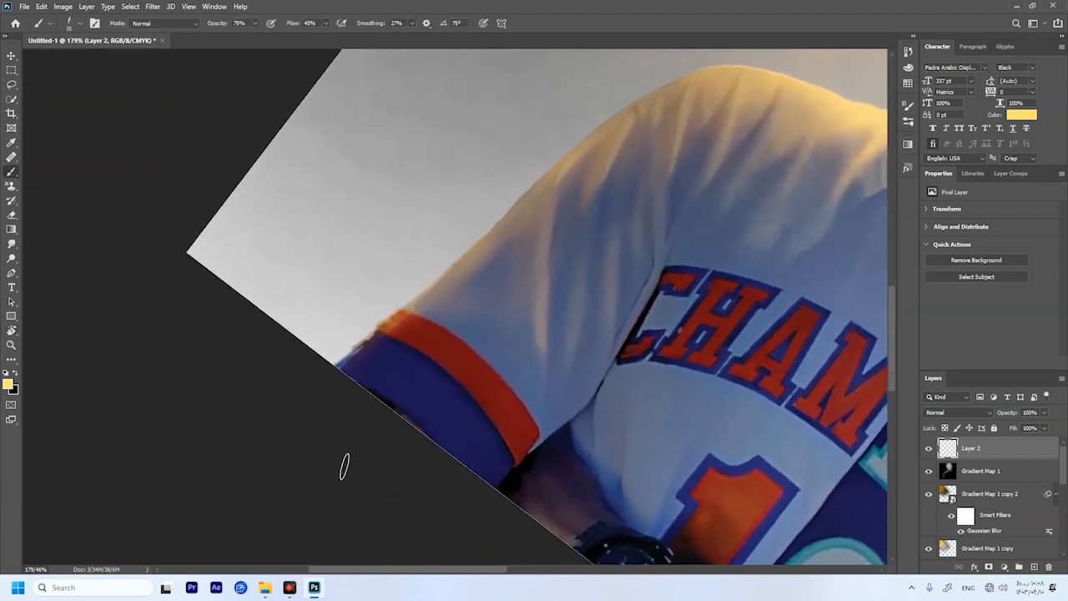
right_click(371, 284)
drag(409, 300, 416, 309)
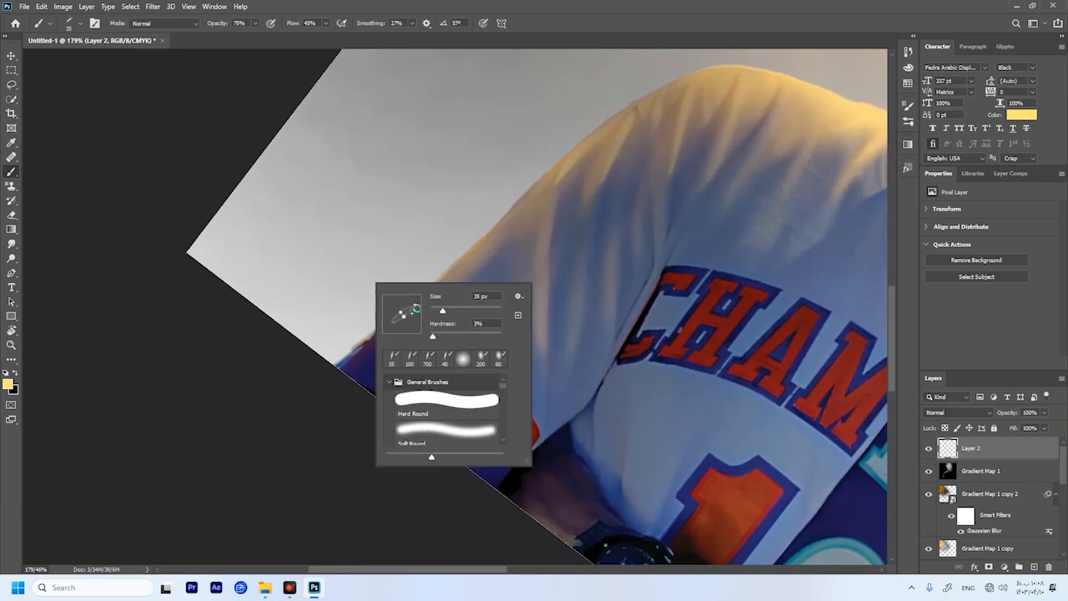
click(297, 377)
key([)
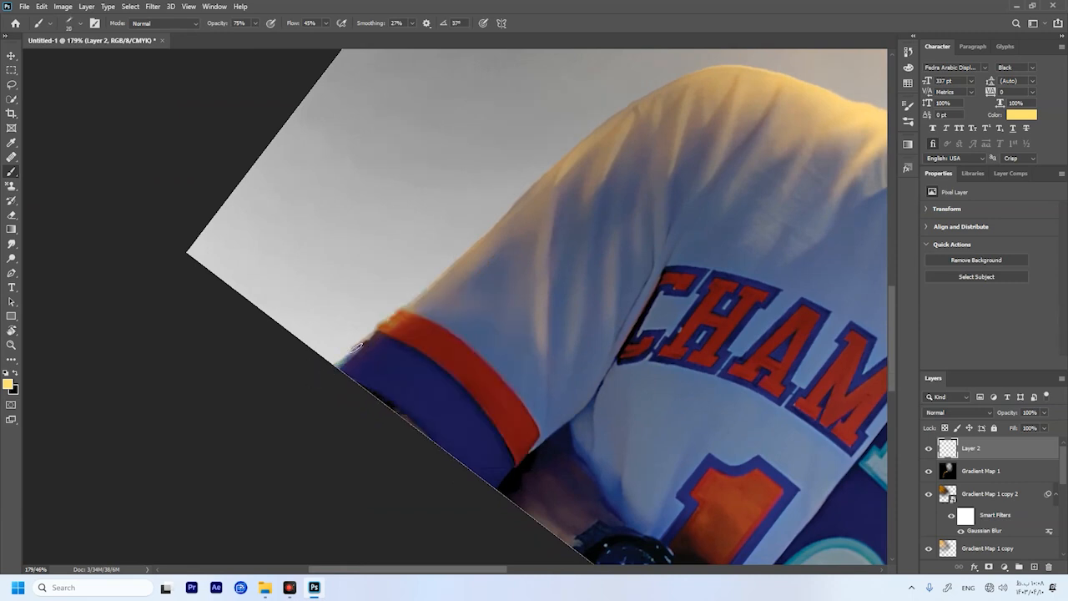
- Paint a golden rim-light line from the blue cuff up along the lower sleeve's outer edge, rotating the canvas view to 47°
drag(347, 354, 411, 309)
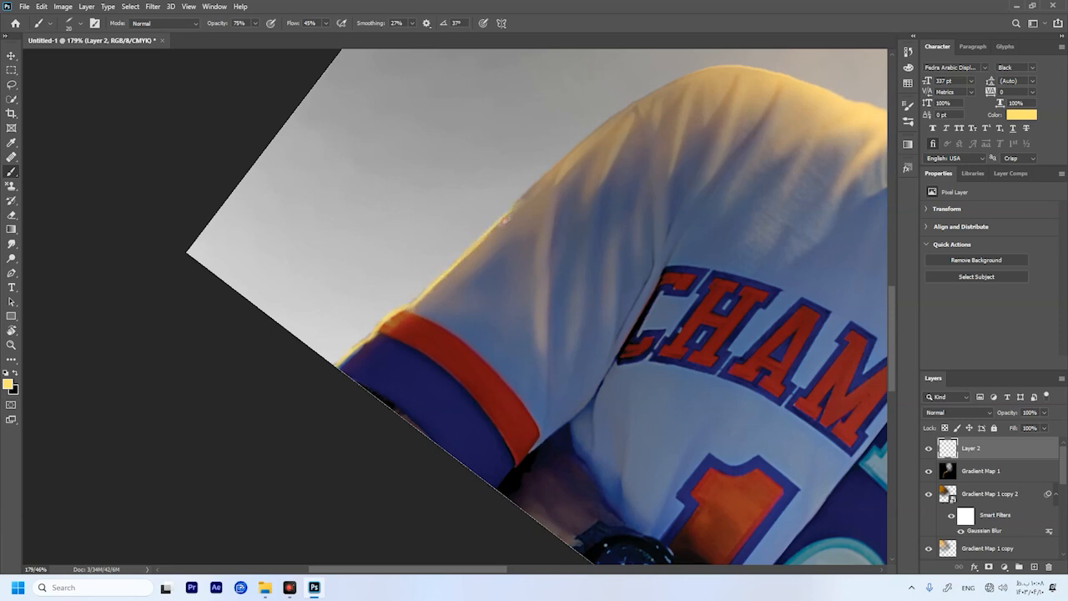
drag(500, 220, 516, 209)
scroll(541, 307, up, 3)
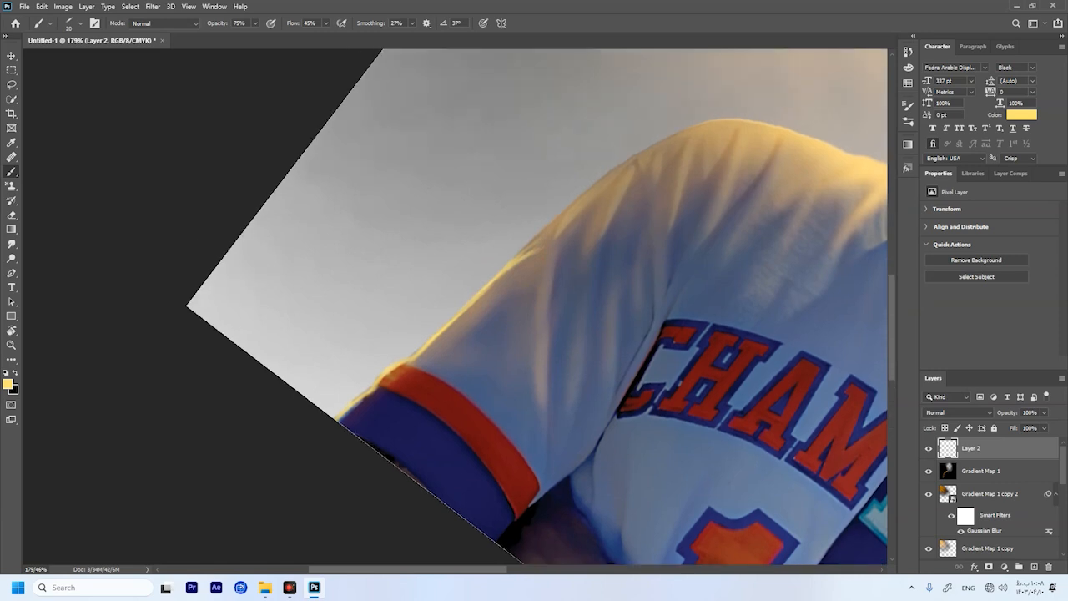
key(r)
drag(489, 256, 414, 199)
scroll(407, 201, down, 5)
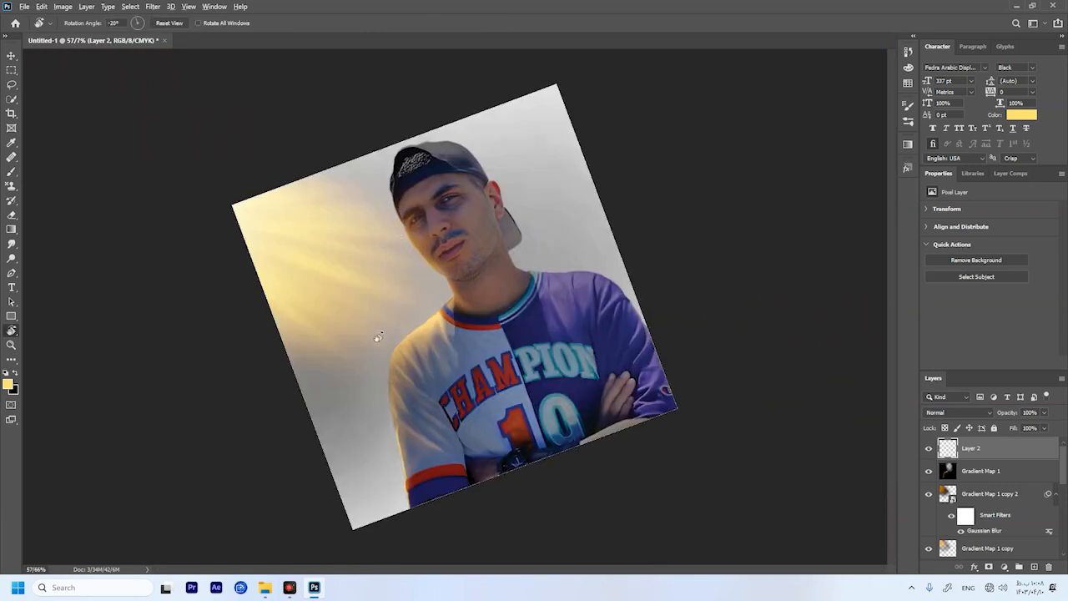
scroll(379, 338, up, 3)
drag(419, 429, 215, 370)
scroll(332, 420, up, 3)
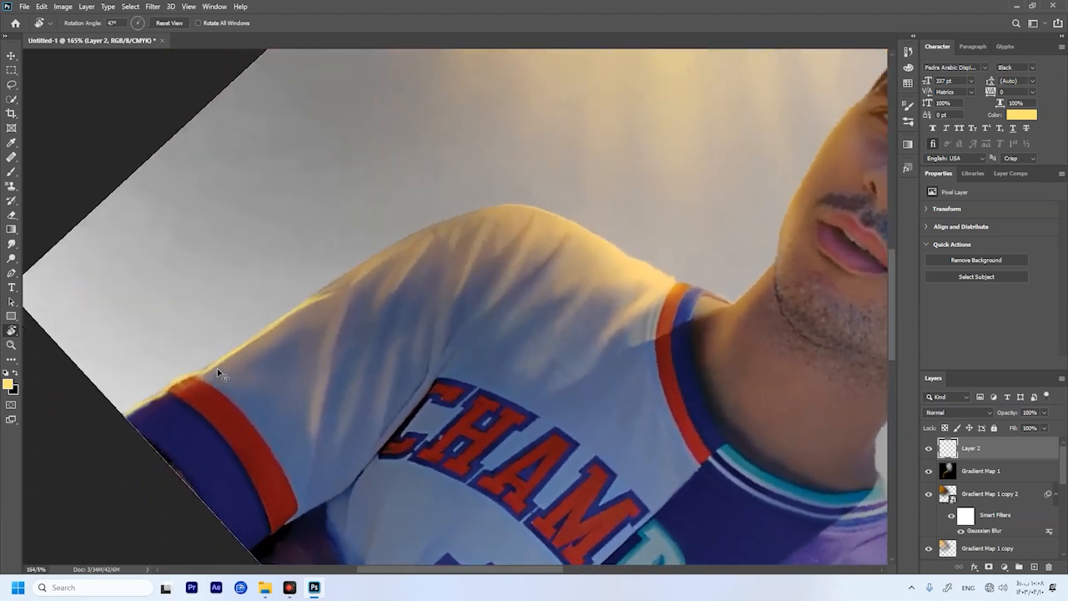
scroll(217, 368, up, 2)
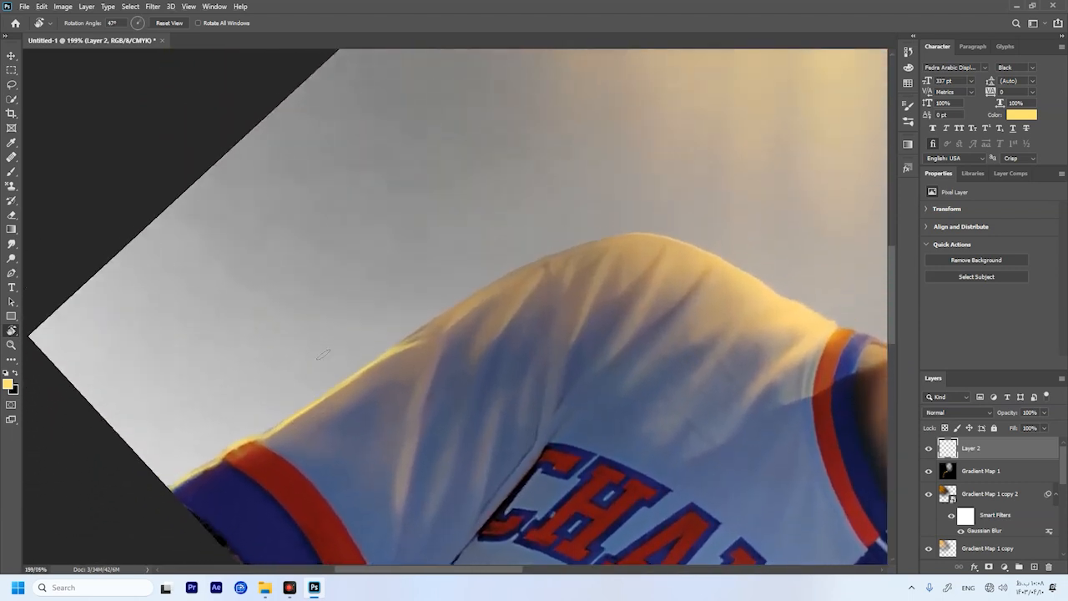
key(b)
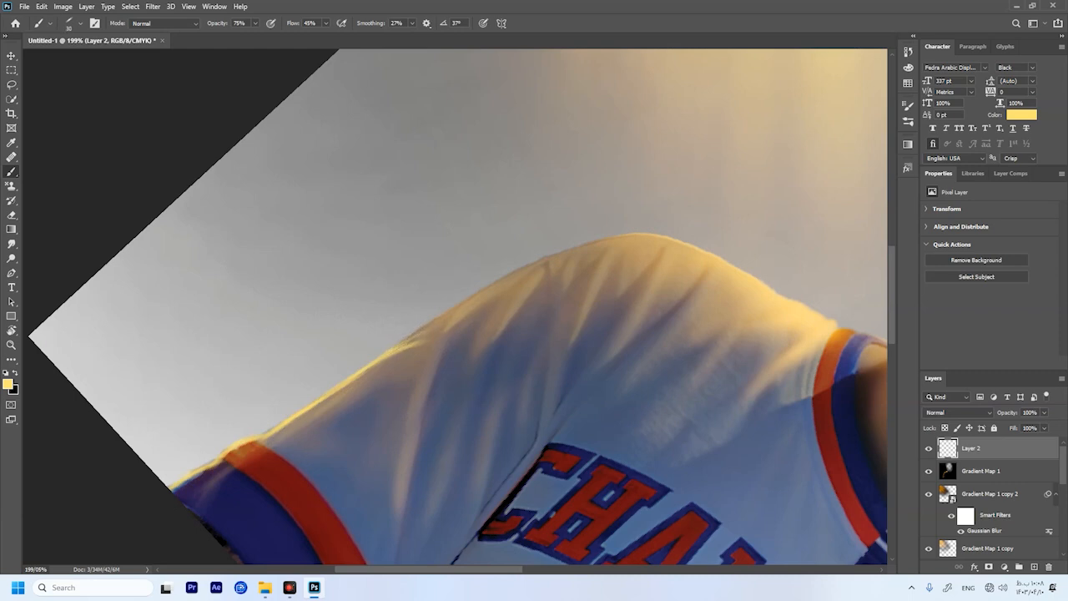
- Rotate the canvas view to 28° and extend the golden rim light over the upper sleeve, shoulder top and sleeve folds
key(r)
drag(451, 359, 470, 356)
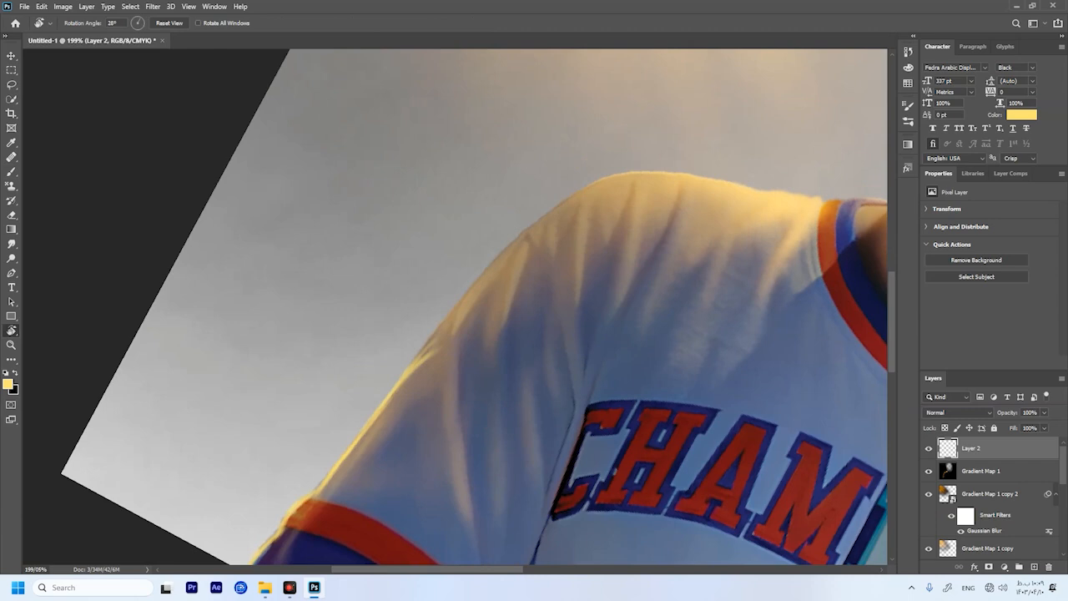
key(b)
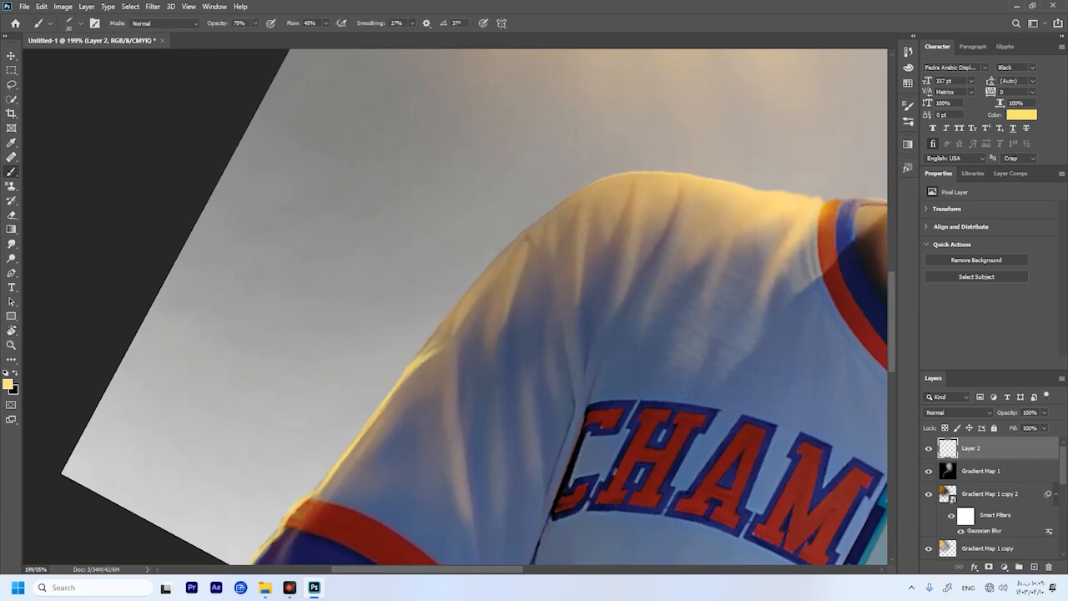
mouse_move(463, 310)
mouse_down()
mouse_move(519, 243)
mouse_move(444, 319)
mouse_move(562, 207)
mouse_move(505, 252)
mouse_move(535, 228)
mouse_up()
click(649, 164)
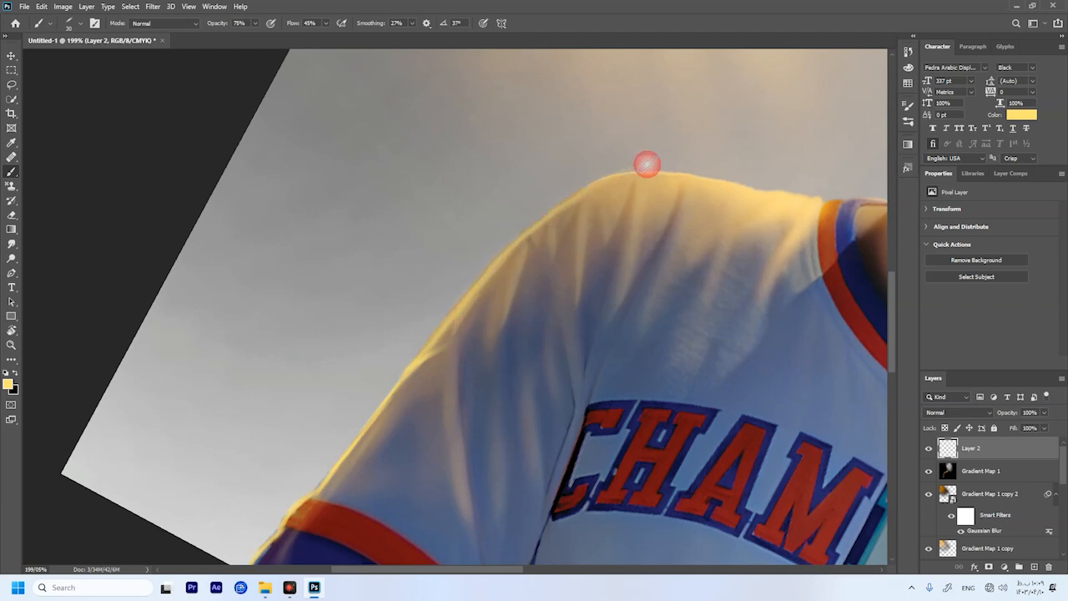
click(606, 180)
drag(556, 209, 537, 226)
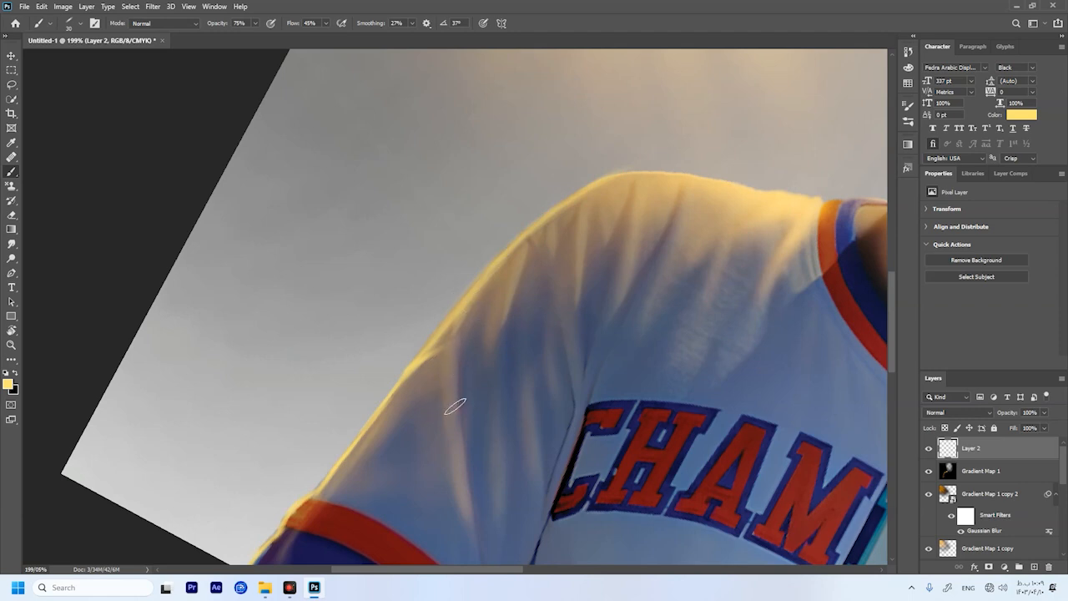
drag(463, 324, 453, 372)
drag(504, 343, 514, 260)
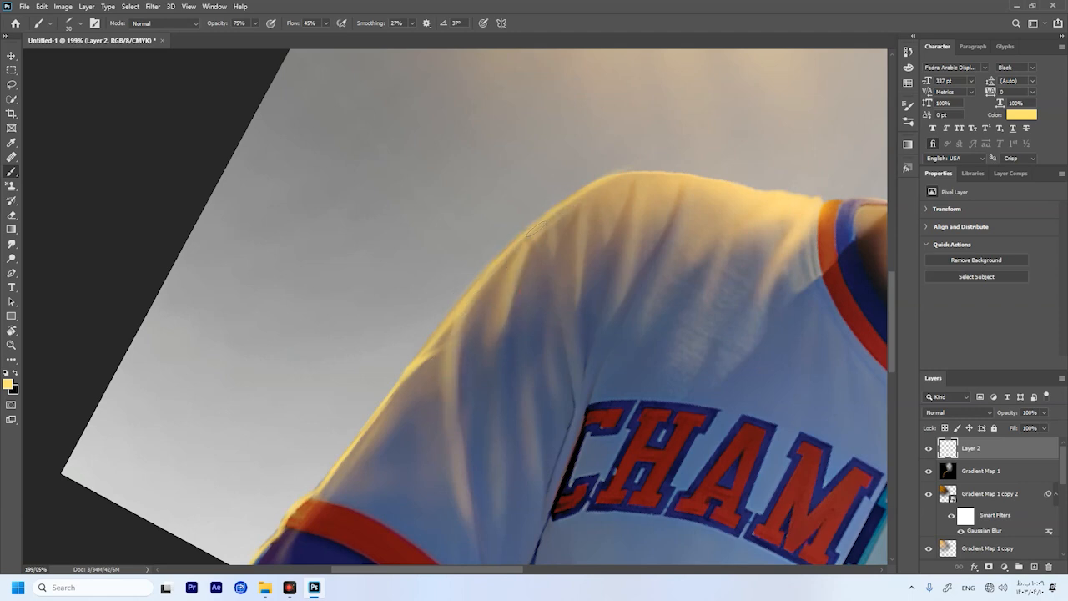
- Rotate the canvas view to -28°, set the brush angle to 50° and paint golden rim light from the shoulder to the collar
key(r)
drag(514, 261, 459, 95)
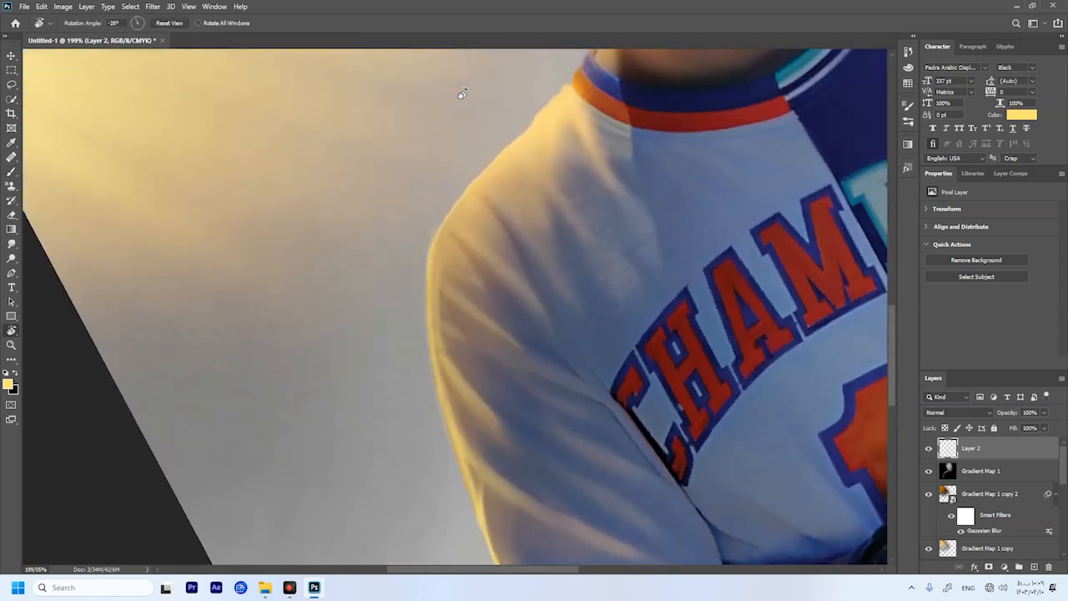
scroll(462, 94, up, 3)
key(b)
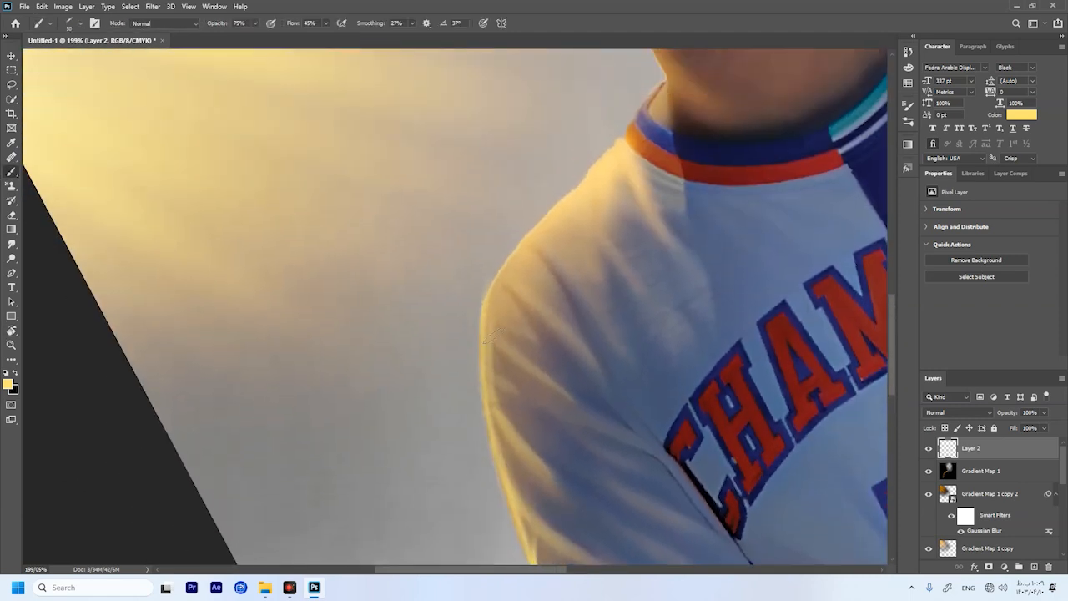
right_click(501, 295)
click(542, 315)
click(483, 315)
click(490, 302)
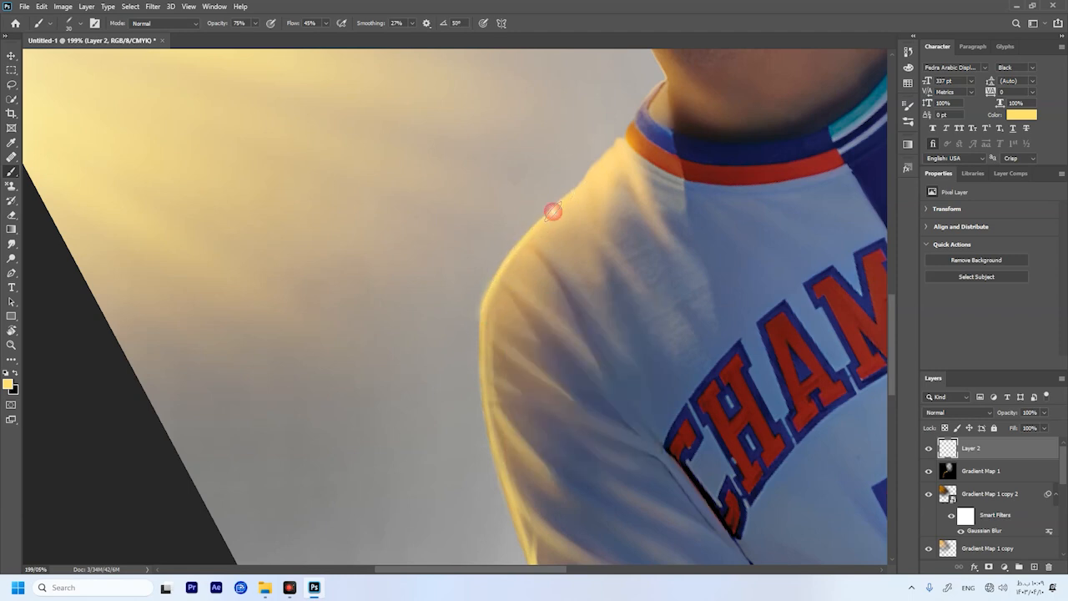
click(613, 151)
click(485, 321)
- Reset the canvas rotation to 0° and examine the rim light on the sleeve and shoulder at different magnifications
scroll(498, 380, down, 3)
key(r)
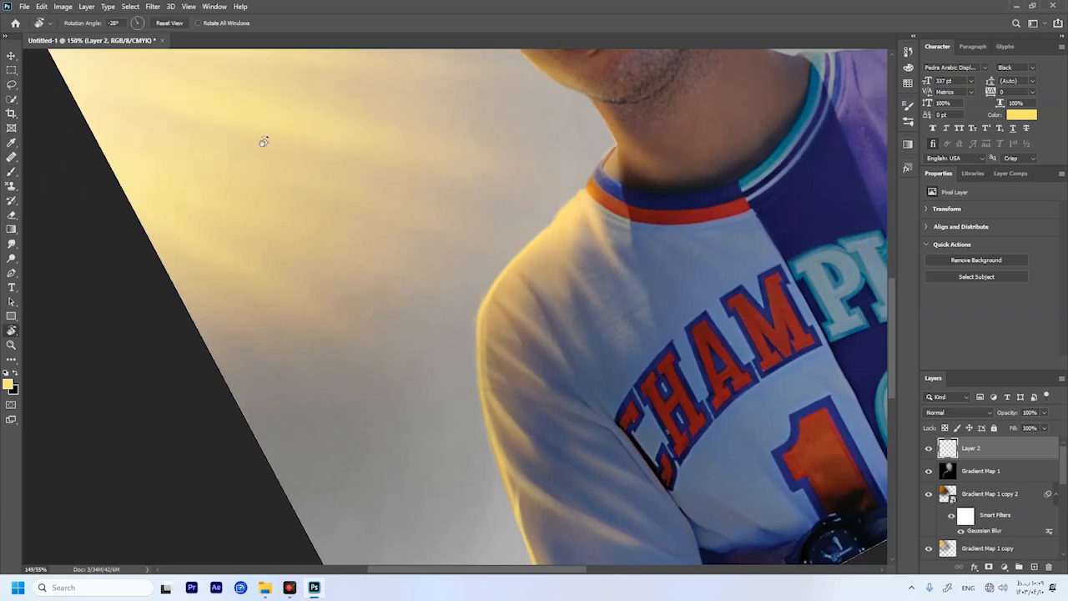
click(177, 24)
scroll(342, 250, down, 4)
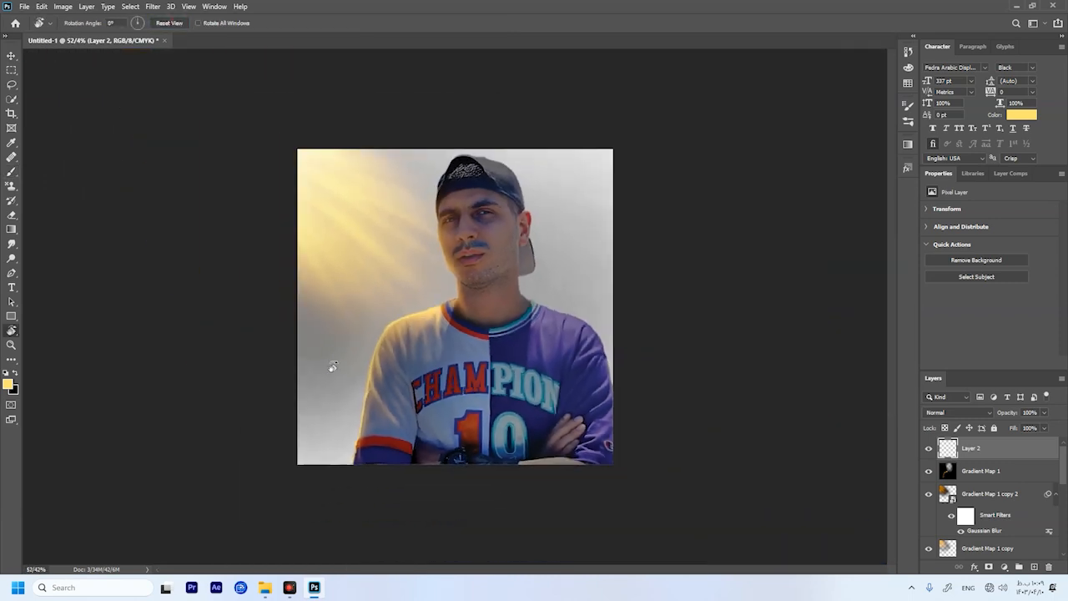
scroll(338, 400, up, 2)
scroll(332, 438, up, 2)
scroll(329, 437, down, 4)
scroll(342, 501, up, 2)
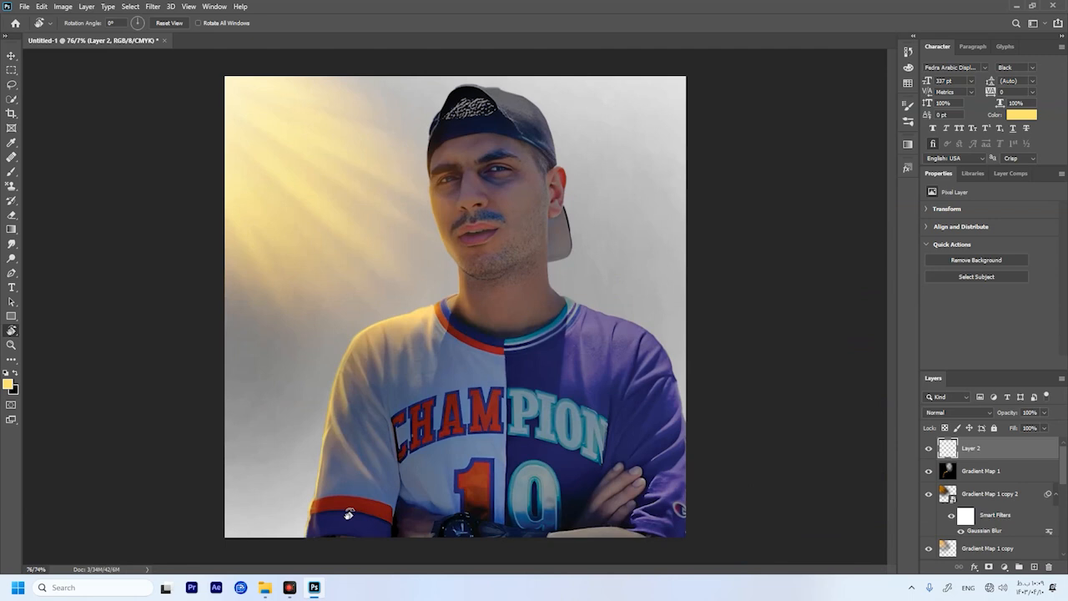
scroll(348, 513, up, 2)
scroll(348, 514, down, 1)
scroll(334, 517, up, 2)
scroll(334, 517, down, 3)
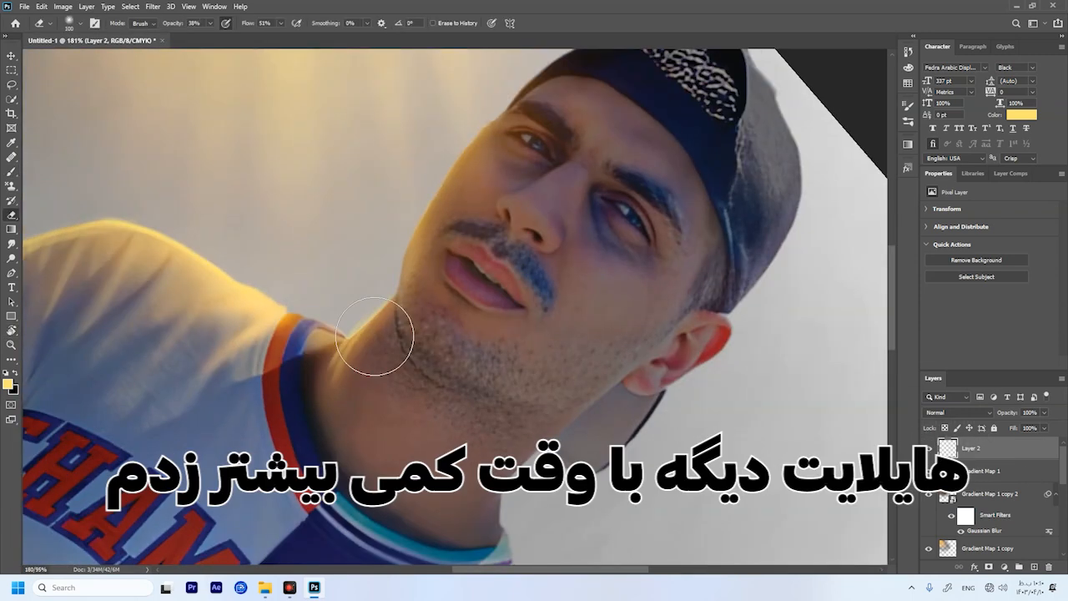
- Paint a crisp golden rim light on Layer 4 along the cuff, sleeve, shoulder and neck with the brush at 80% opacity and flow
key(b)
key(e)
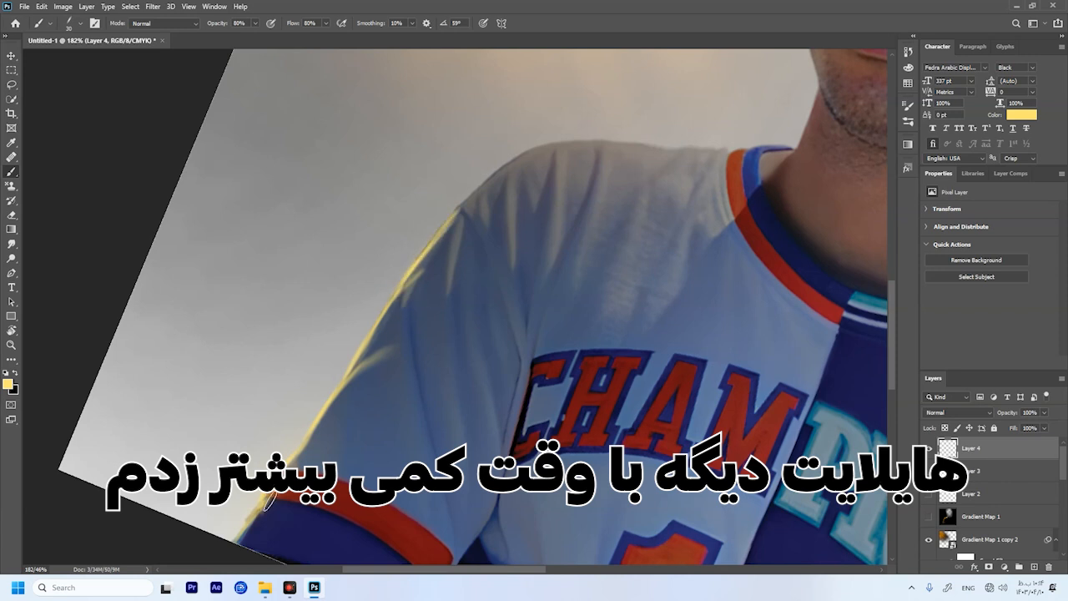
drag(617, 359, 592, 408)
drag(428, 291, 558, 241)
right_click(467, 319)
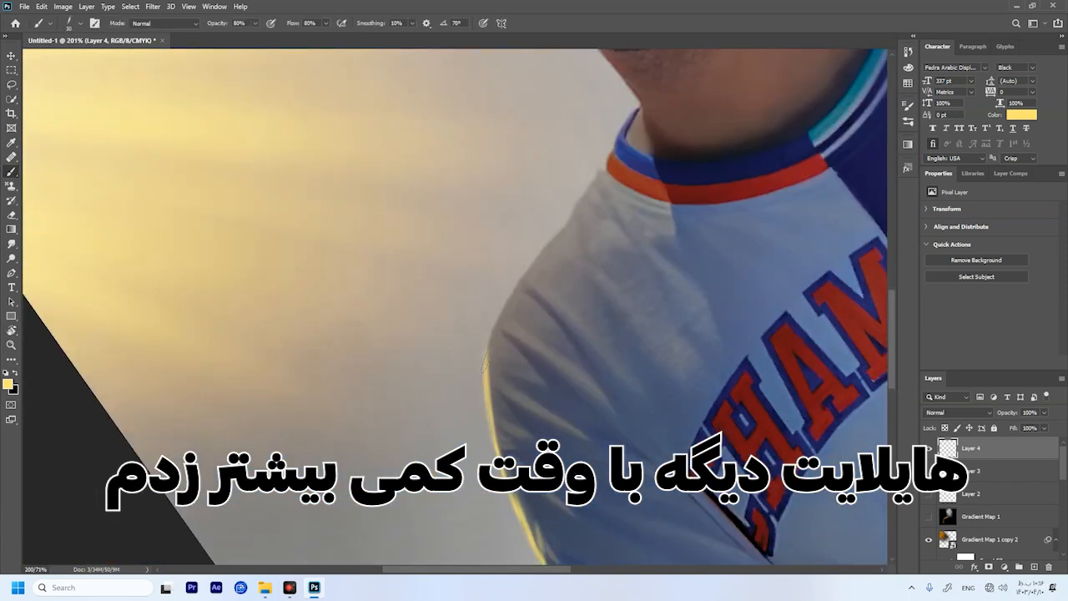
mouse_move(492, 367)
mouse_down()
mouse_move(600, 180)
mouse_move(625, 167)
mouse_up()
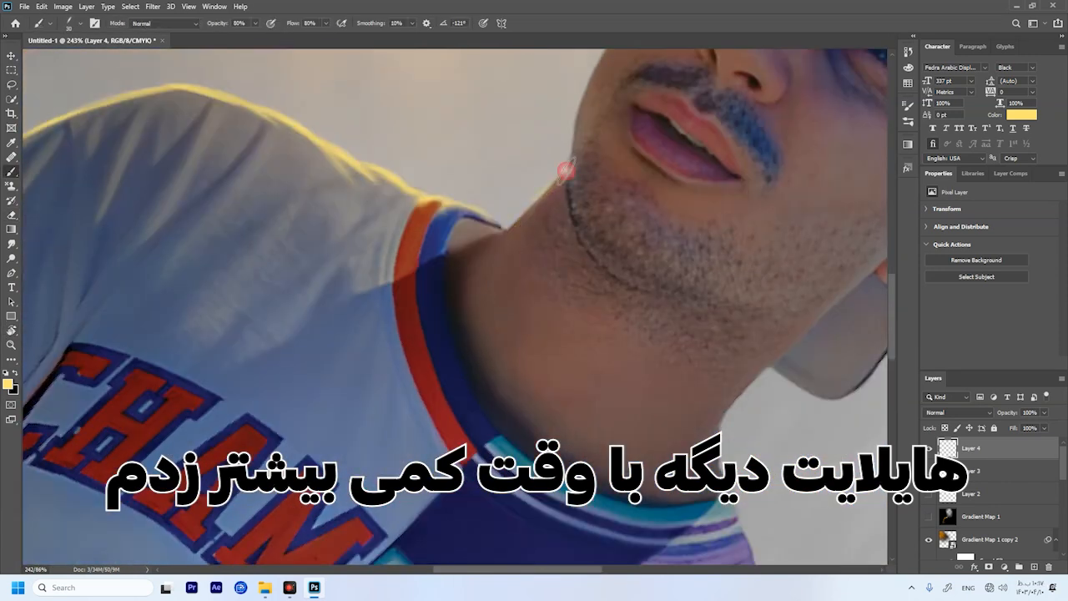
key(e)
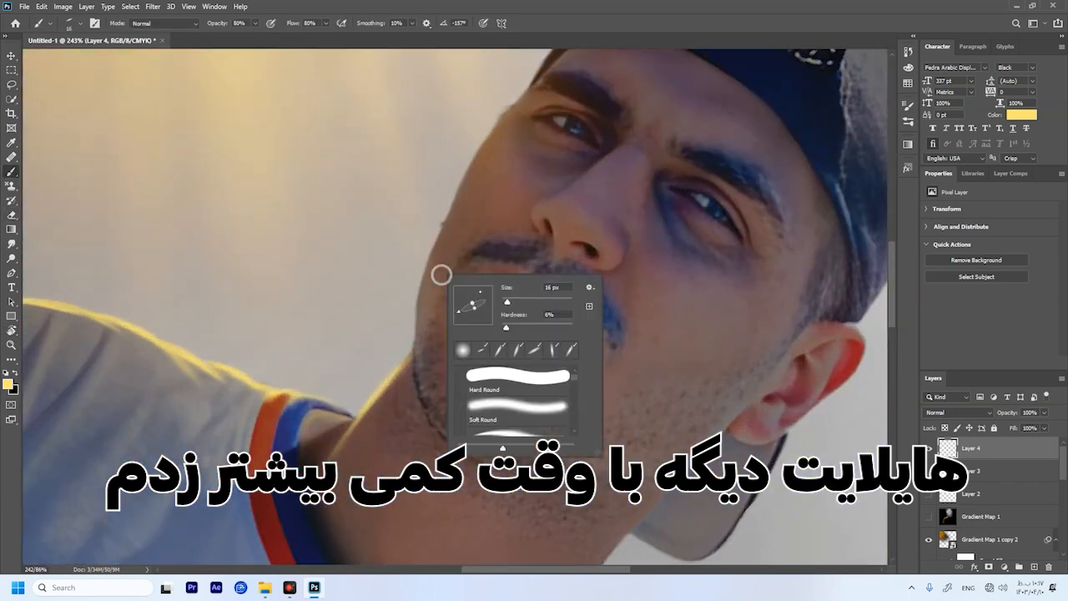
key(Escape)
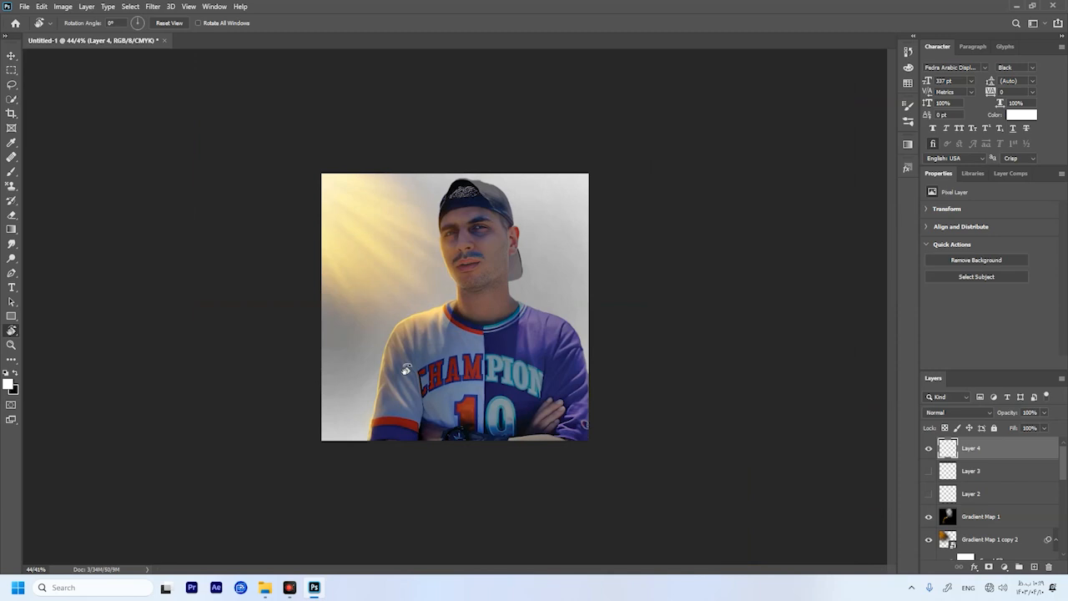
- Compare the rim lights on Layer 3 and Layer 4 by alternating their visibility, leaving only Layer 4 shown
click(11, 55)
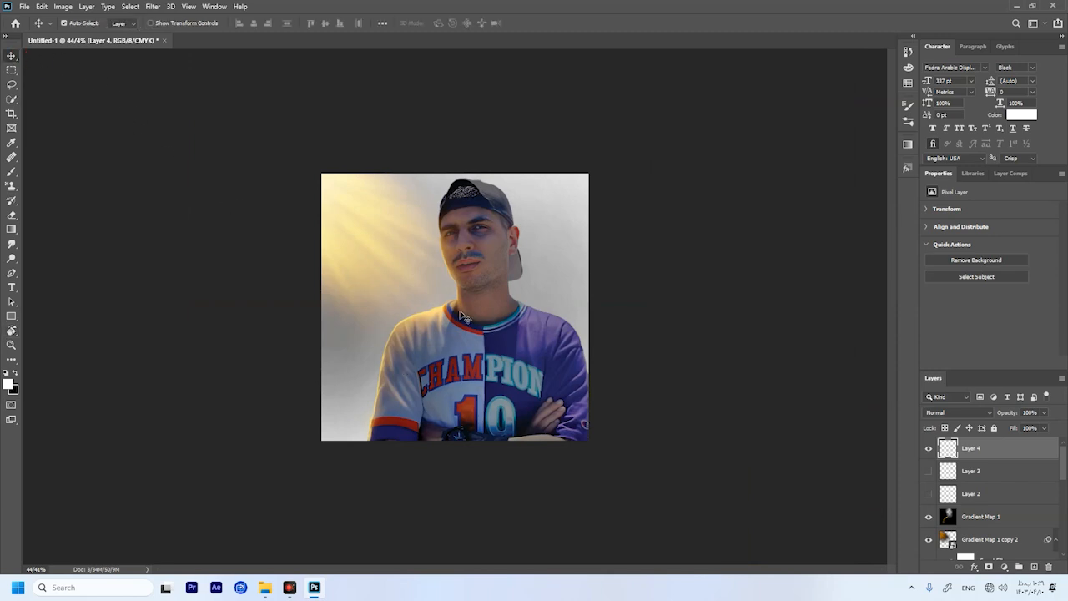
scroll(458, 315, down, 3)
scroll(457, 315, up, 3)
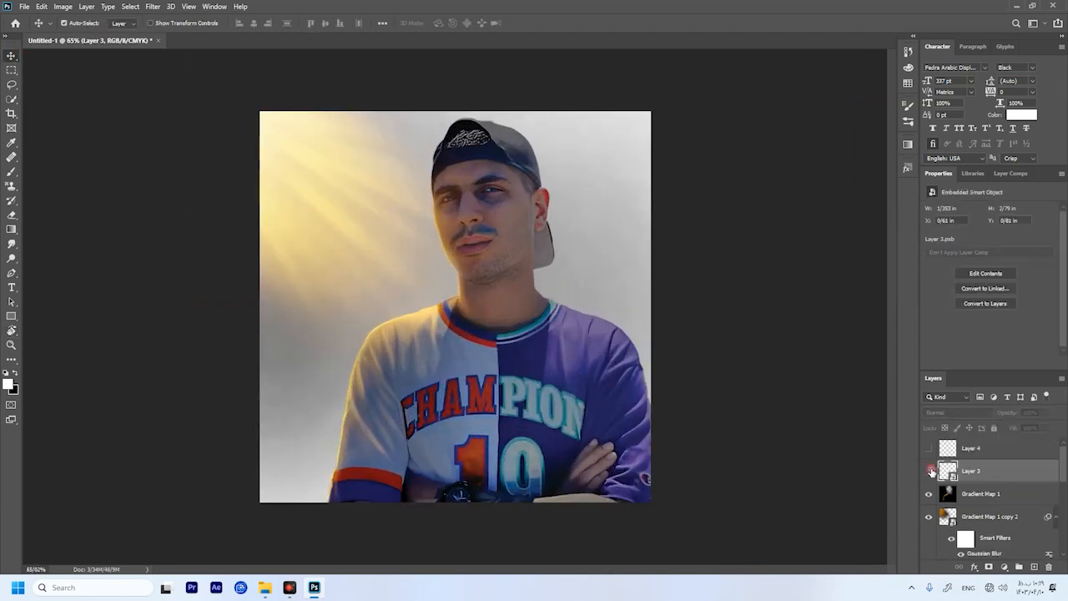
click(930, 449)
scroll(338, 406, down, 5)
scroll(422, 421, up, 6)
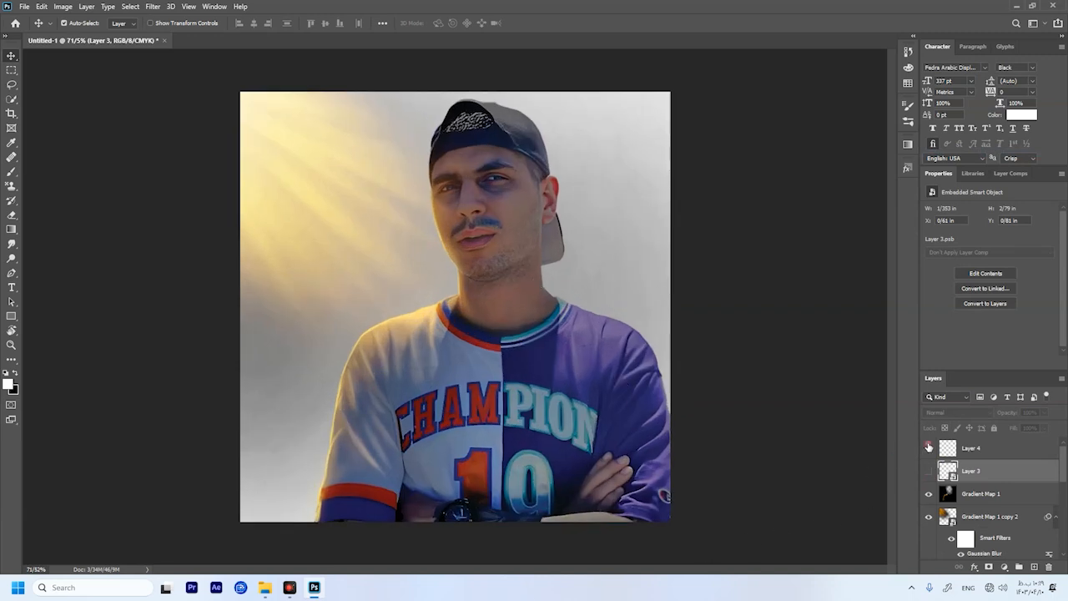
click(929, 448)
click(929, 471)
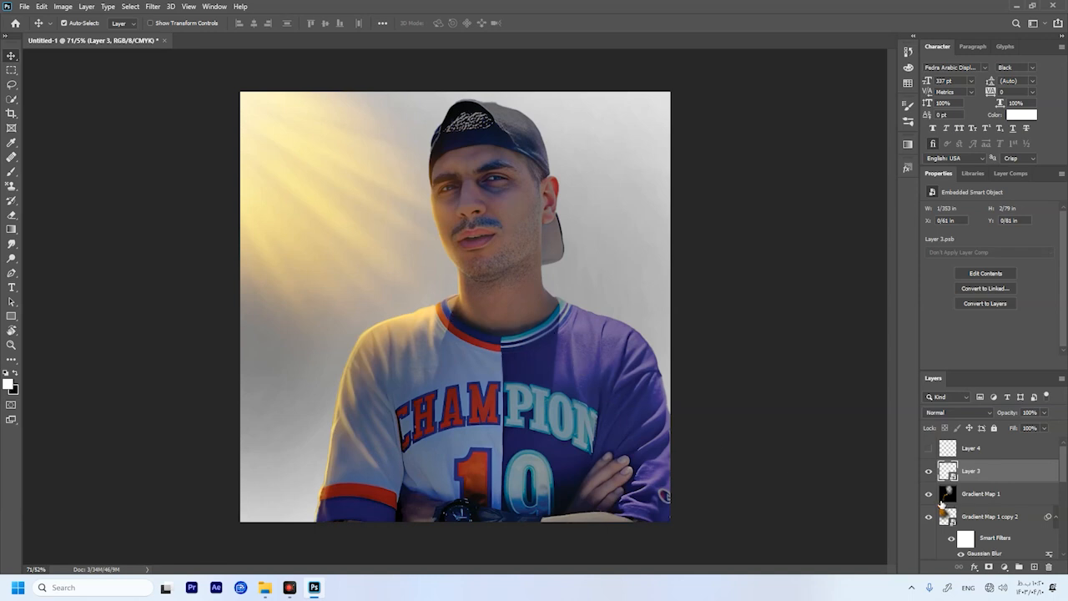
click(931, 472)
click(929, 448)
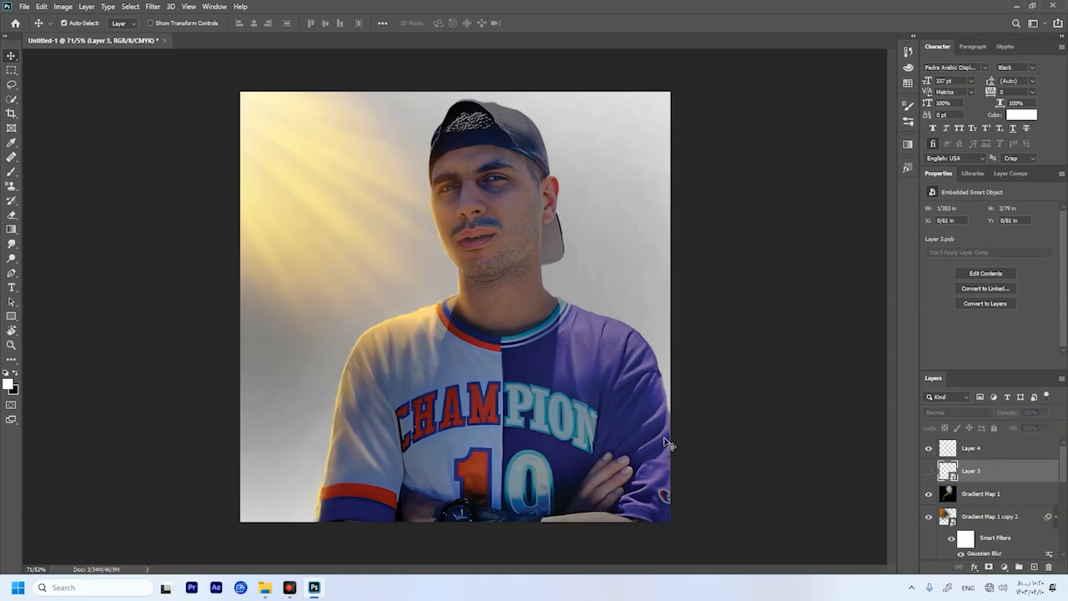
- Hide Gradient Map 1 to compare the Layer 3 and Layer 4 rim lights without it, and show Gradient Map 1 and Layer 4 again
click(931, 494)
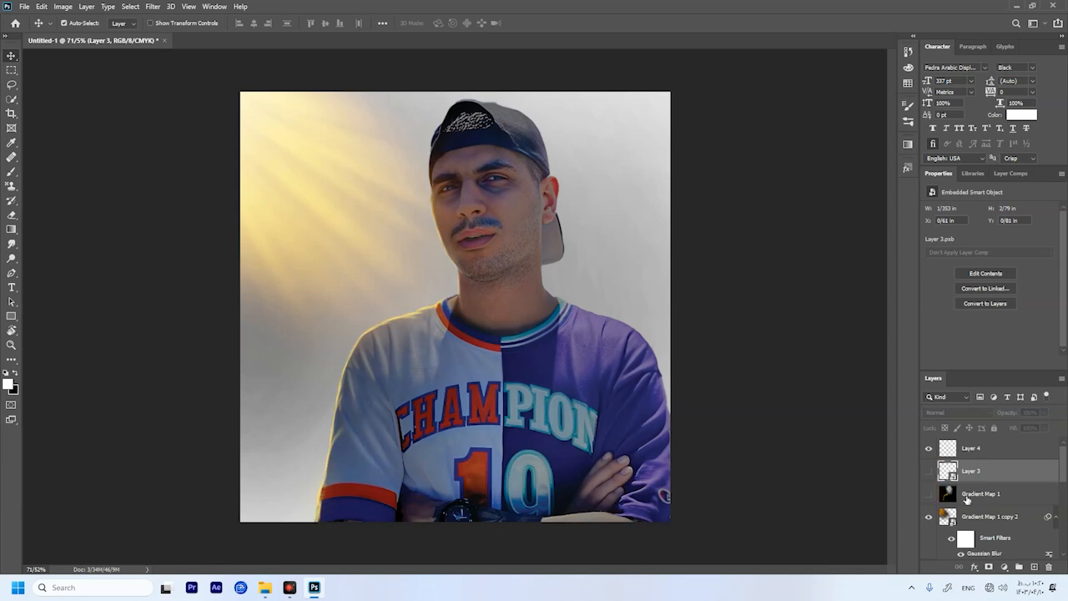
click(929, 471)
click(929, 449)
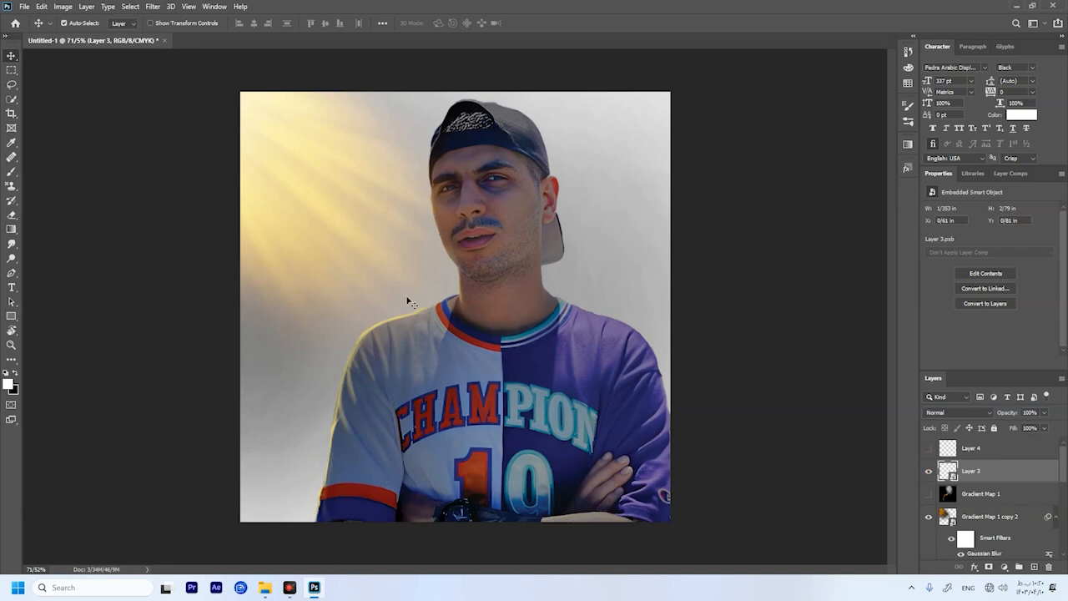
click(929, 472)
click(929, 448)
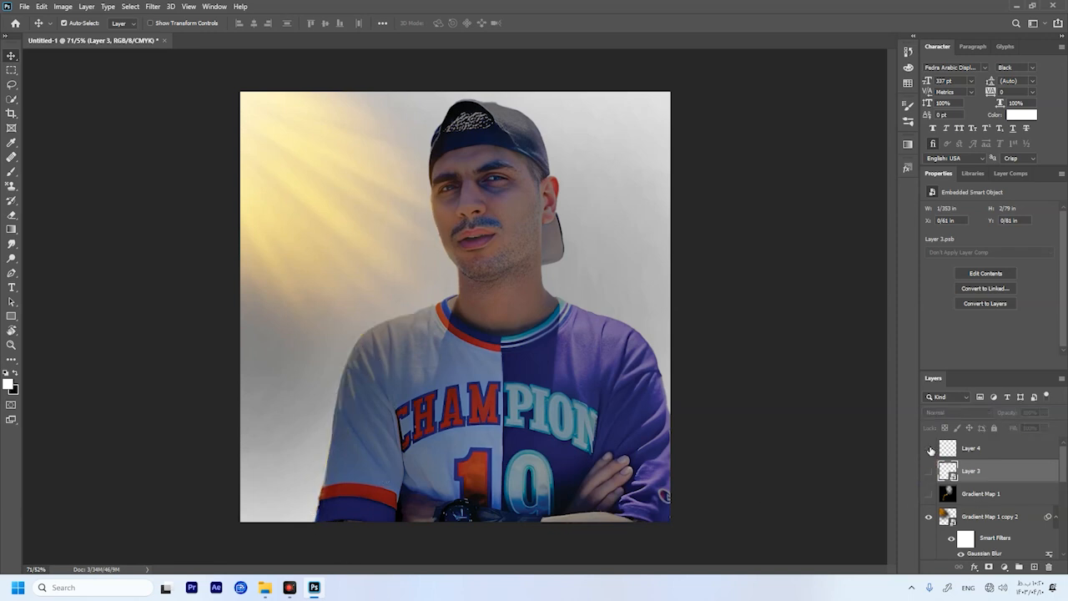
click(929, 494)
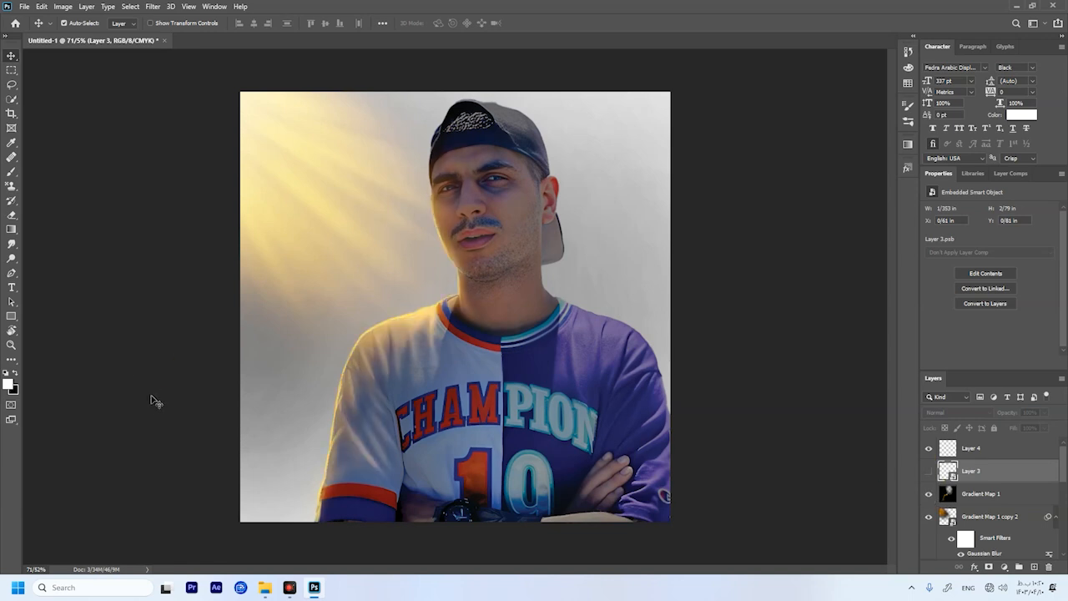
- Hide Gradient Map 1 copy 2 and Gradient Map 1 copy to examine the portrait without the golden light rays
key(ctrl+minus)
scroll(290, 414, up, 2)
scroll(291, 415, down, 4)
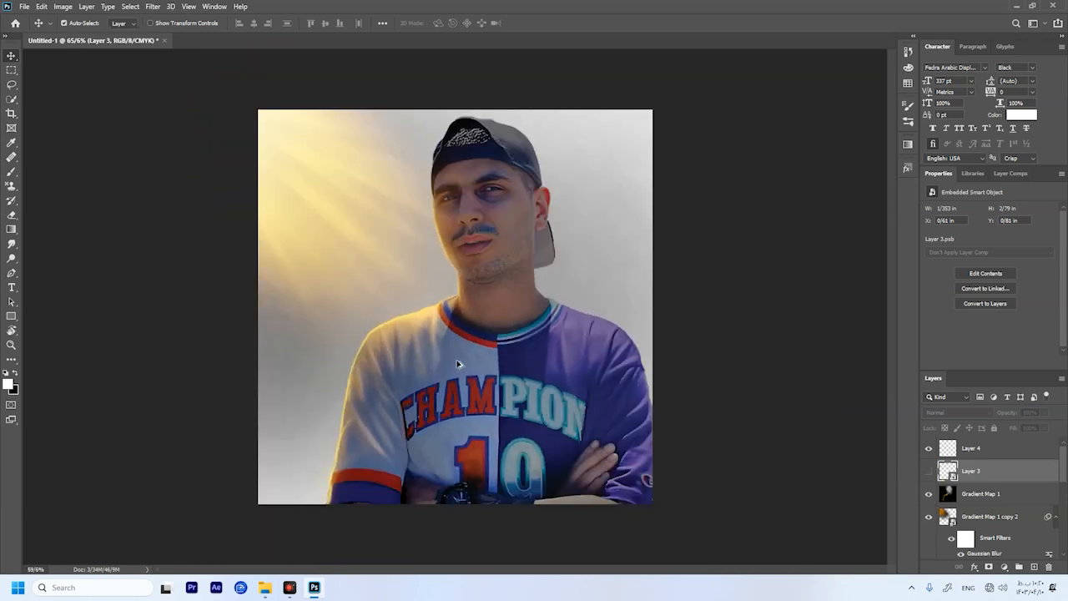
scroll(964, 494, down, 3)
scroll(964, 494, up, 1)
click(929, 450)
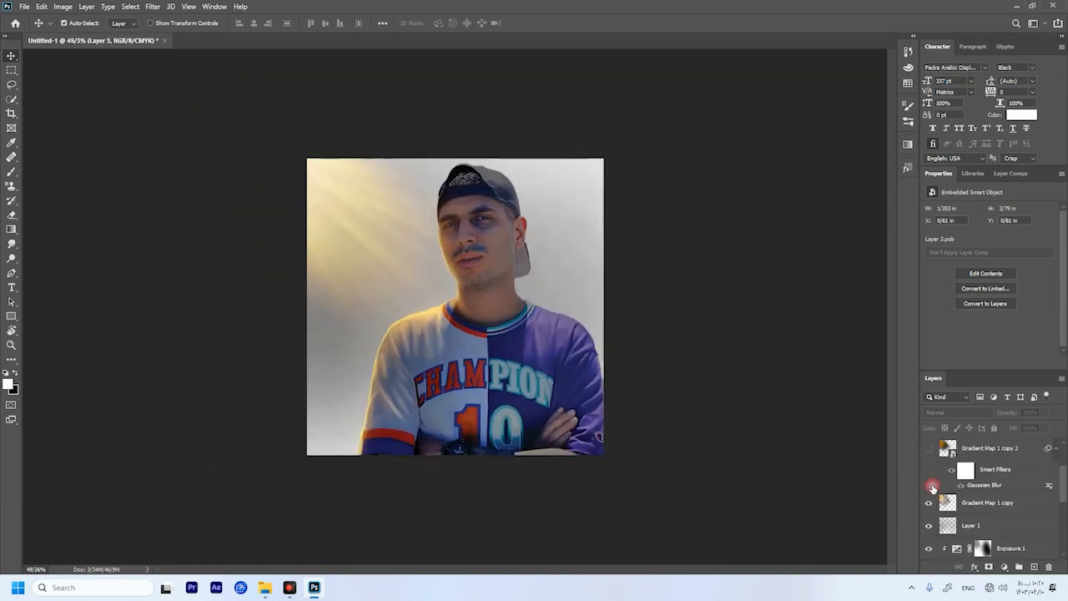
click(929, 502)
scroll(549, 450, up, 3)
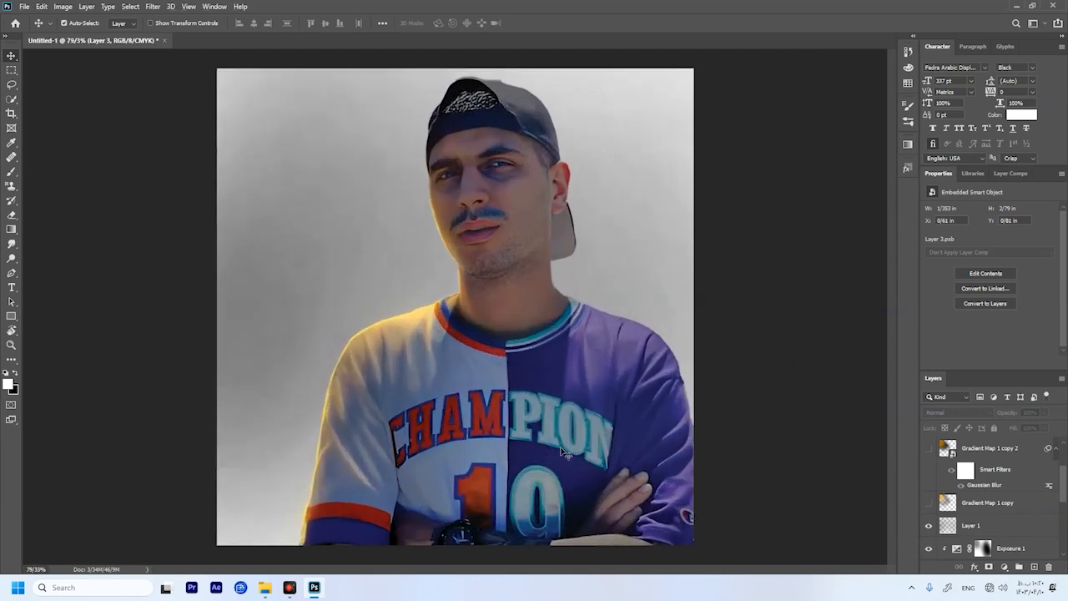
scroll(422, 425, down, 2)
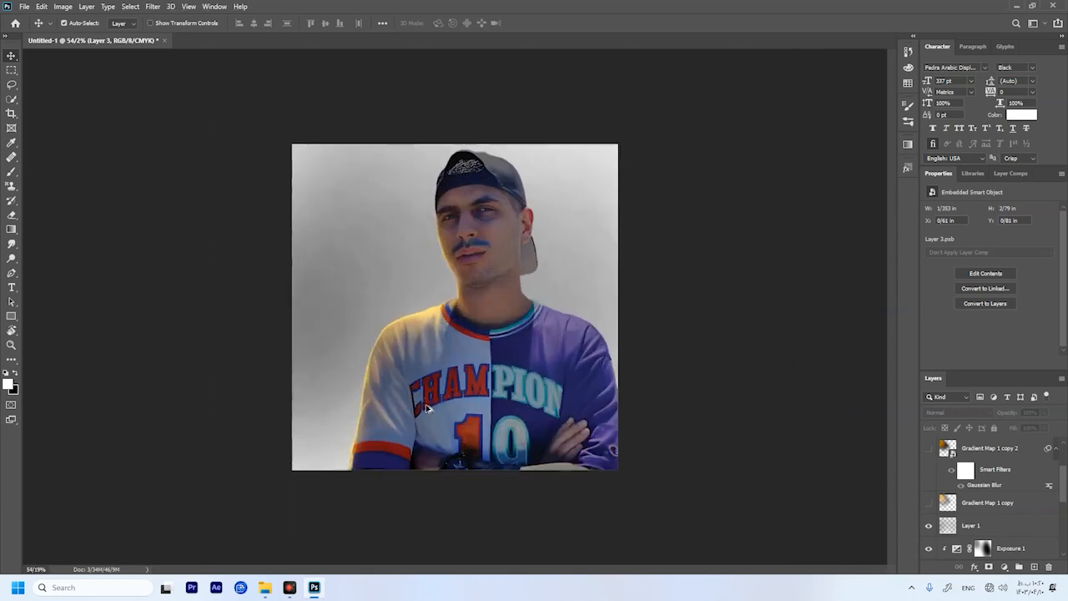
scroll(951, 526, up, 3)
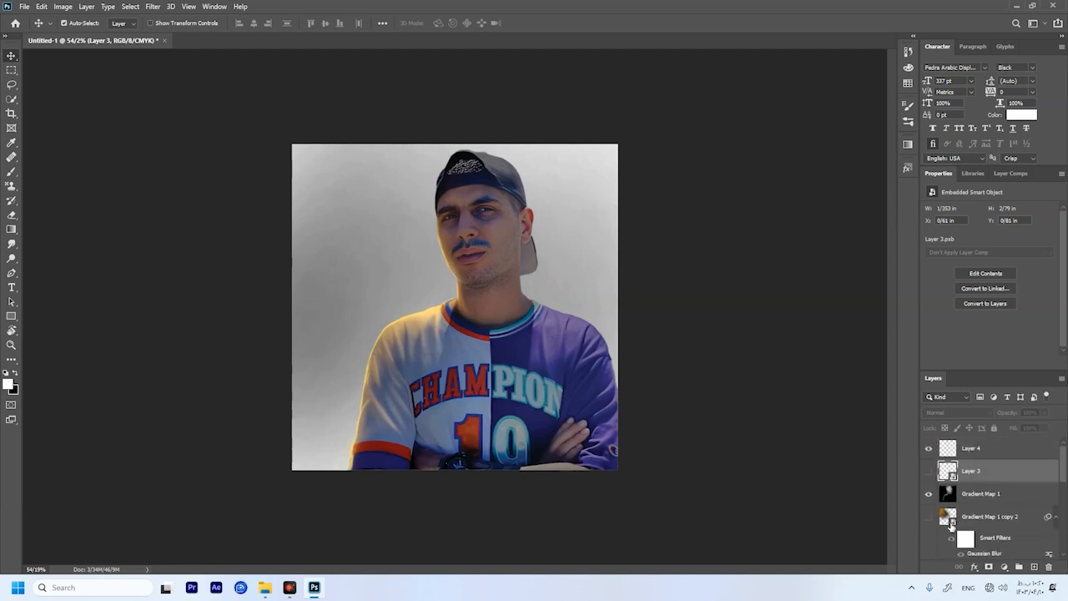
- Show the Gradient Map 1 copy layers again and review the whole composition with the light rays and rim light
click(928, 494)
click(928, 548)
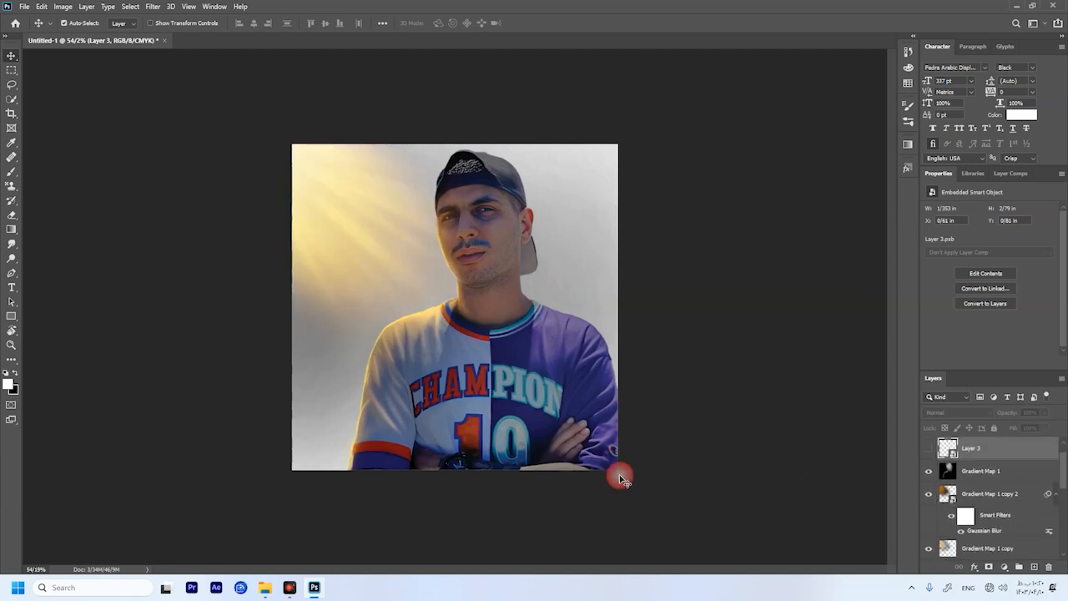
scroll(615, 476, down, 3)
scroll(467, 361, up, 2)
scroll(457, 356, up, 2)
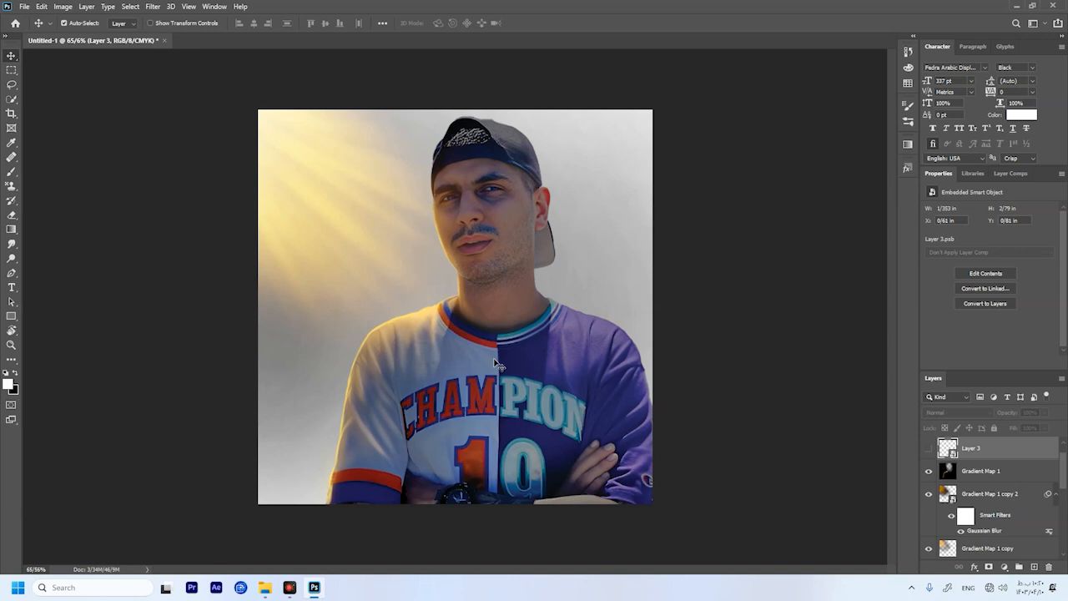
scroll(497, 363, down, 1)
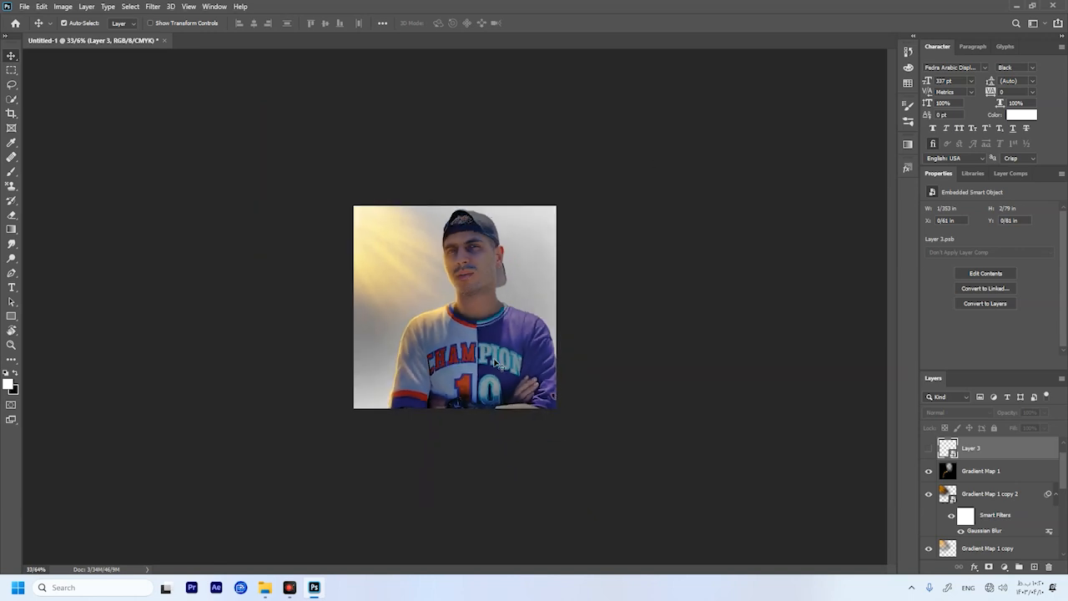